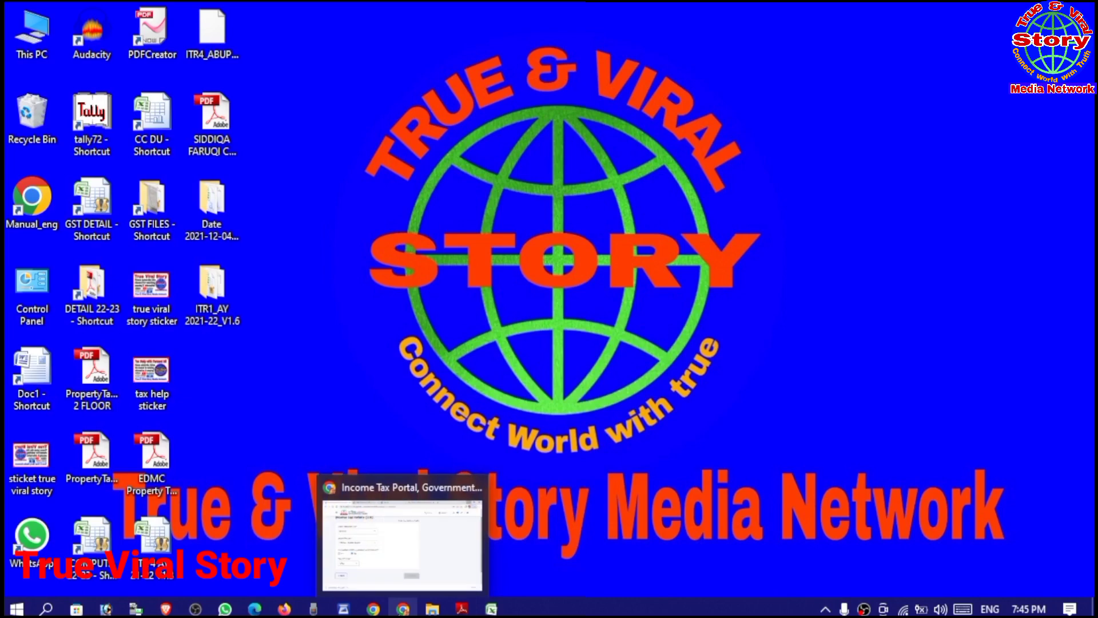
Step: Go from the portal dashboard to e-File > Income Tax Returns > File Income Tax Return
{"action": "left_click", "coordinate": [404, 559]}
{"action": "scroll", "coordinate": [429, 400], "scroll_direction": "up", "scroll_amount": 3}
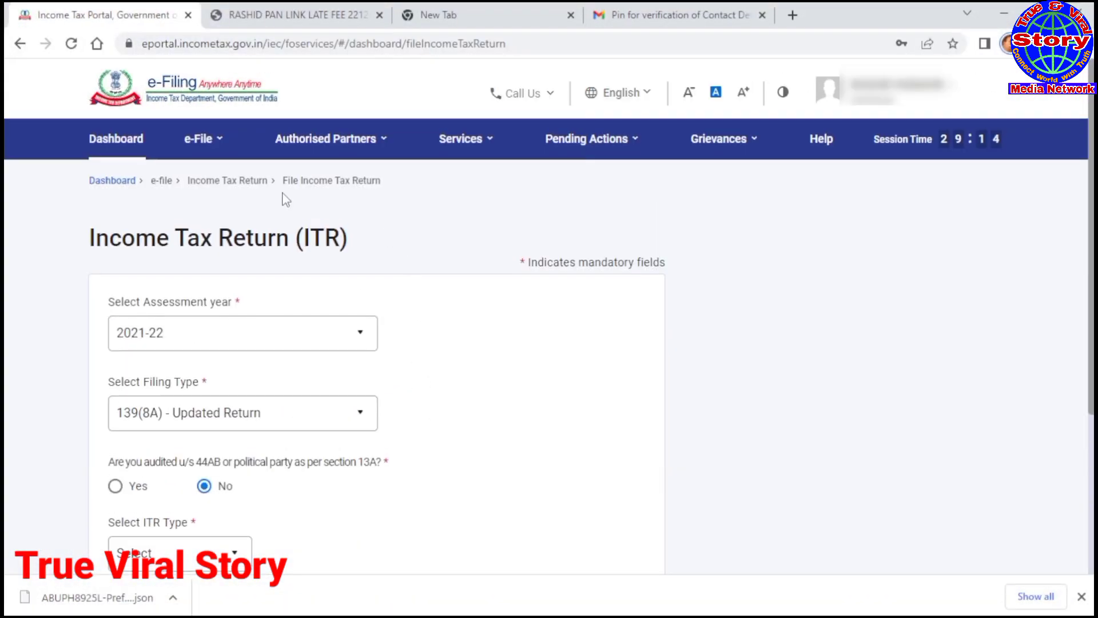
{"action": "left_click", "coordinate": [119, 139]}
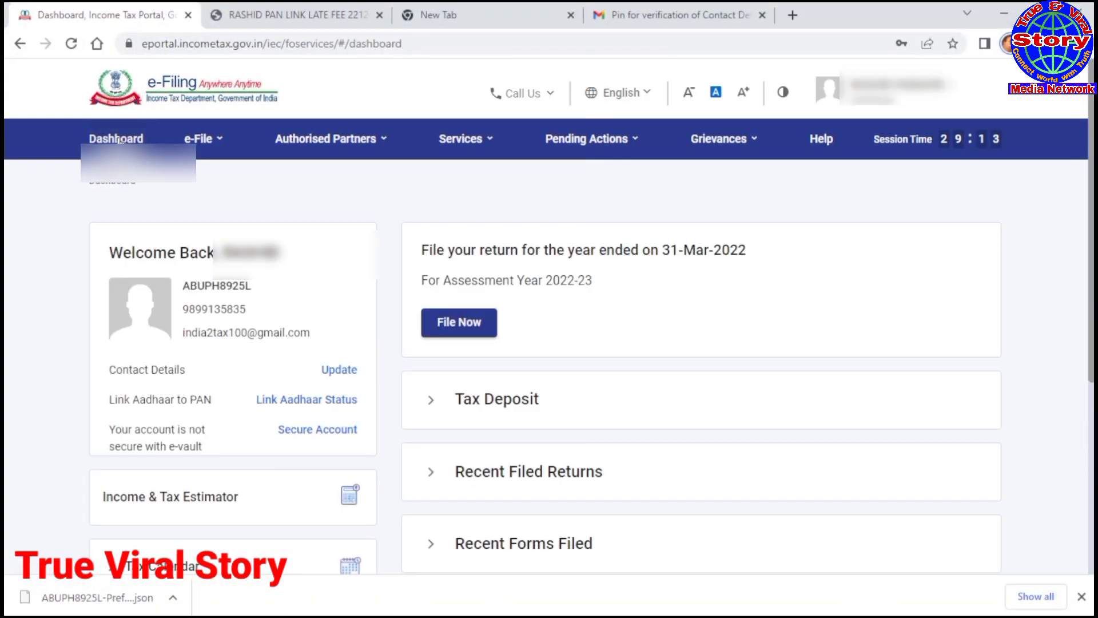
{"action": "left_click", "coordinate": [201, 139]}
{"action": "mouse_move", "coordinate": [207, 184]}
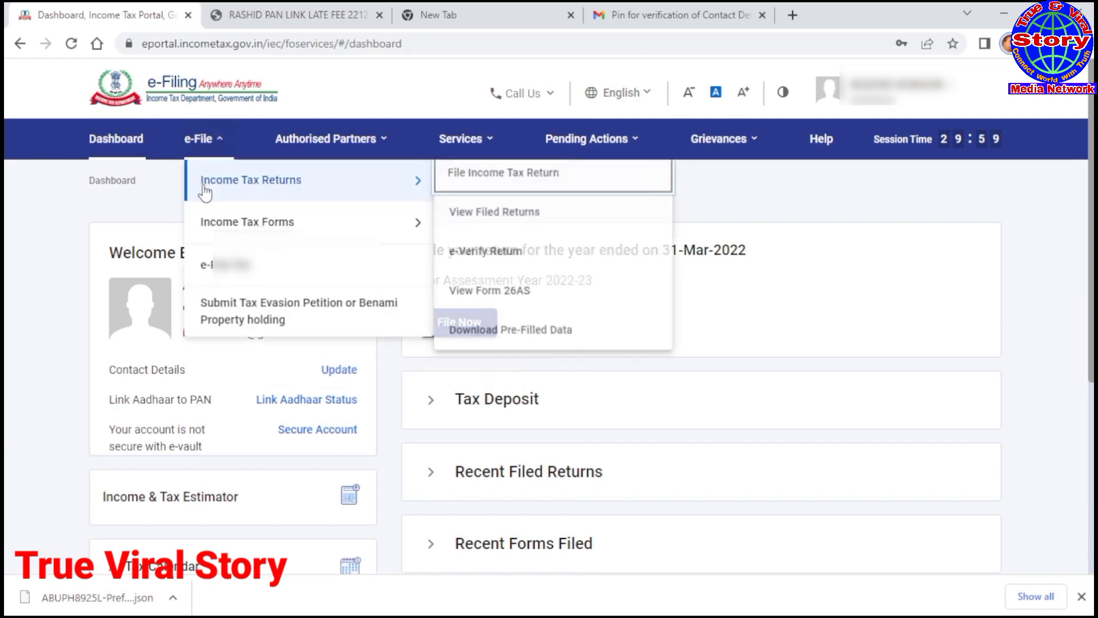
{"action": "left_click", "coordinate": [563, 178]}
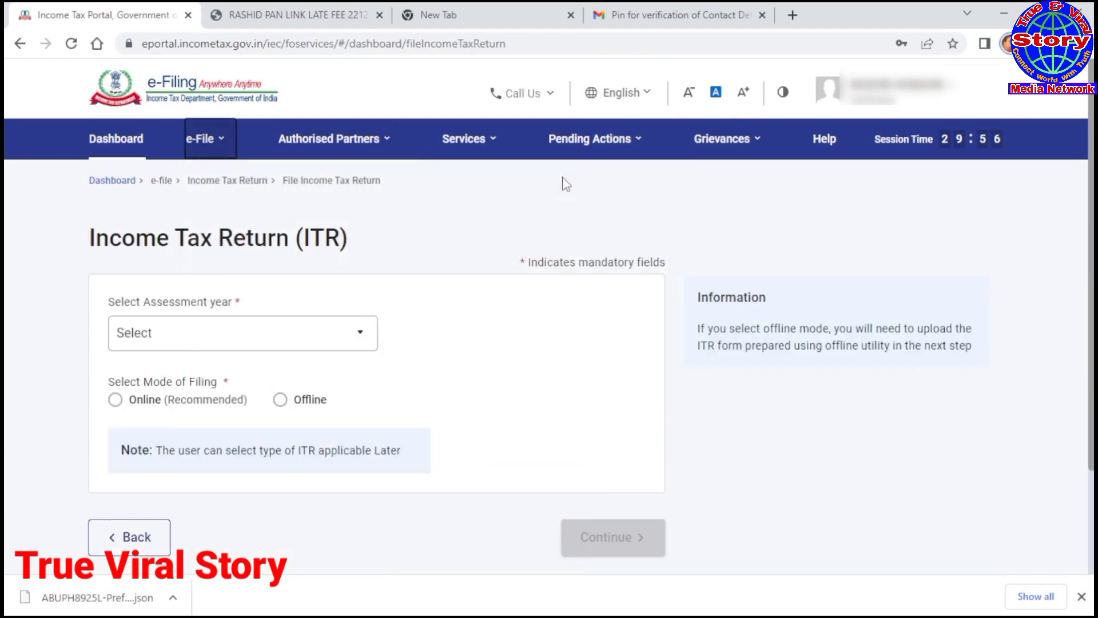
Step: Choose A.Y. 2021-22, 139(8A) Updated Return, No to audit, and ITR-4, then continue
{"action": "left_click", "coordinate": [369, 337]}
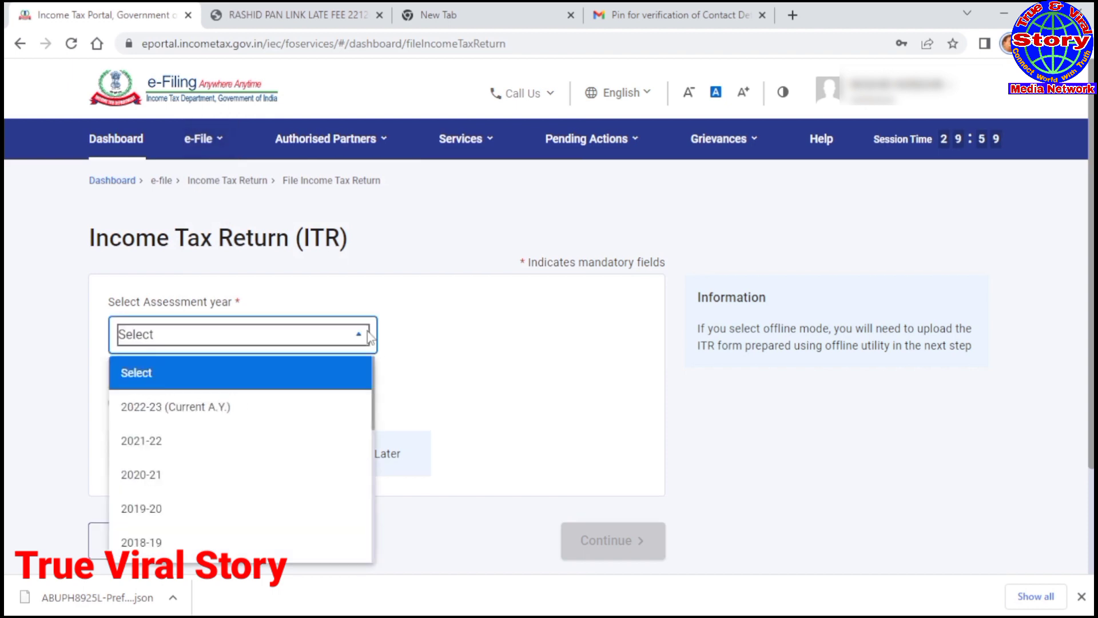
{"action": "left_click", "coordinate": [144, 445]}
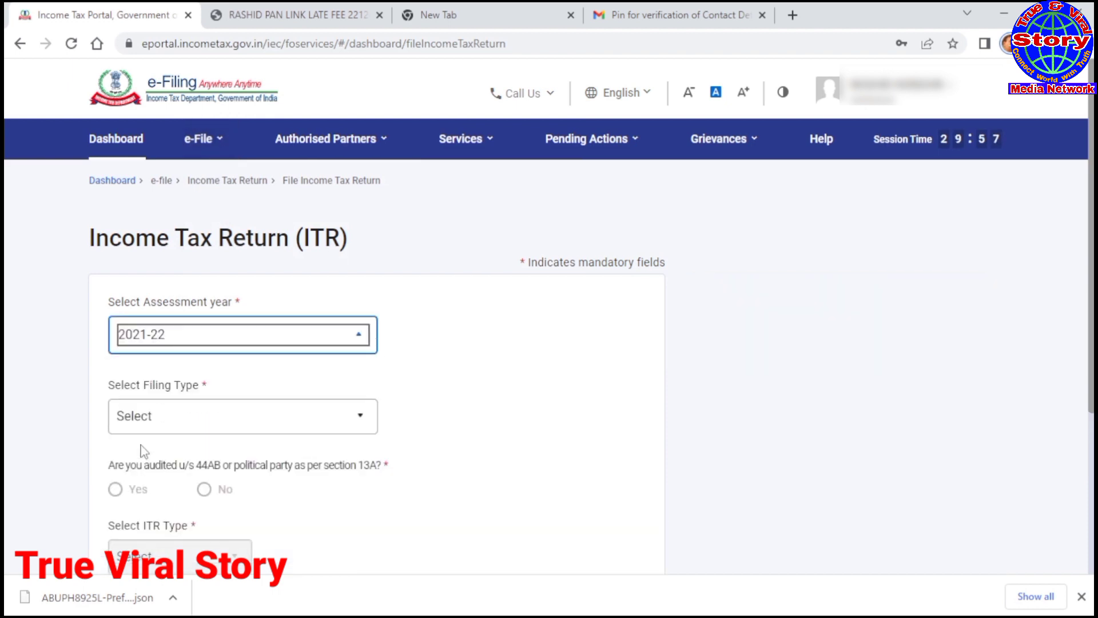
{"action": "scroll", "coordinate": [539, 405], "scroll_direction": "down", "scroll_amount": 2}
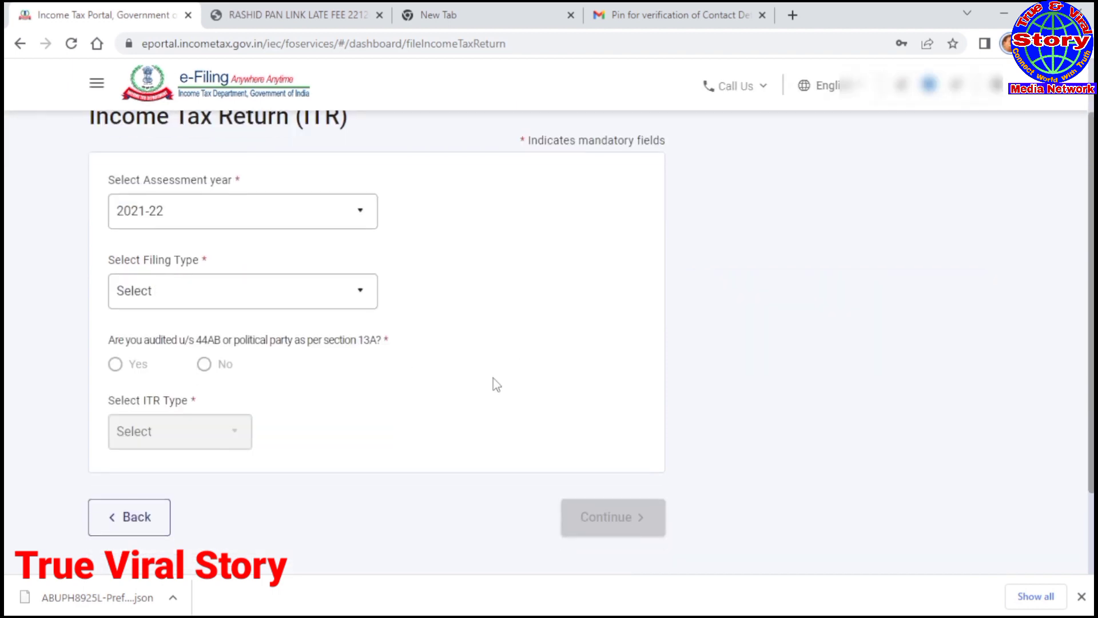
{"action": "left_click", "coordinate": [368, 297]}
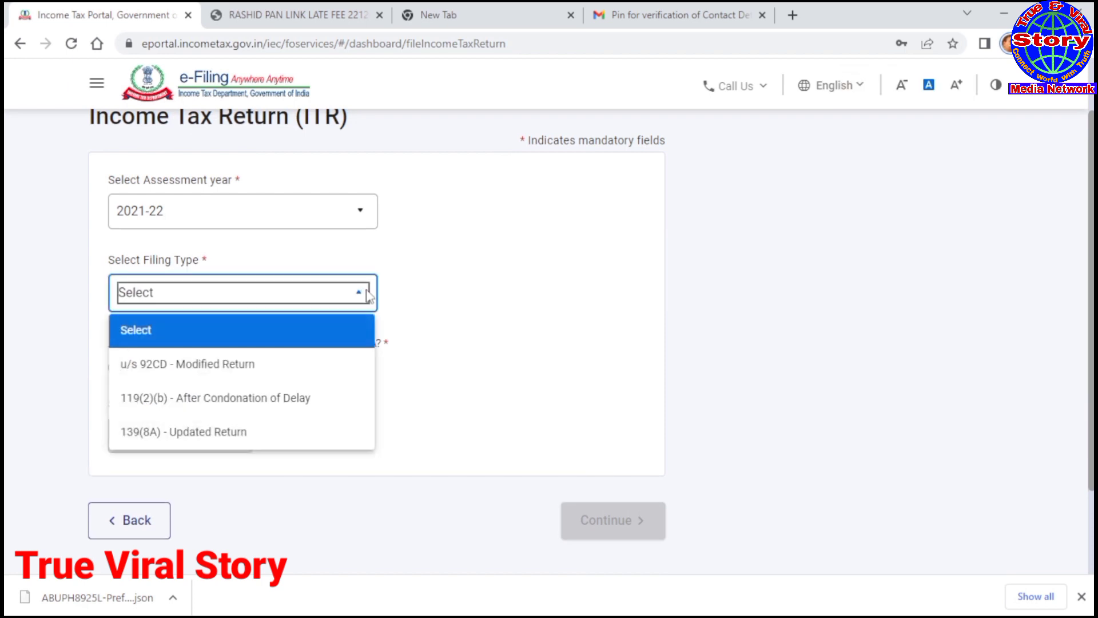
{"action": "left_click", "coordinate": [191, 439]}
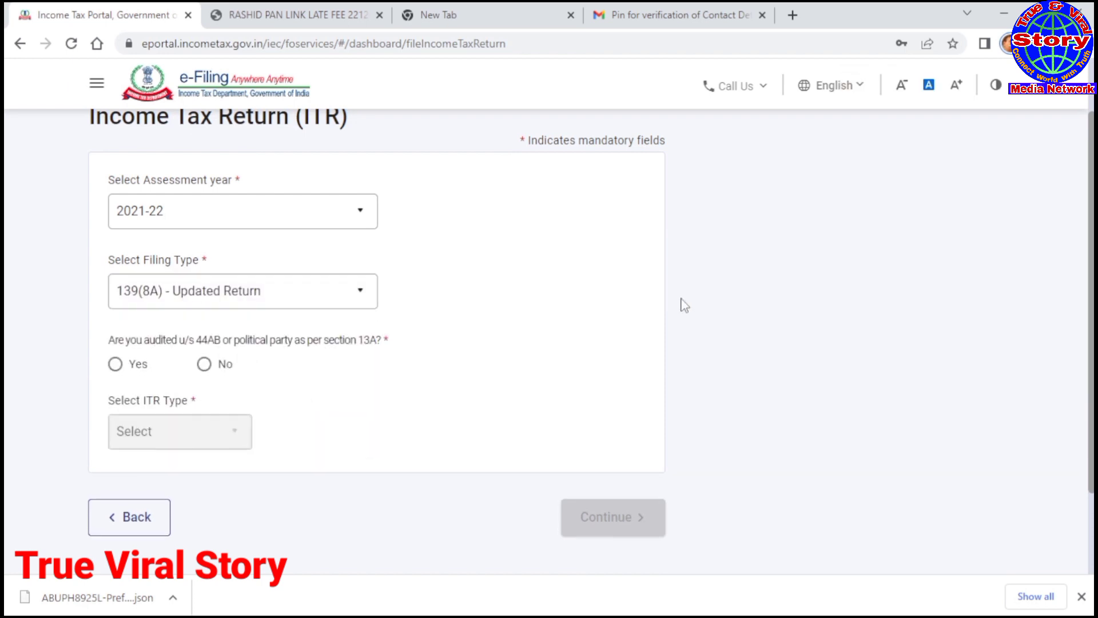
{"action": "left_click", "coordinate": [204, 364]}
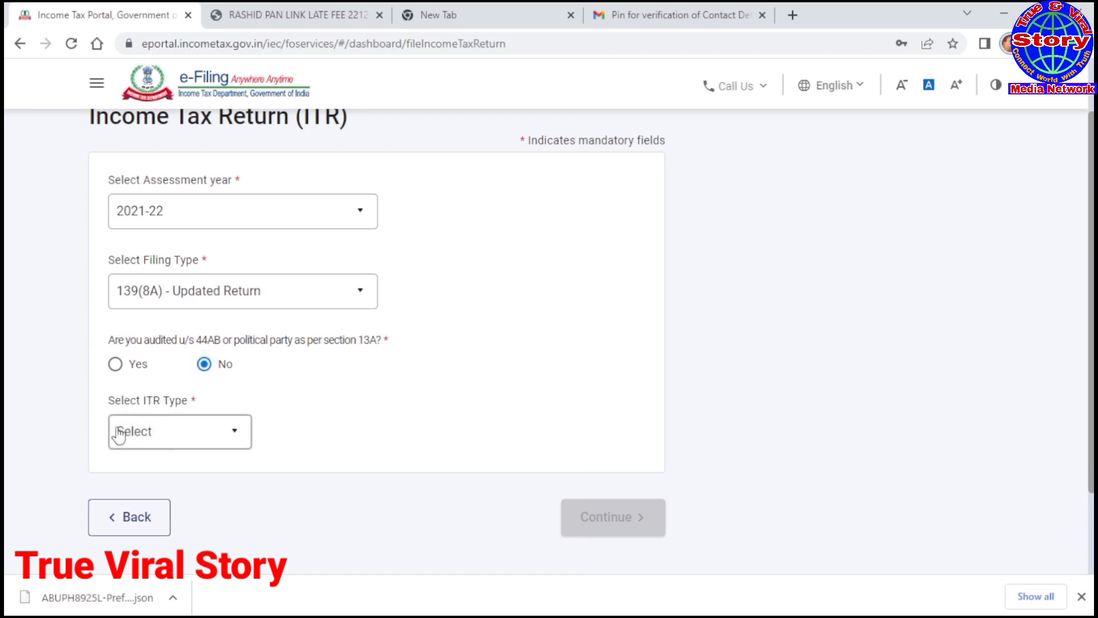
{"action": "left_click", "coordinate": [239, 434]}
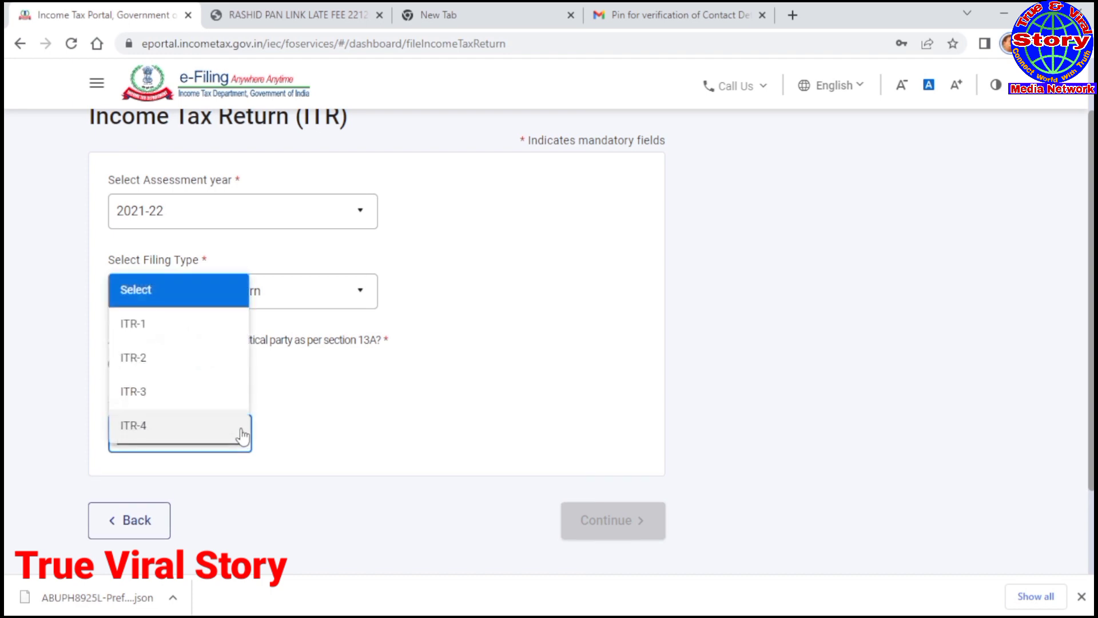
{"action": "left_click", "coordinate": [150, 434]}
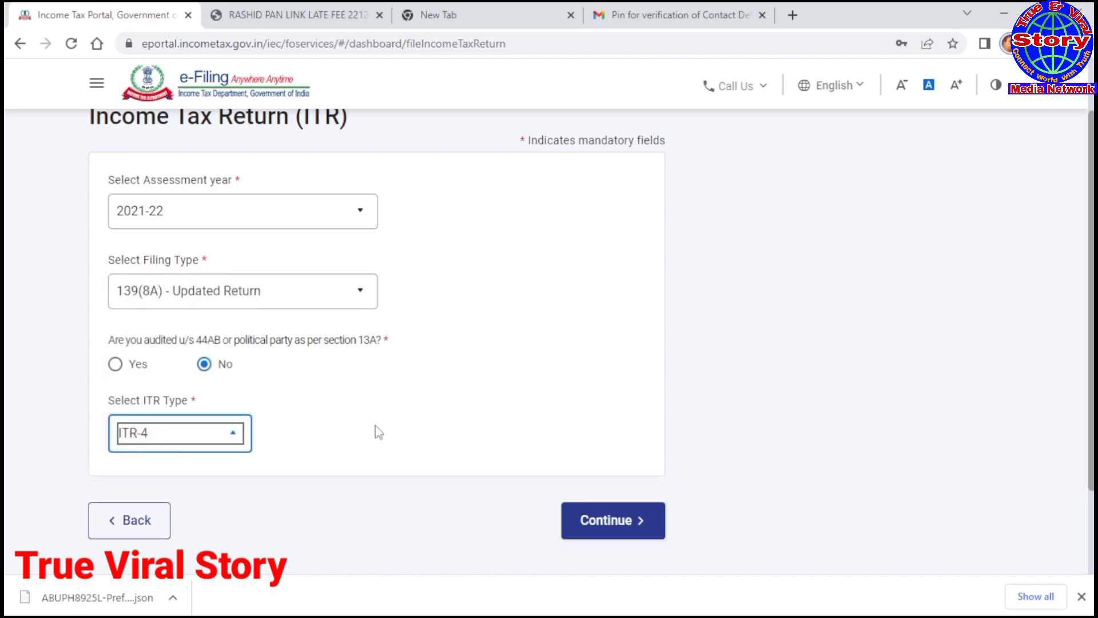
{"action": "left_click", "coordinate": [599, 523]}
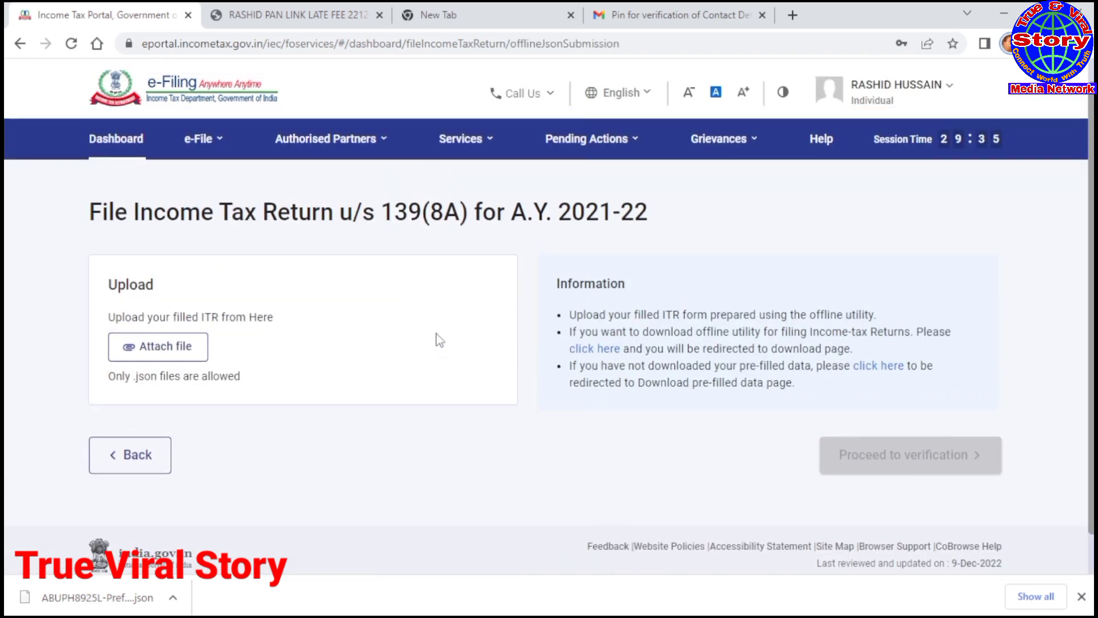
Step: Attach the filled ITR-4 JSON file and read the zero Net Amount Payable rejection
{"action": "left_click", "coordinate": [172, 348]}
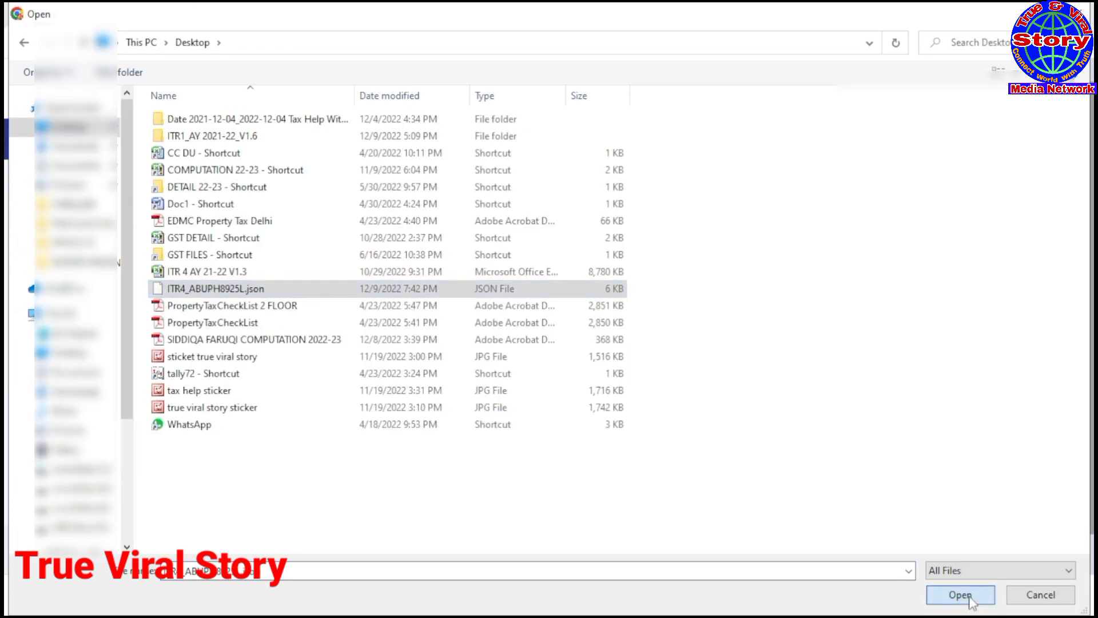
{"action": "left_click", "coordinate": [970, 599]}
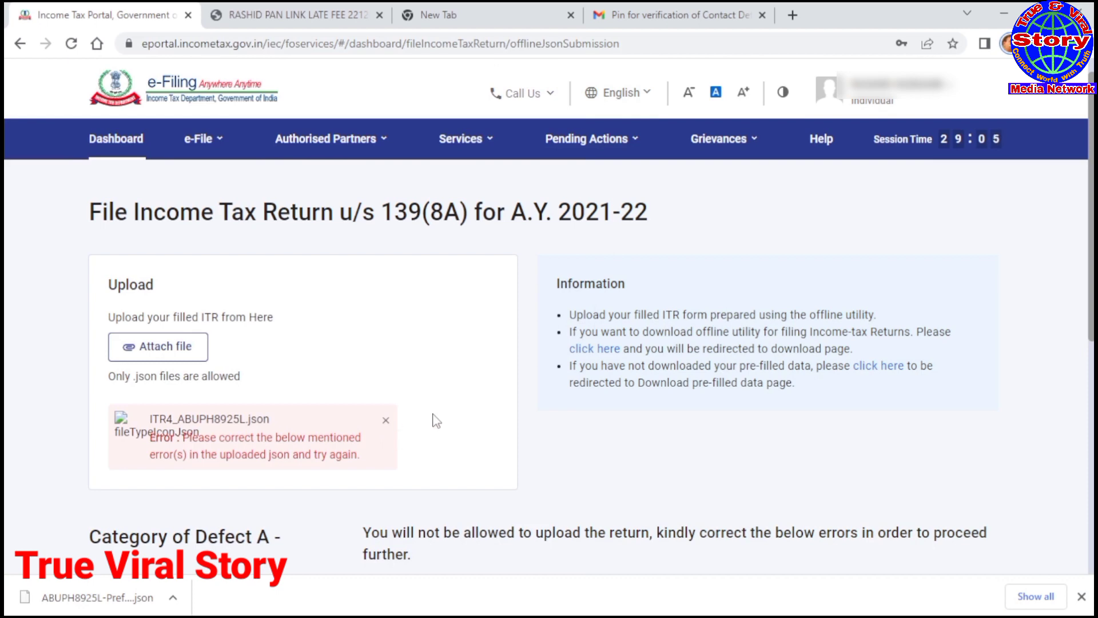
{"action": "scroll", "coordinate": [437, 421], "scroll_direction": "down", "scroll_amount": 3}
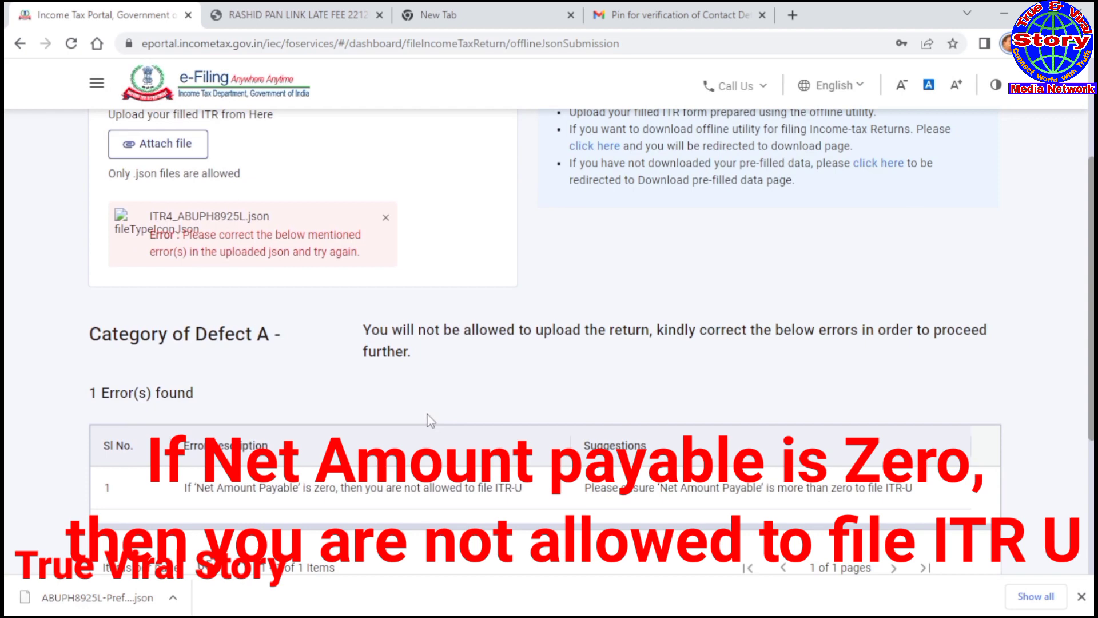
{"action": "scroll", "coordinate": [430, 420], "scroll_direction": "down", "scroll_amount": 2}
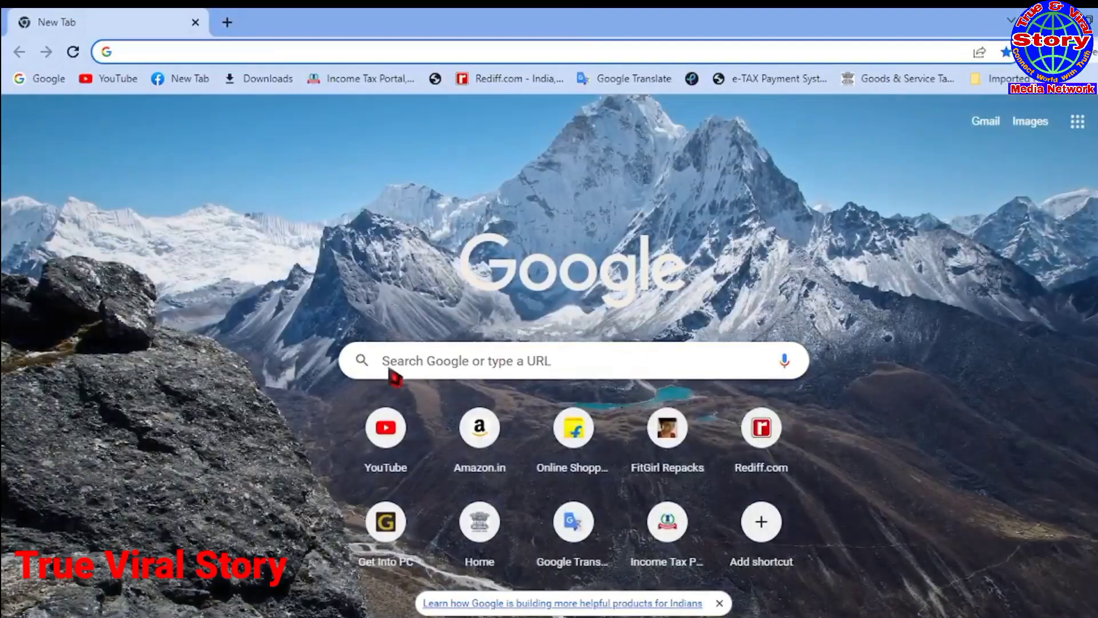
Step: Search Google for 'e filing income tax' and open the e-Filing Home Page result
{"action": "left_click", "coordinate": [393, 372]}
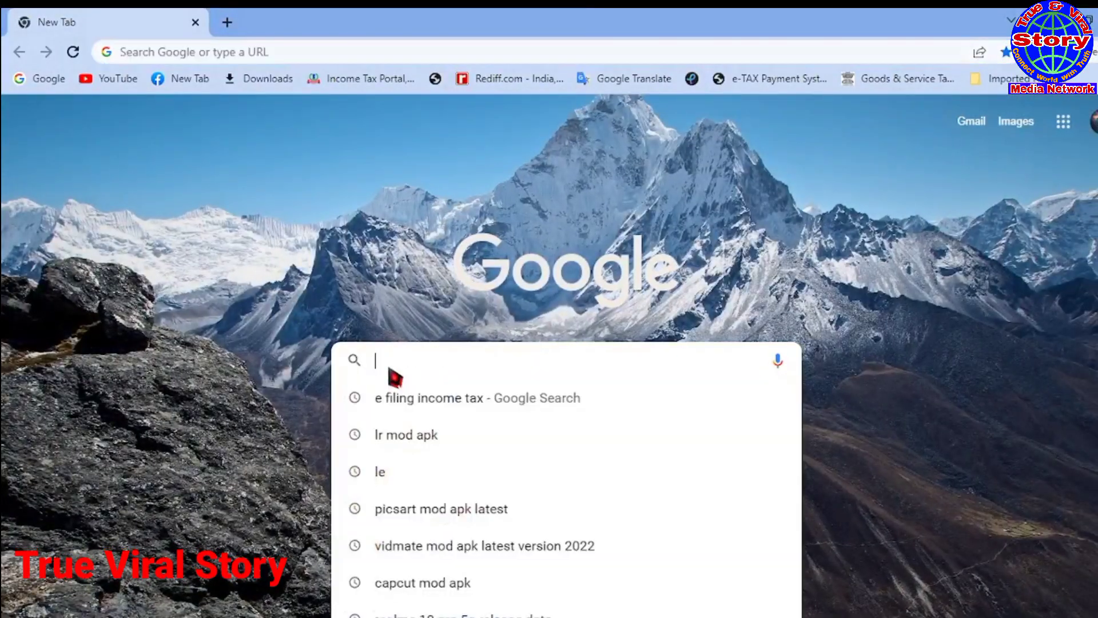
{"action": "left_click", "coordinate": [395, 408]}
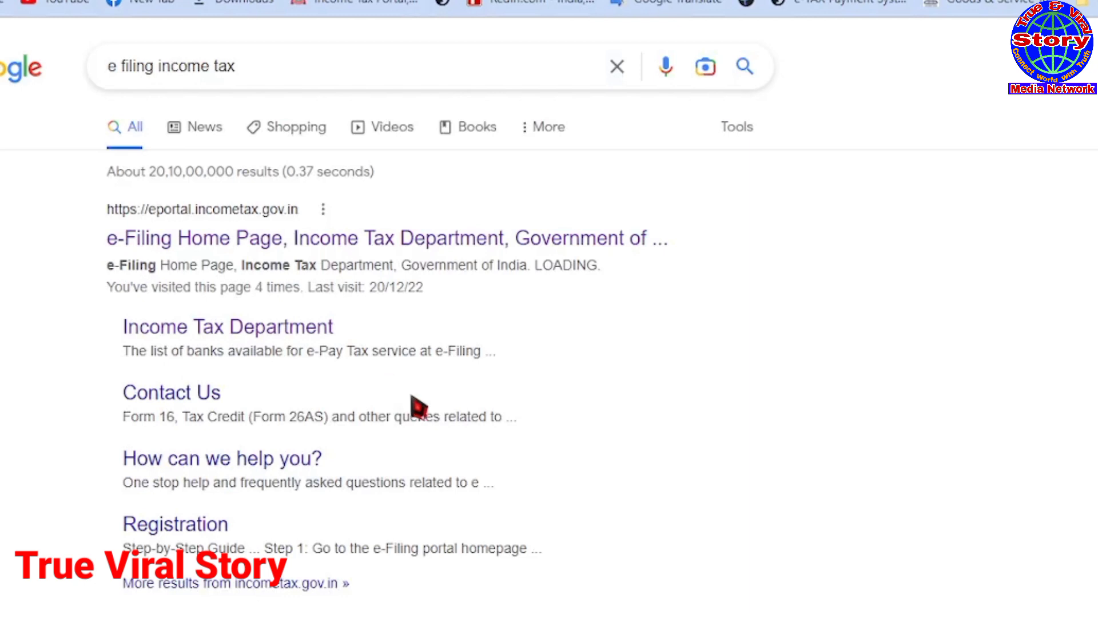
{"action": "left_click", "coordinate": [194, 240]}
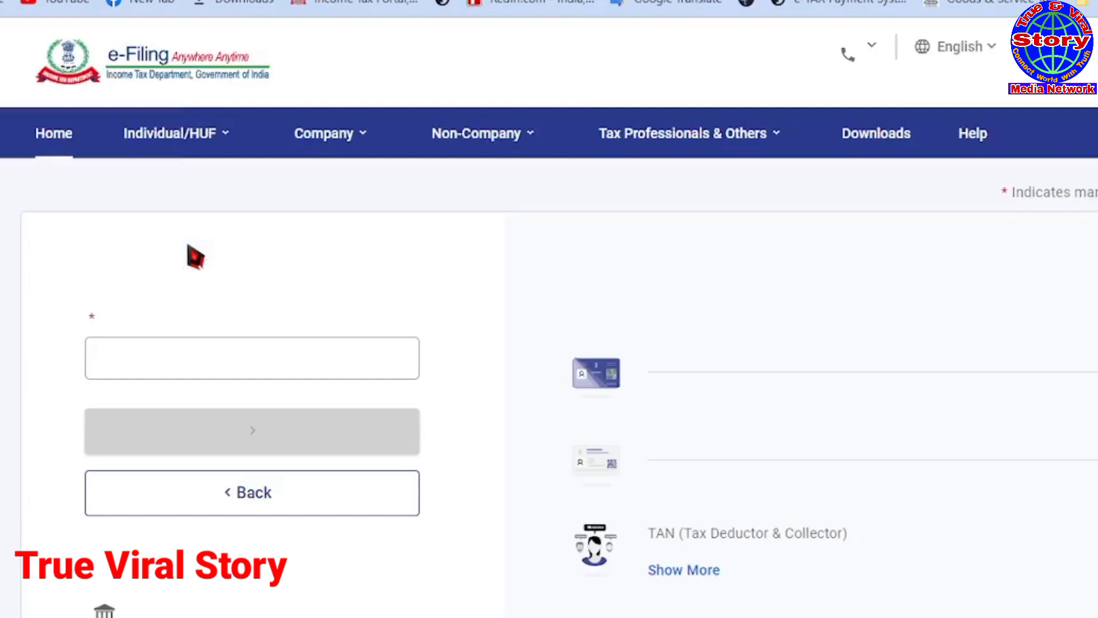
Step: Sign in with the PAN as user ID and the account password, accepting the secure access message
{"action": "left_click", "coordinate": [173, 412]}
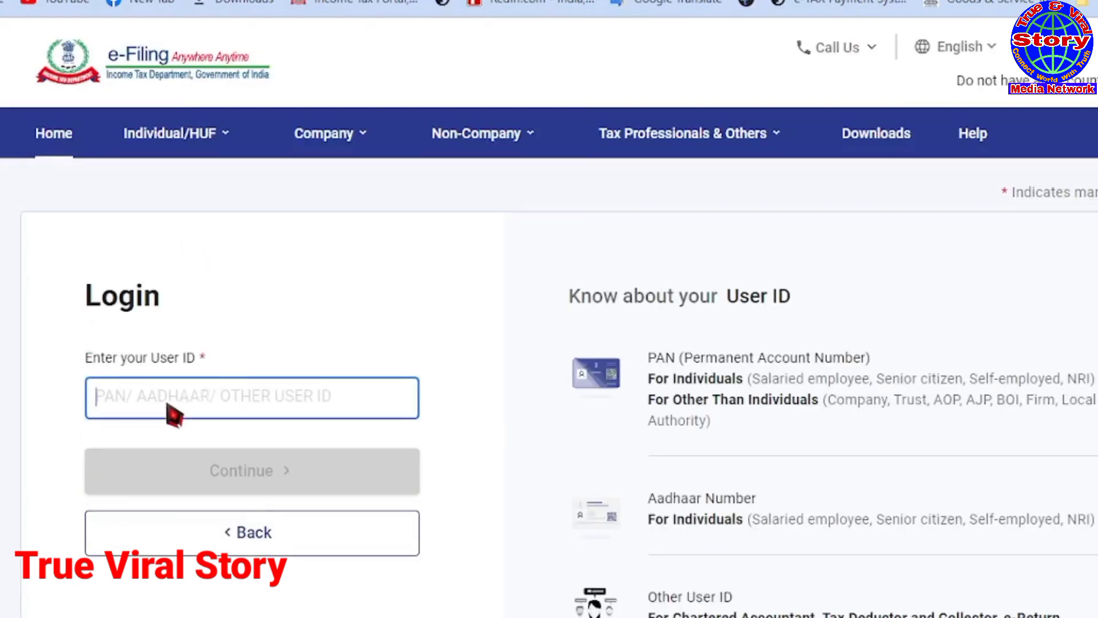
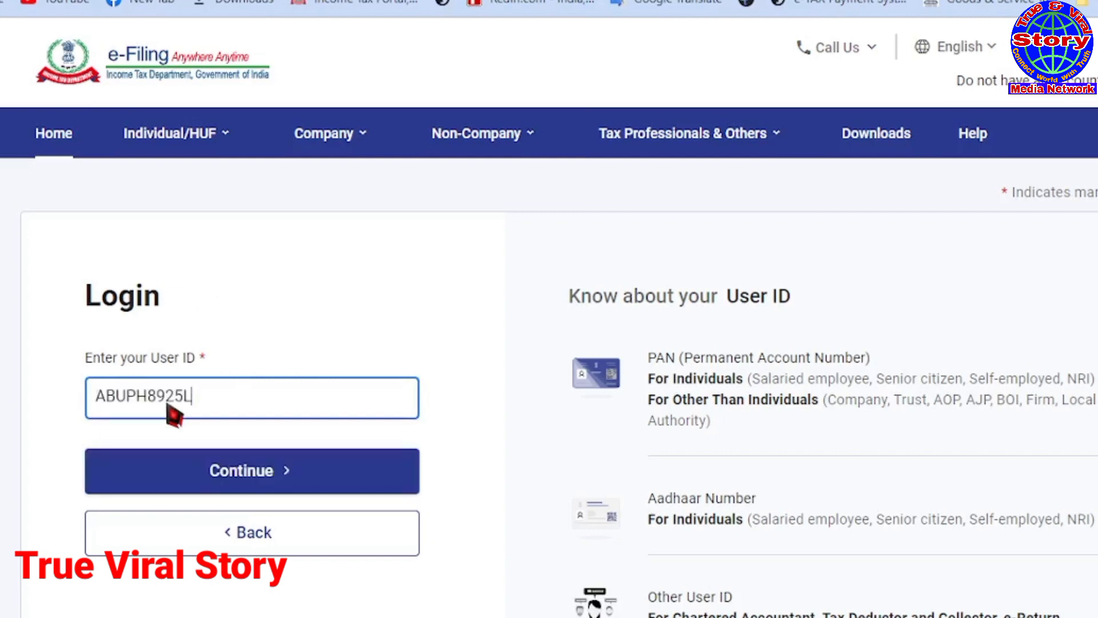
{"action": "left_click", "coordinate": [245, 486]}
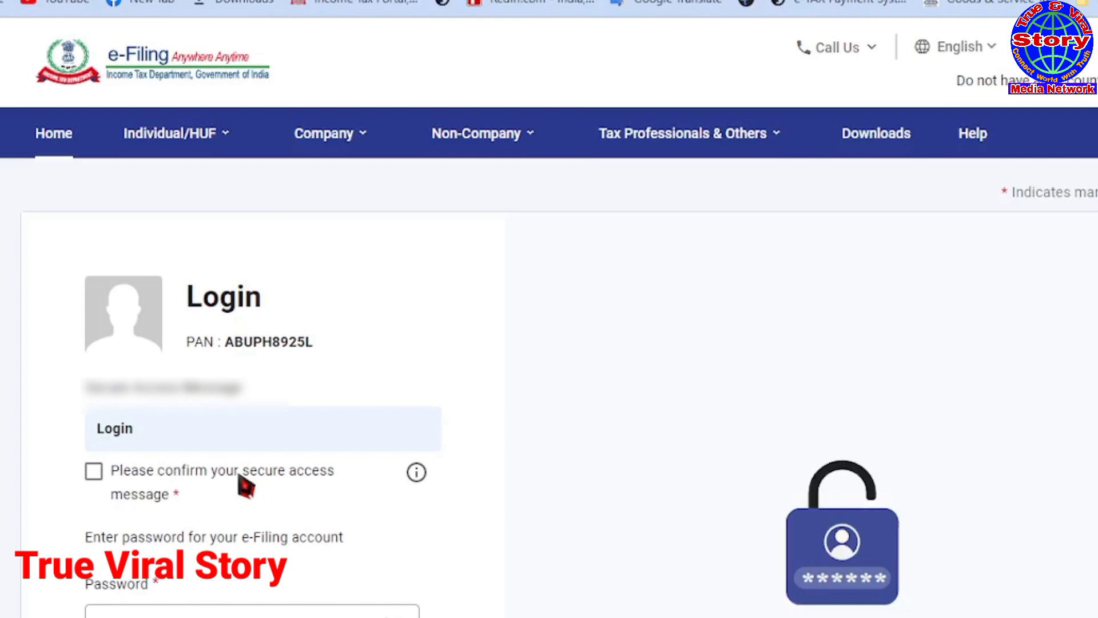
{"action": "left_click", "coordinate": [94, 474]}
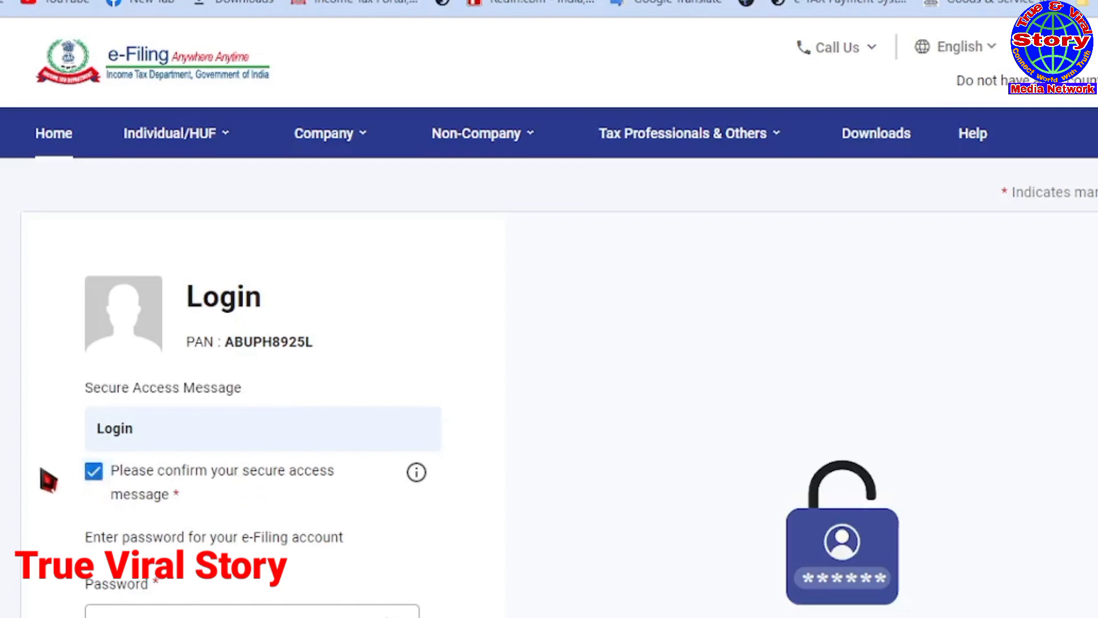
{"action": "scroll", "coordinate": [48, 478], "scroll_direction": "down", "scroll_amount": 2}
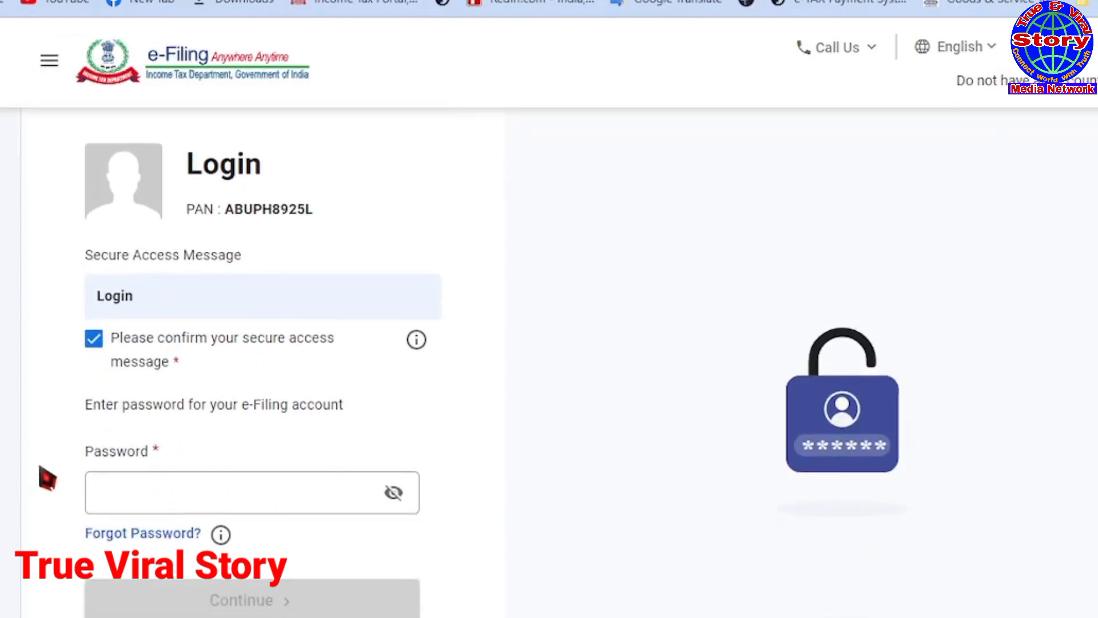
{"action": "left_click", "coordinate": [116, 502]}
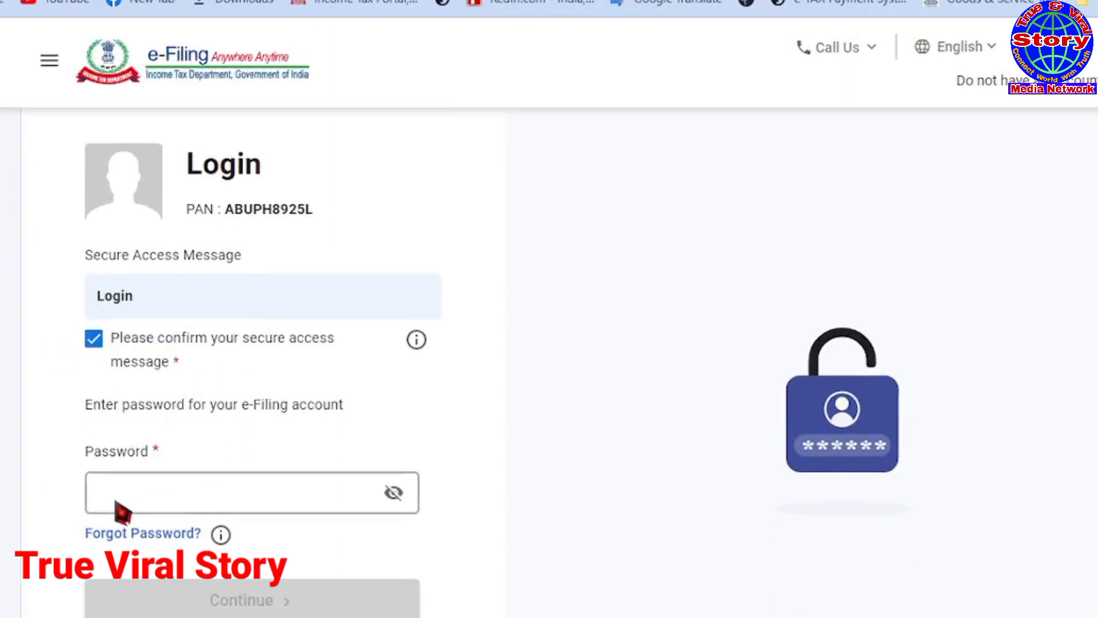
{"action": "key", "text": "ctrl+v"}
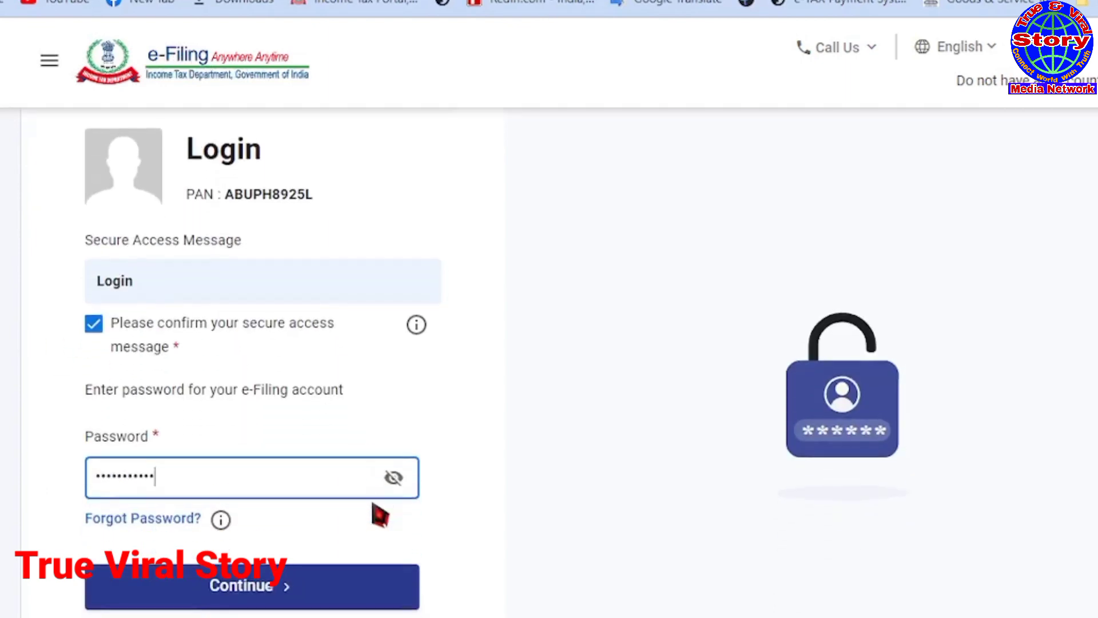
{"action": "left_click", "coordinate": [250, 596]}
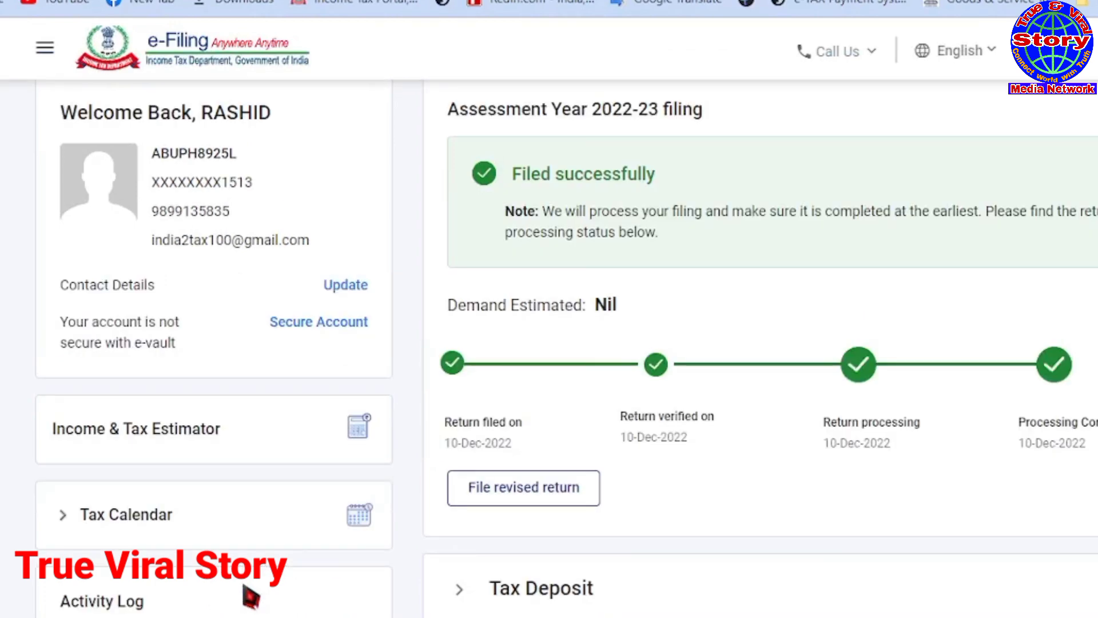
Step: Download the A.Y. 2021-22 pre-filled data JSON and save it to the Desktop
{"action": "scroll", "coordinate": [859, 317], "scroll_direction": "up", "scroll_amount": 3}
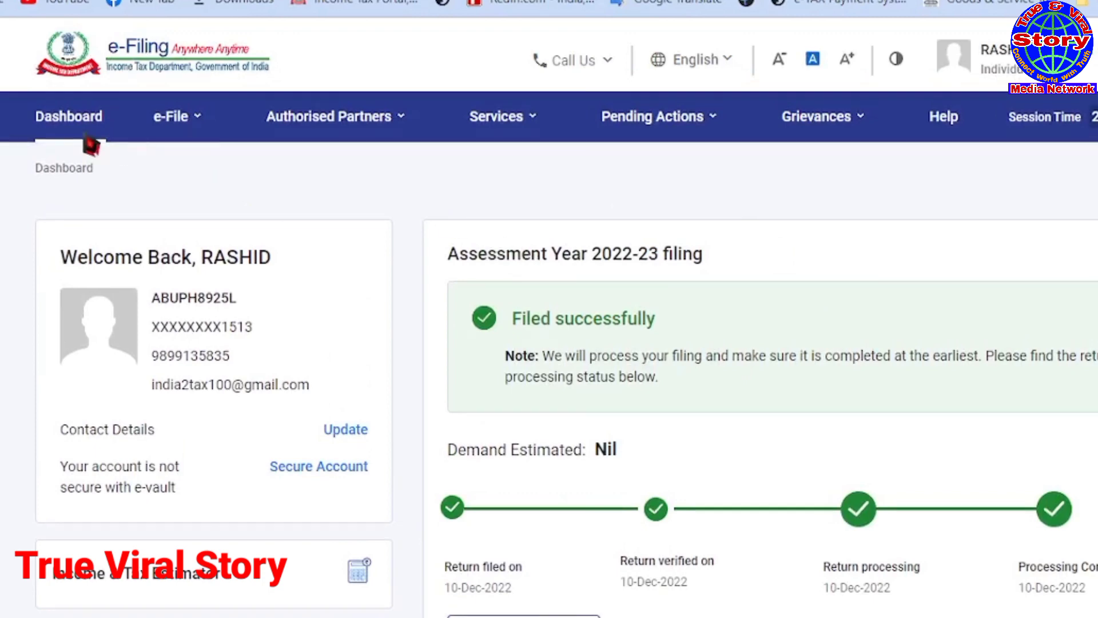
{"action": "left_click", "coordinate": [181, 133]}
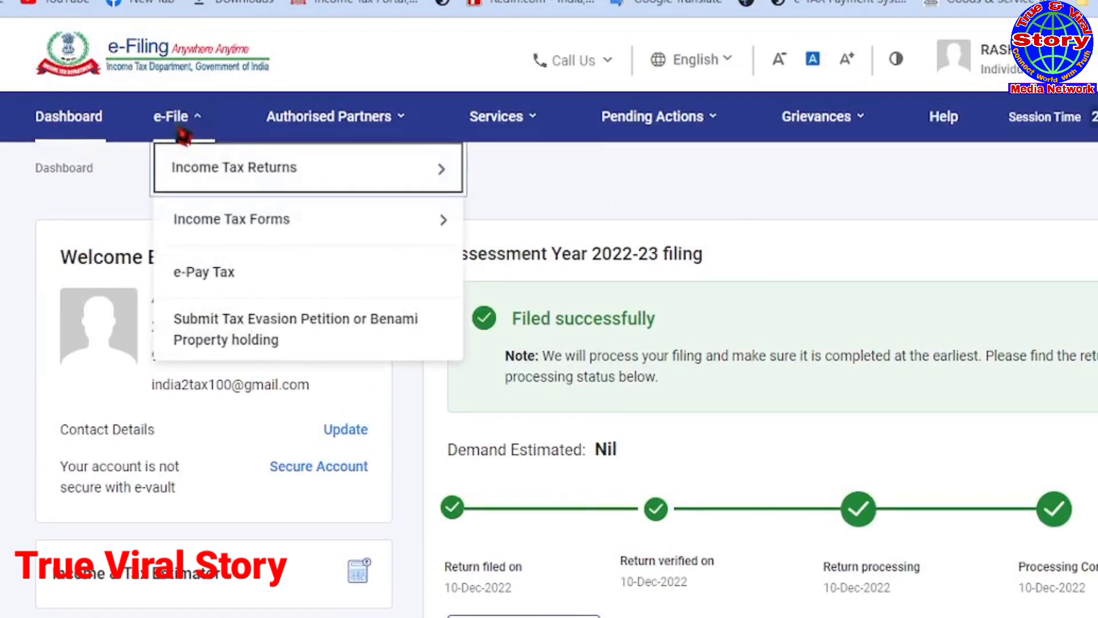
{"action": "mouse_move", "coordinate": [332, 184]}
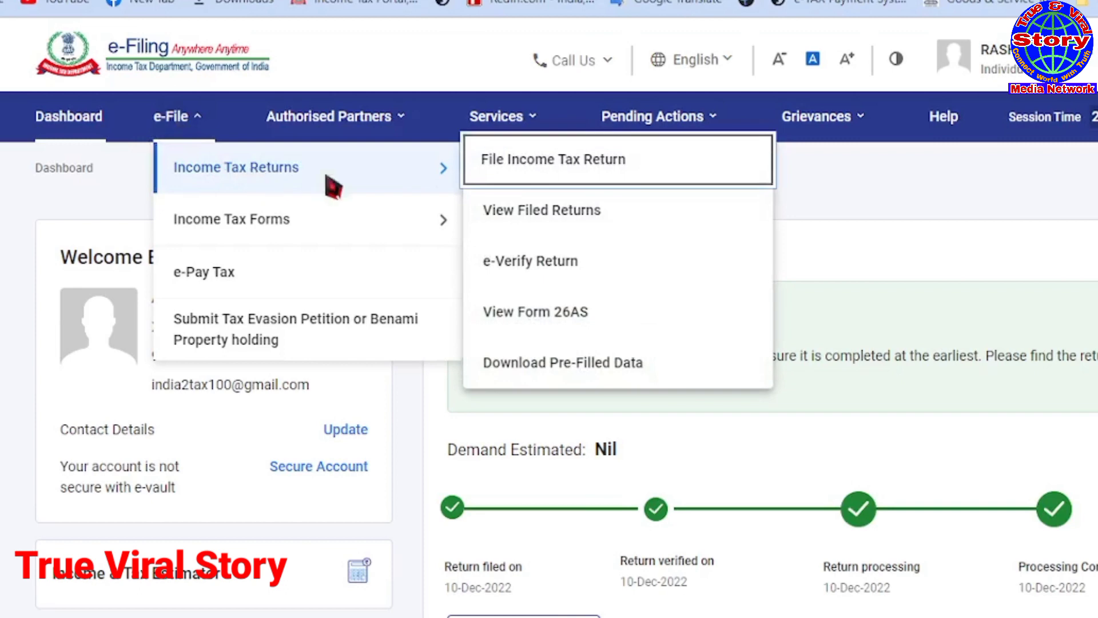
{"action": "left_click", "coordinate": [551, 366]}
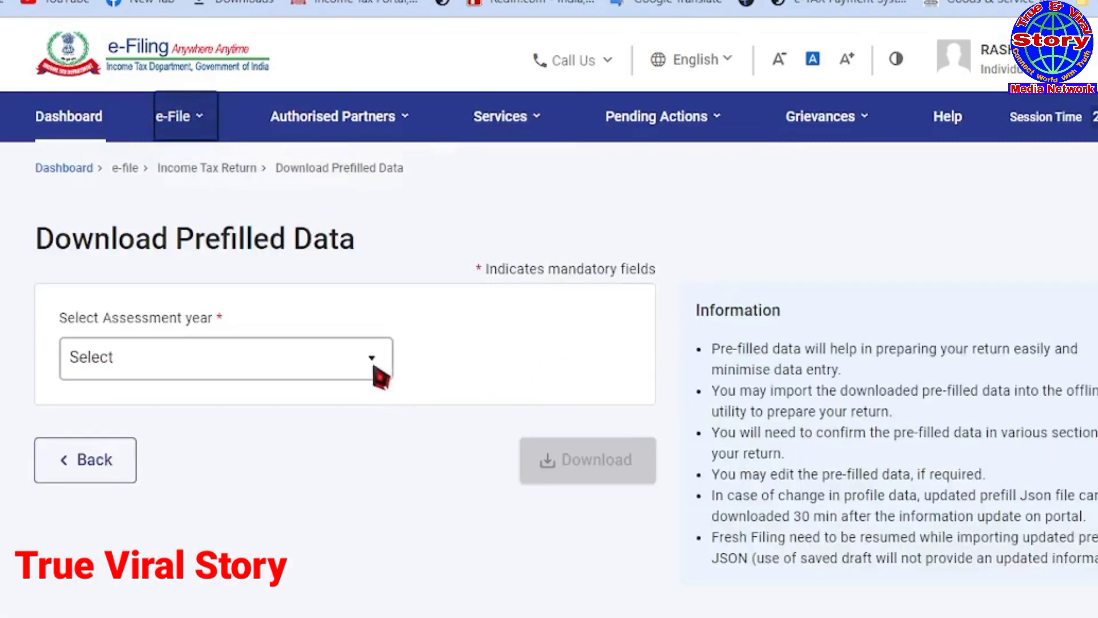
{"action": "left_click", "coordinate": [372, 358]}
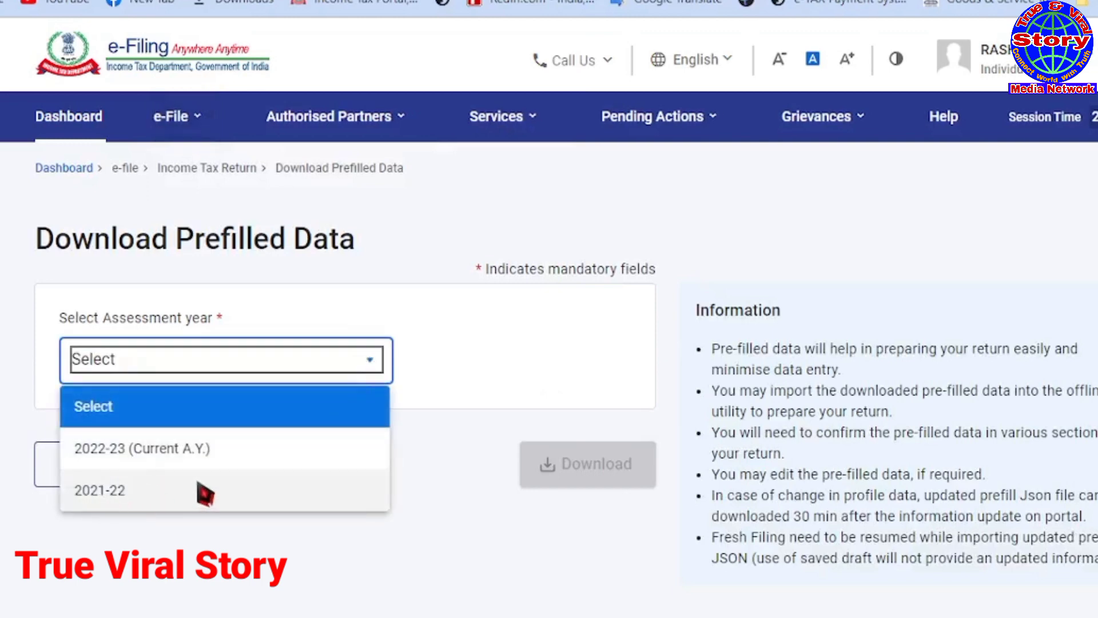
{"action": "left_click", "coordinate": [116, 502]}
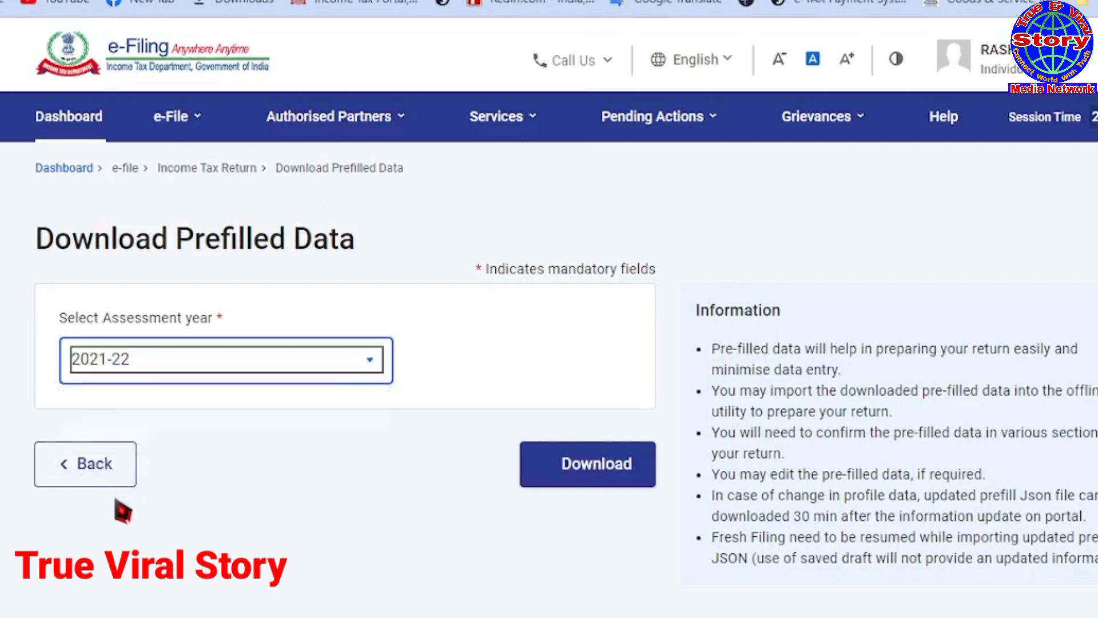
{"action": "left_click", "coordinate": [606, 468]}
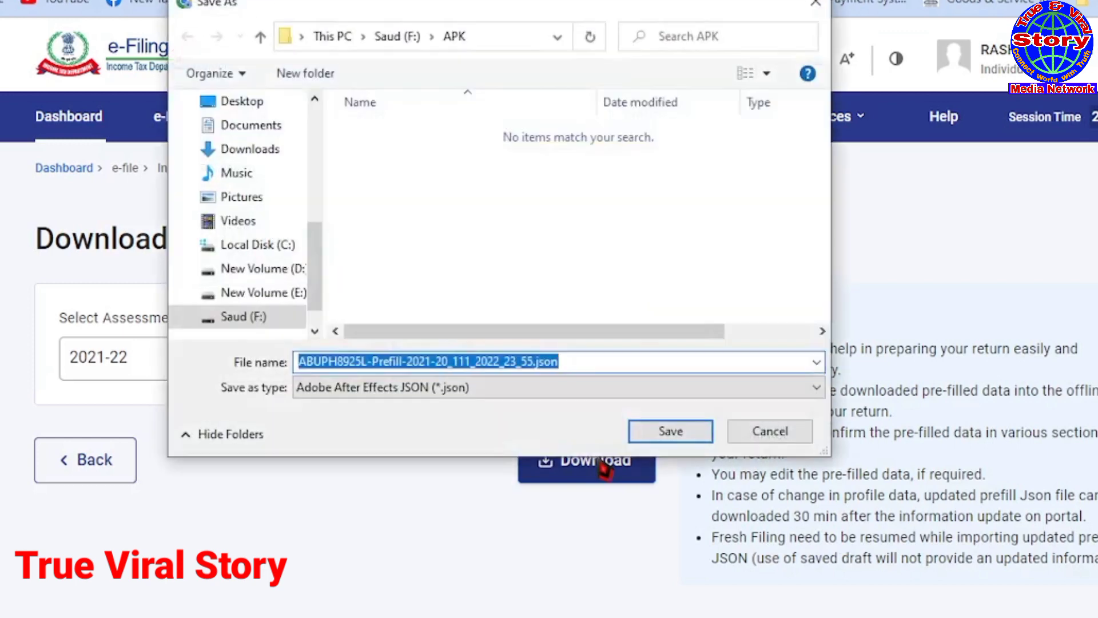
{"action": "left_click", "coordinate": [238, 105]}
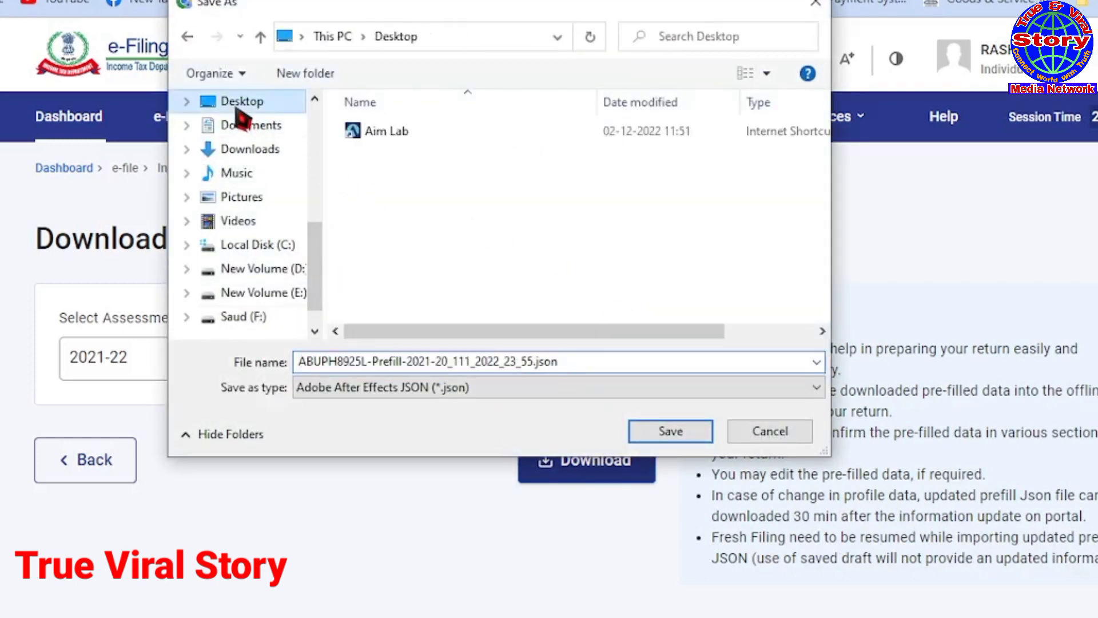
{"action": "left_click", "coordinate": [672, 434]}
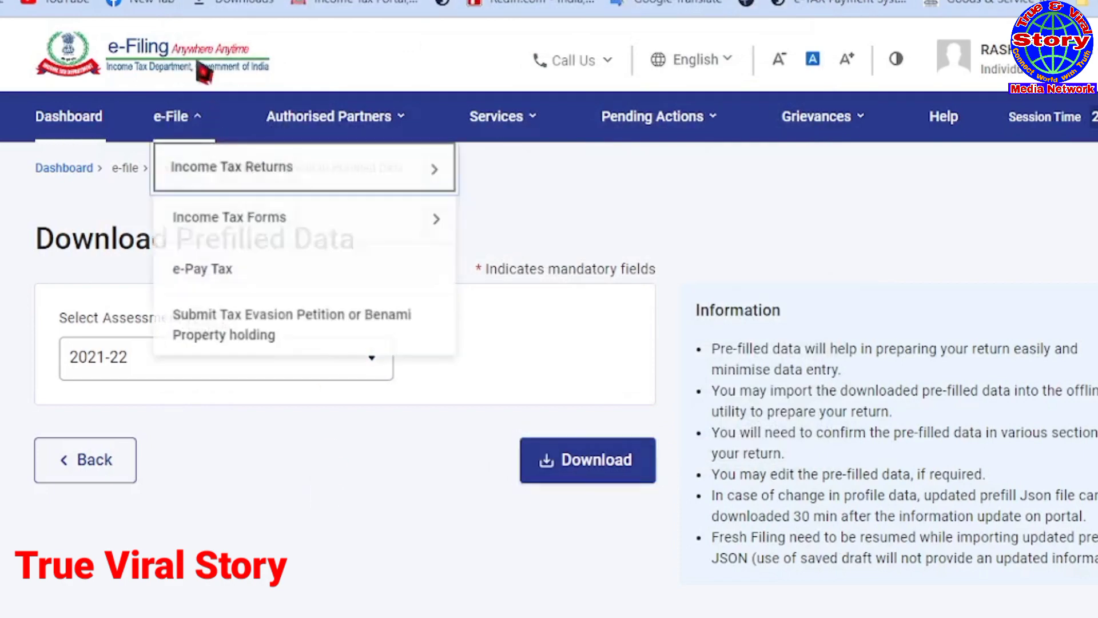
Step: In a new tab, search 'e filing income tax' and open the e-Filing Home Page
{"action": "key", "text": "ctrl+t"}
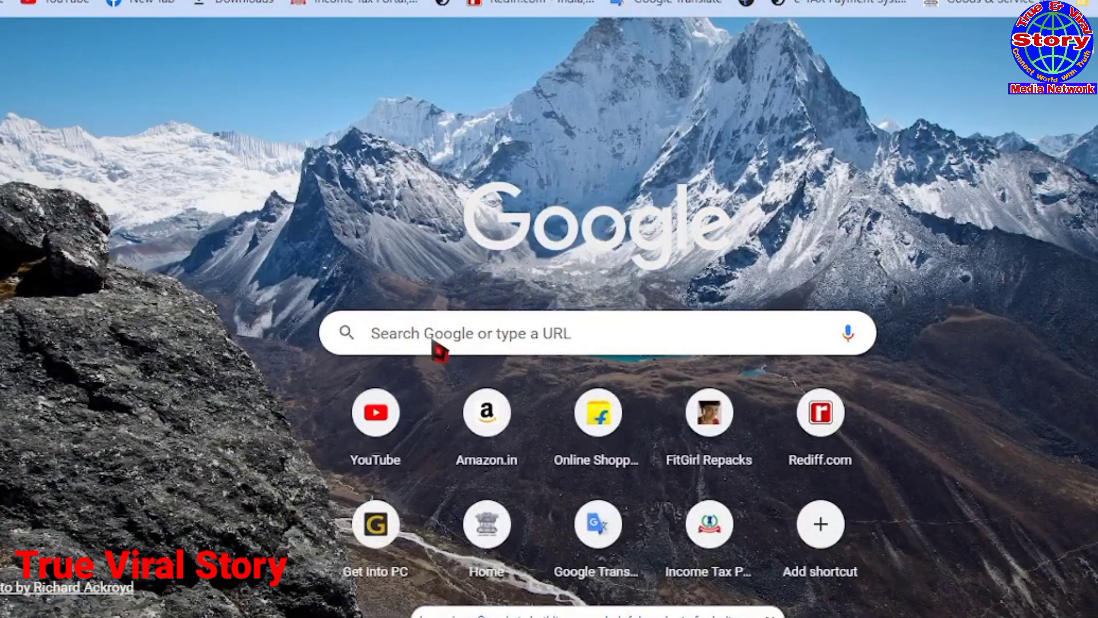
{"action": "left_click", "coordinate": [433, 344]}
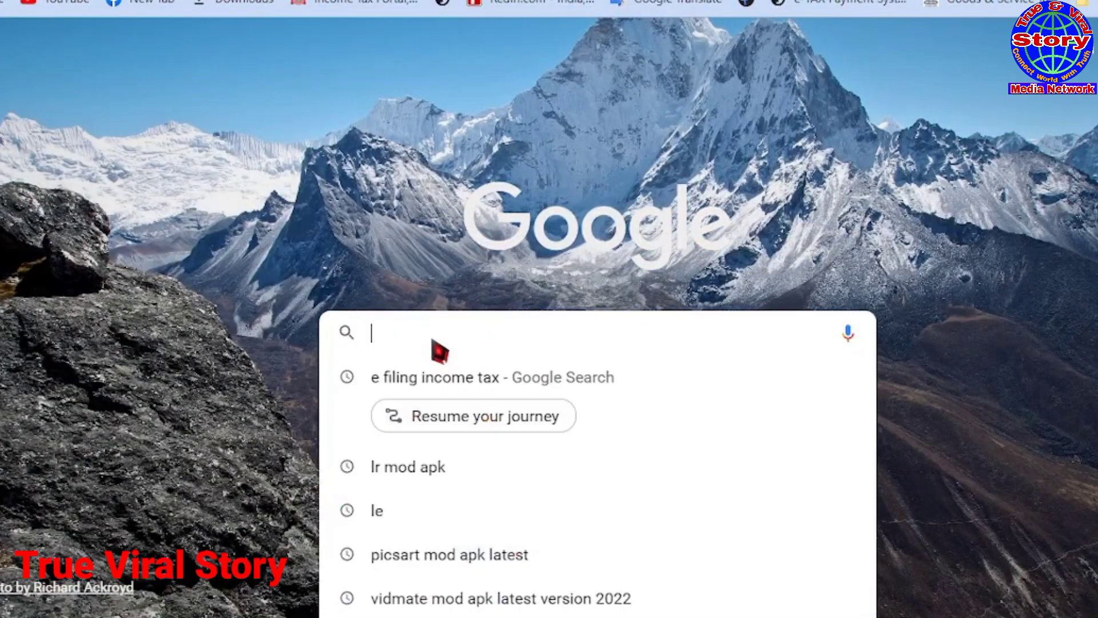
{"action": "left_click", "coordinate": [429, 396]}
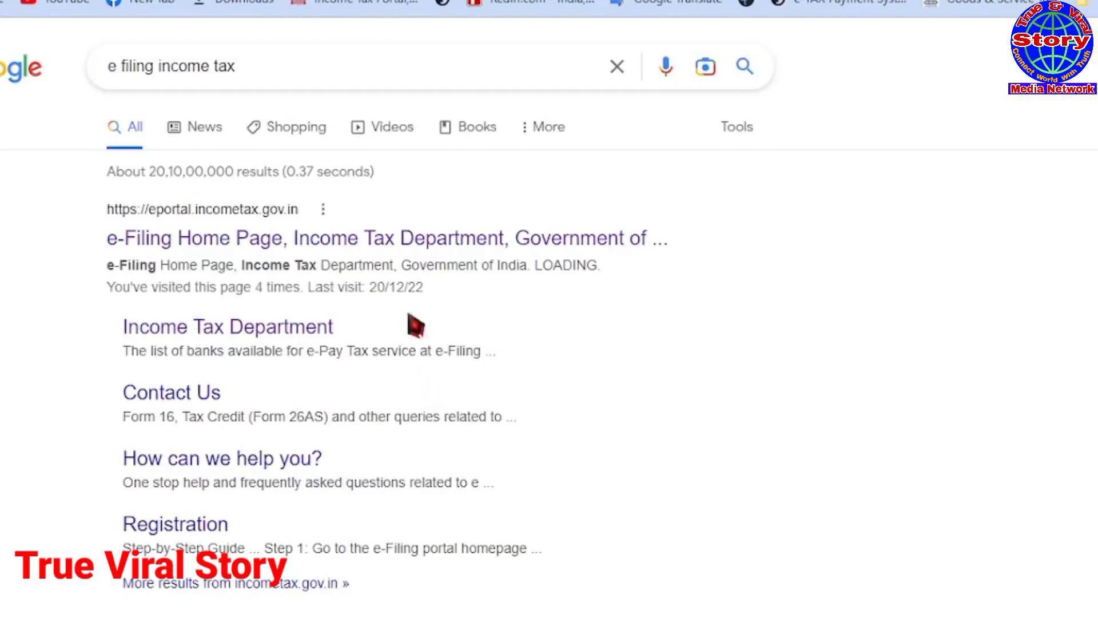
{"action": "left_click", "coordinate": [298, 239]}
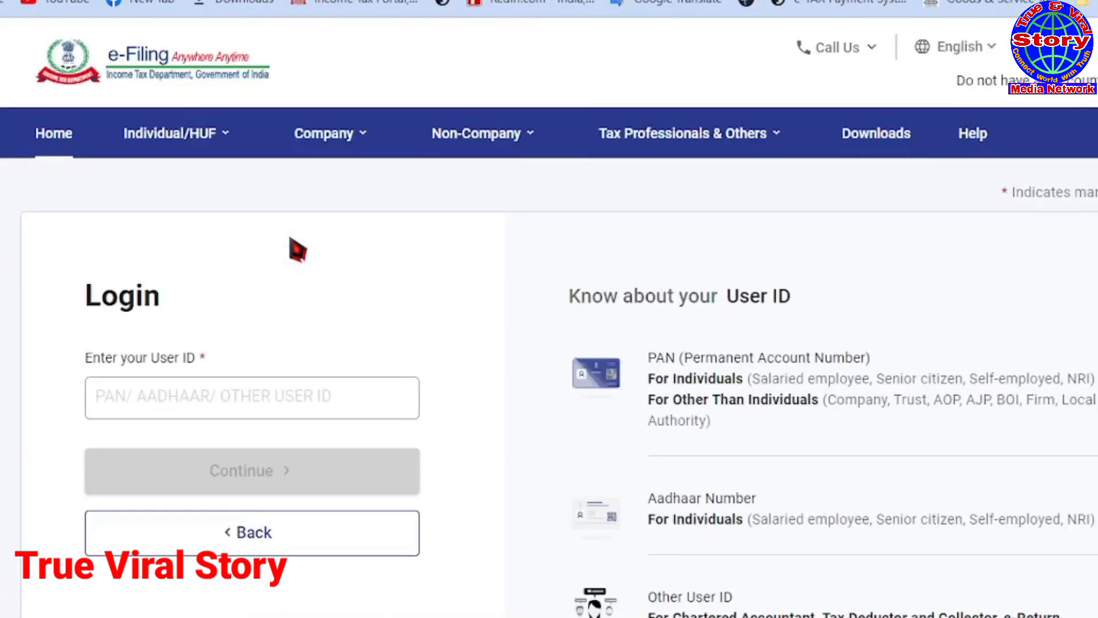
Step: Open Downloads, select assessment year 2021-22 and scroll to the ITR 1–6 utility list
{"action": "left_click", "coordinate": [863, 151]}
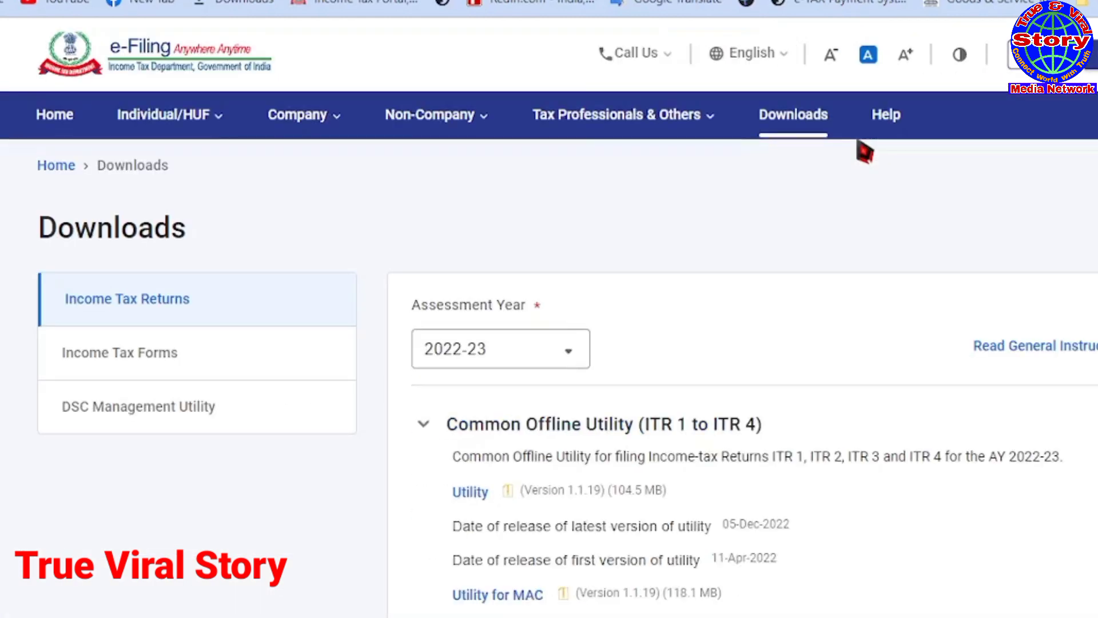
{"action": "left_click", "coordinate": [572, 357]}
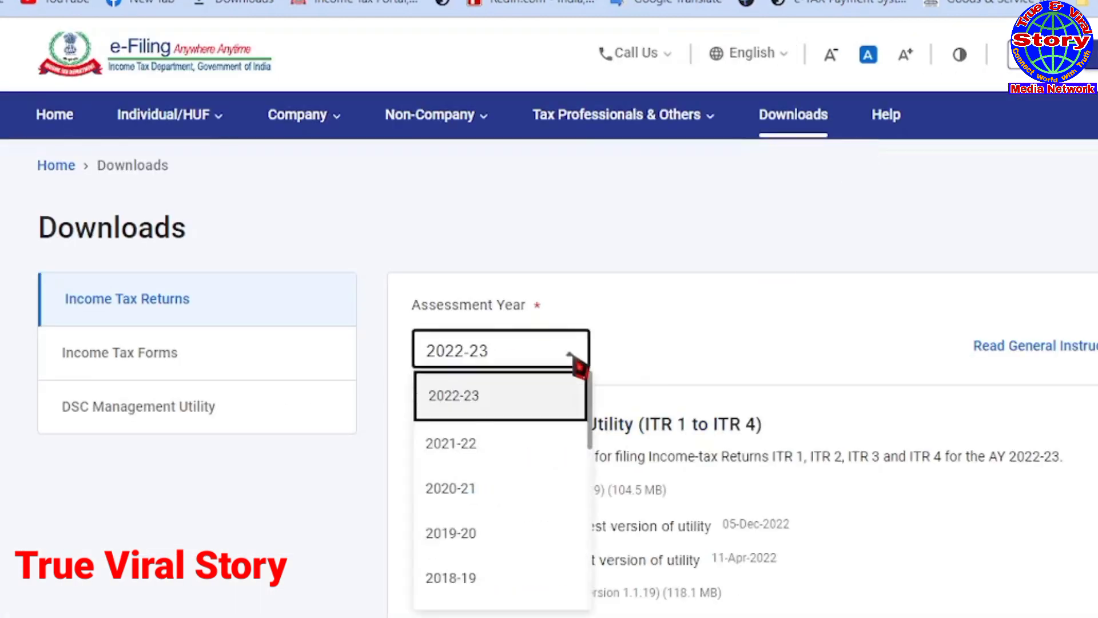
{"action": "left_click", "coordinate": [475, 442]}
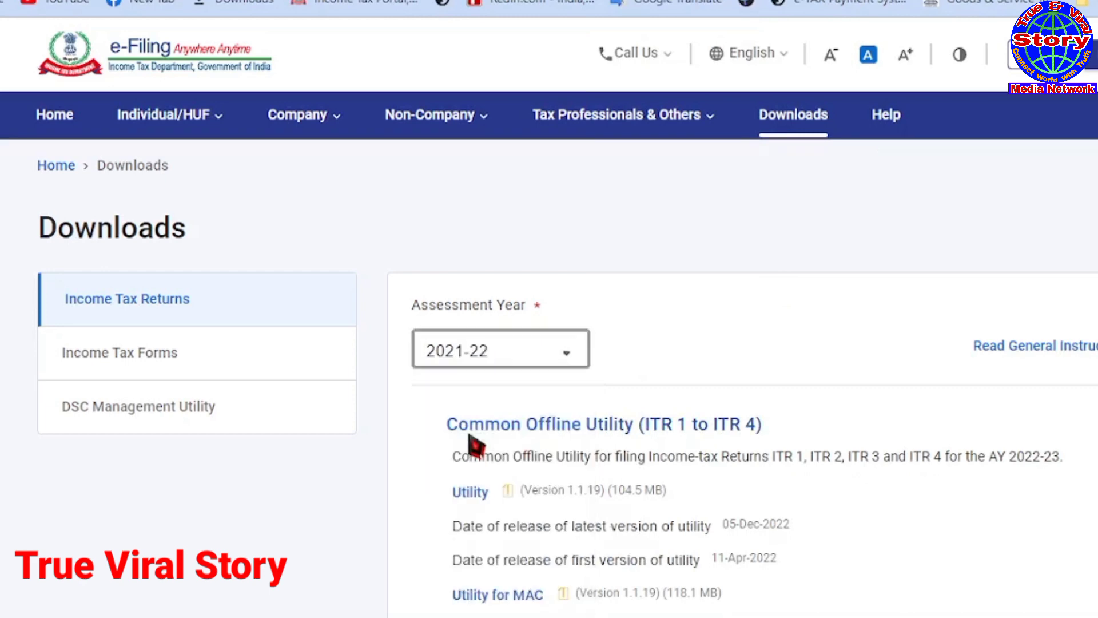
{"action": "scroll", "coordinate": [374, 452], "scroll_direction": "down", "scroll_amount": 2}
{"action": "scroll", "coordinate": [376, 452], "scroll_direction": "down", "scroll_amount": 1}
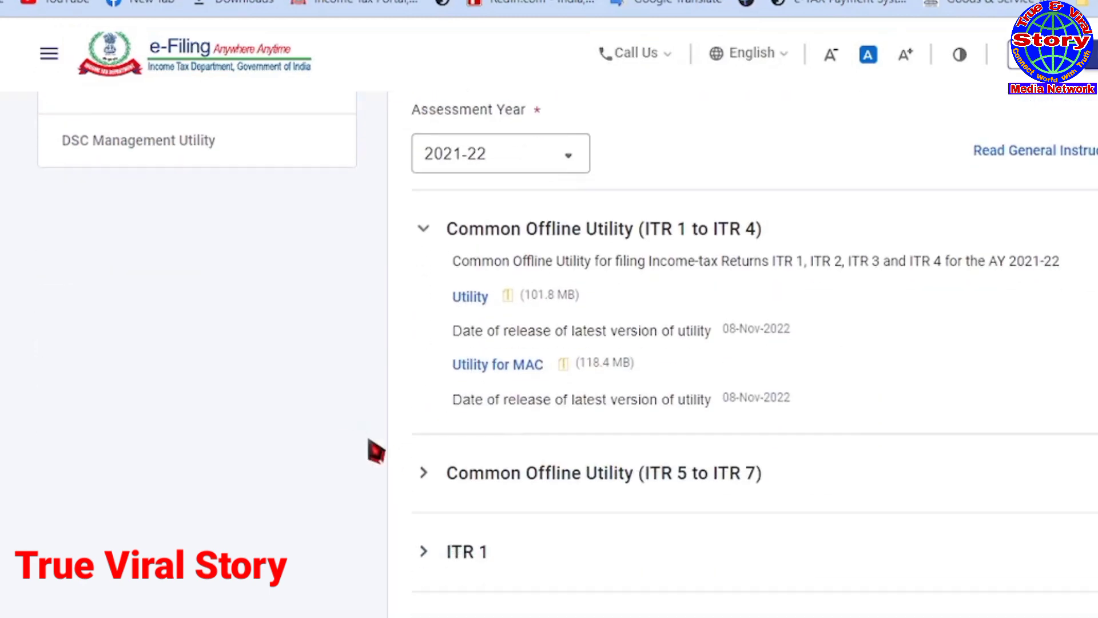
{"action": "scroll", "coordinate": [375, 452], "scroll_direction": "down", "scroll_amount": 4}
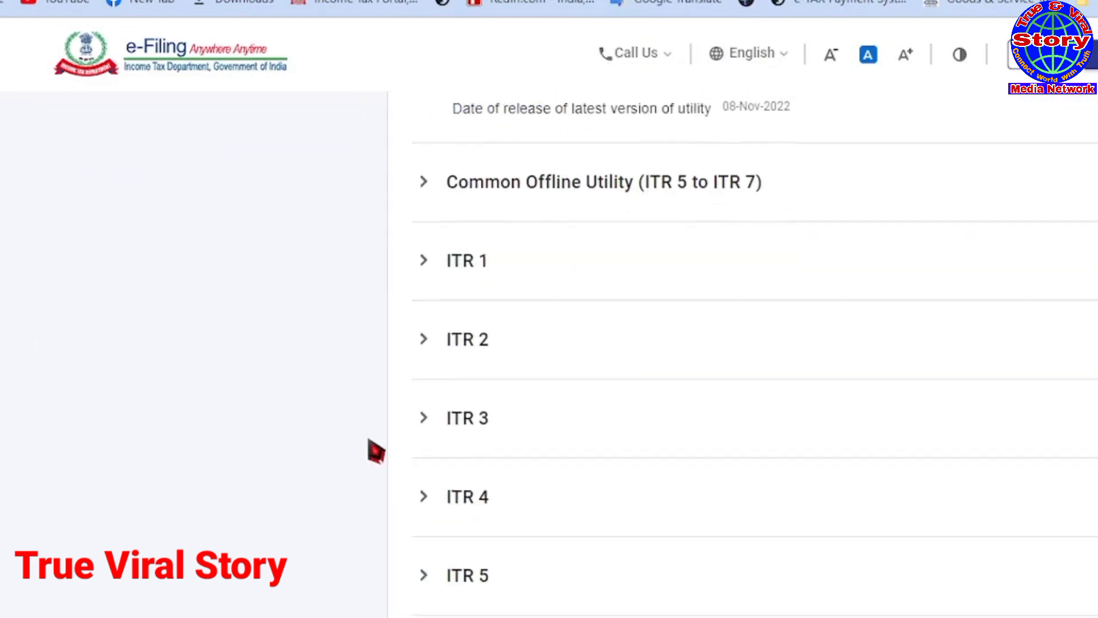
{"action": "scroll", "coordinate": [376, 452], "scroll_direction": "down", "scroll_amount": 2}
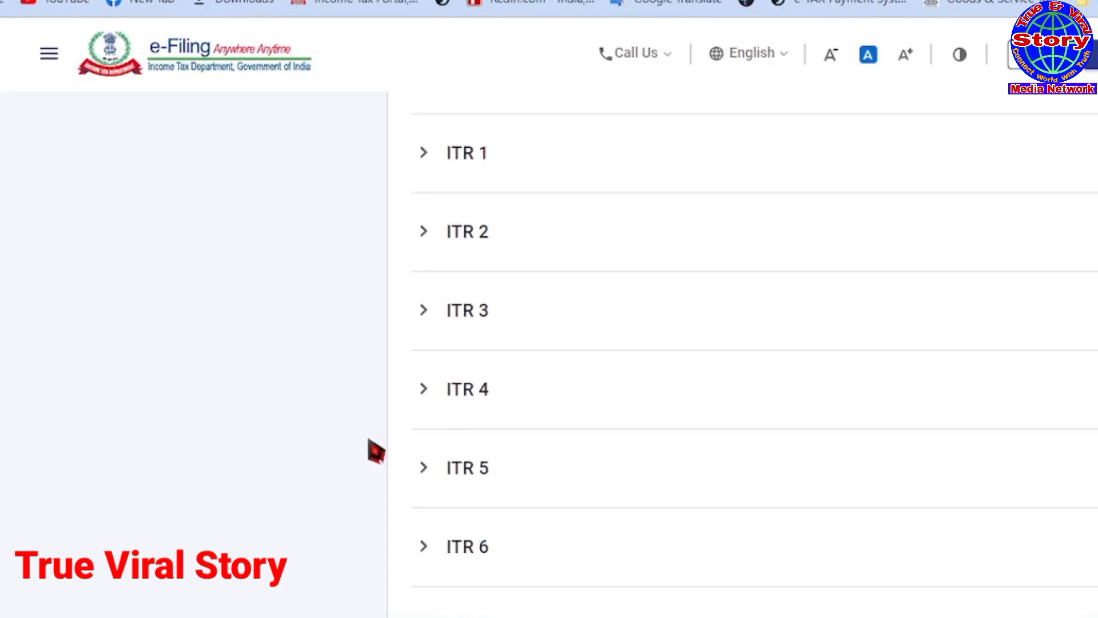
Step: Expand ITR 4 and save its Excel-based utility zip to the Desktop
{"action": "left_click", "coordinate": [475, 397]}
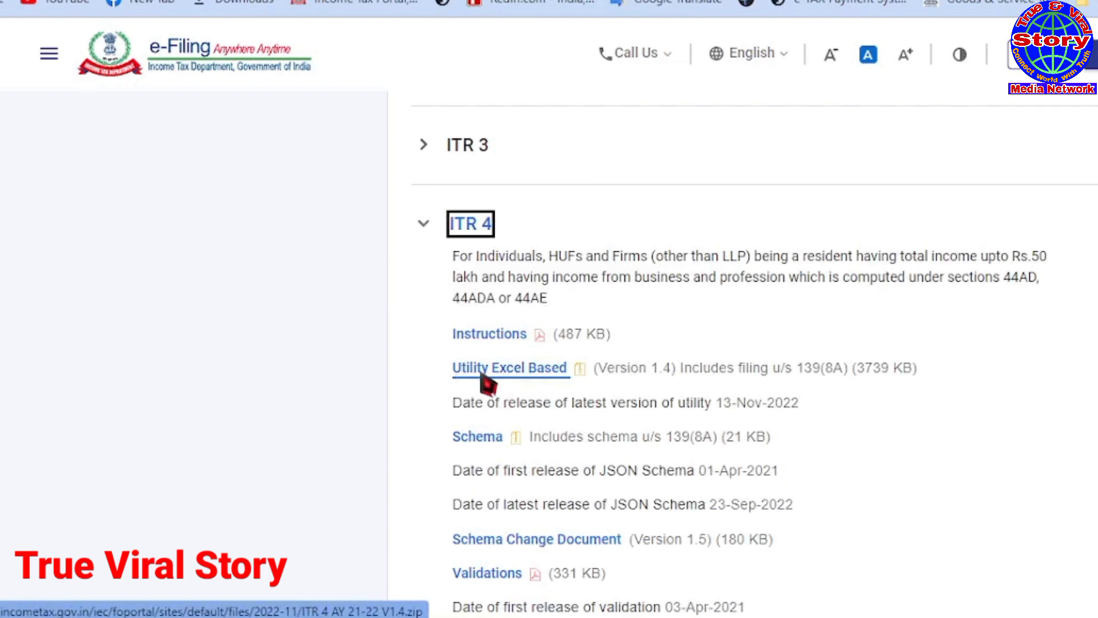
{"action": "left_click", "coordinate": [507, 378]}
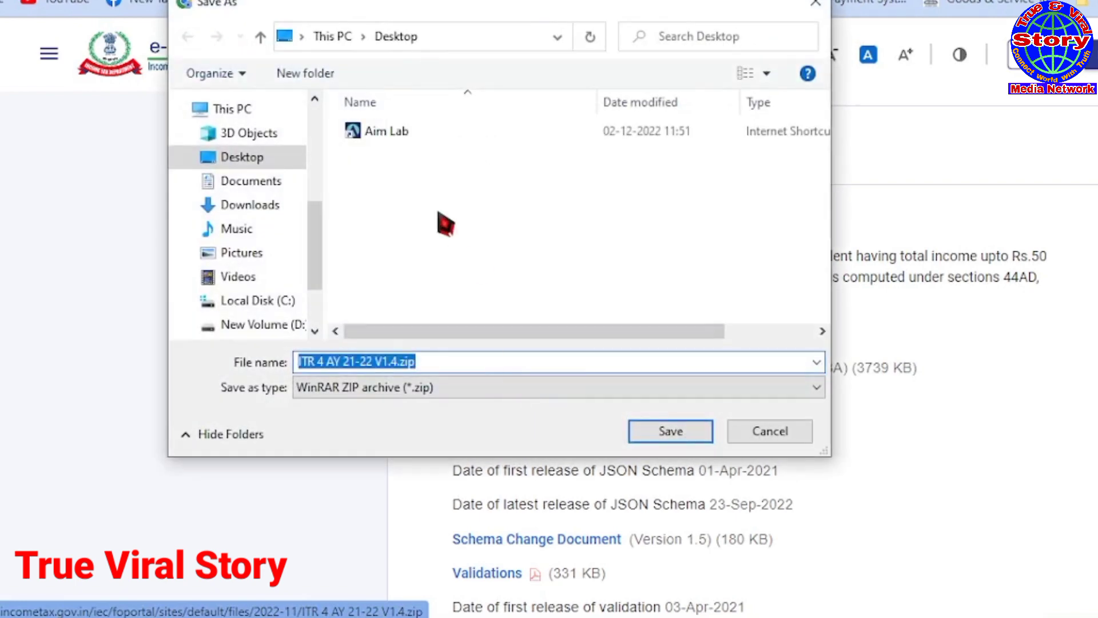
{"action": "left_click", "coordinate": [297, 161]}
{"action": "left_click", "coordinate": [670, 431]}
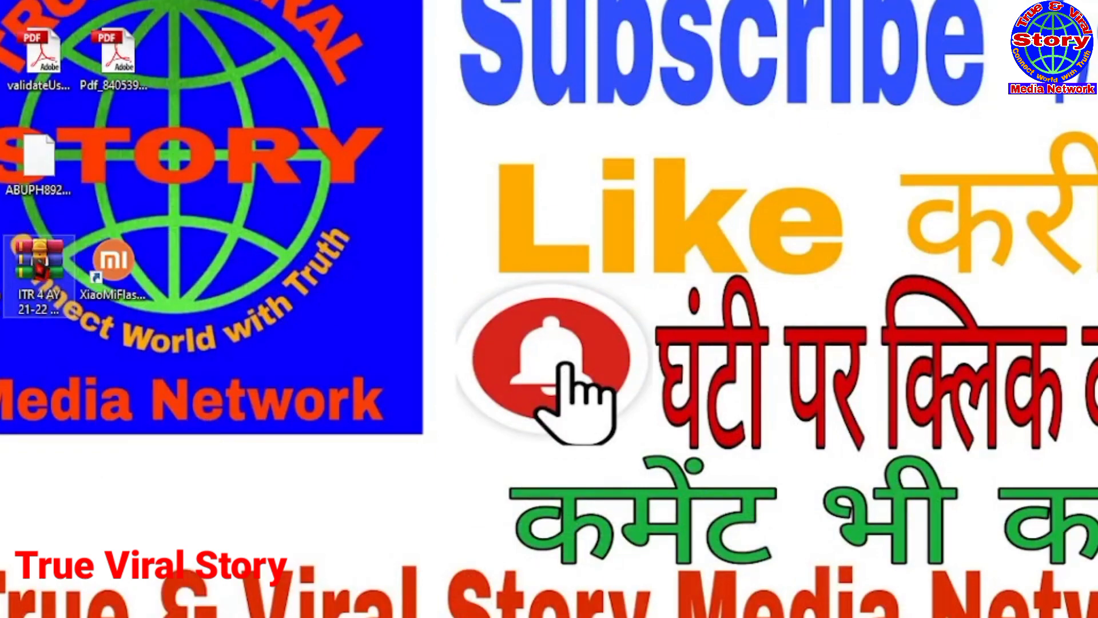
Step: Extract the ITR 4 zip to its default folder and open the ITR 4 AY 21-22 V1.4 folder
{"action": "right_click", "coordinate": [37, 263]}
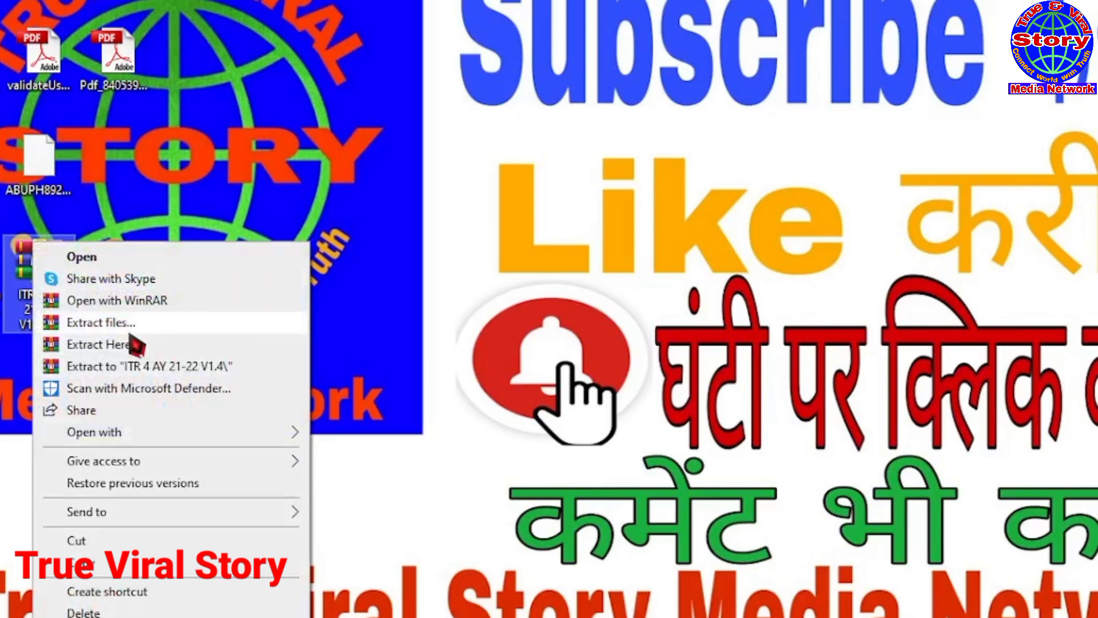
{"action": "left_click", "coordinate": [100, 323]}
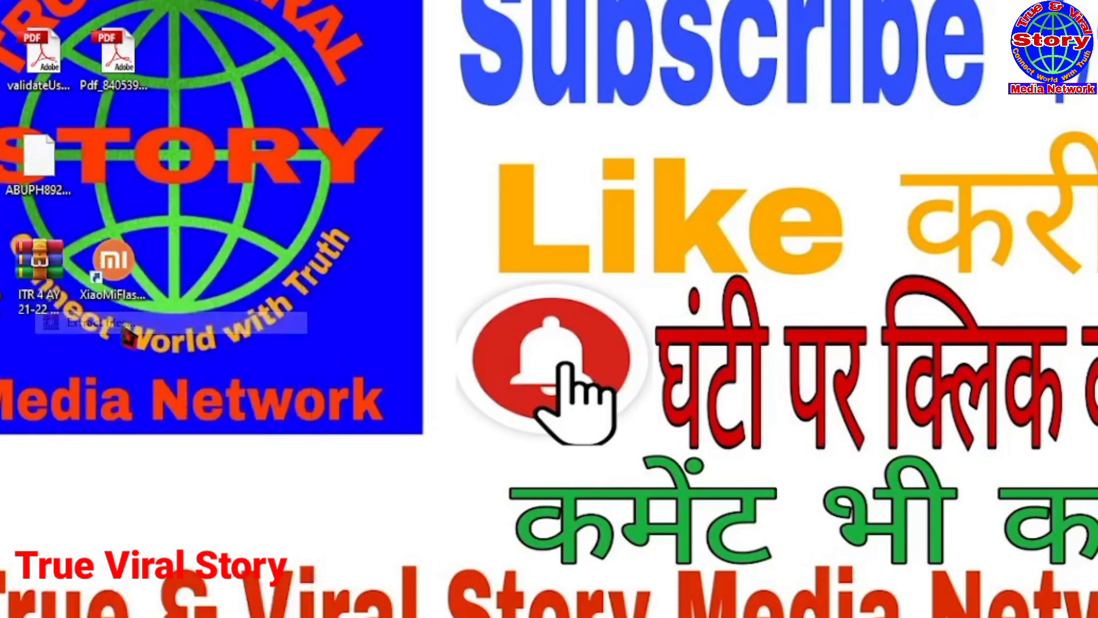
{"action": "left_click", "coordinate": [663, 515]}
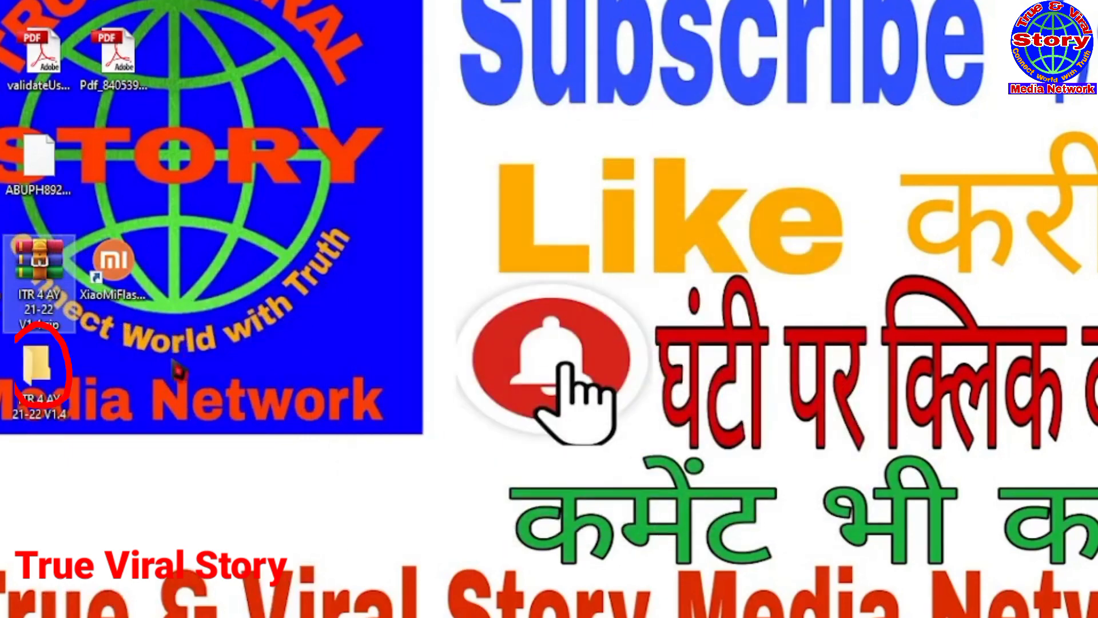
{"action": "left_click", "coordinate": [63, 400]}
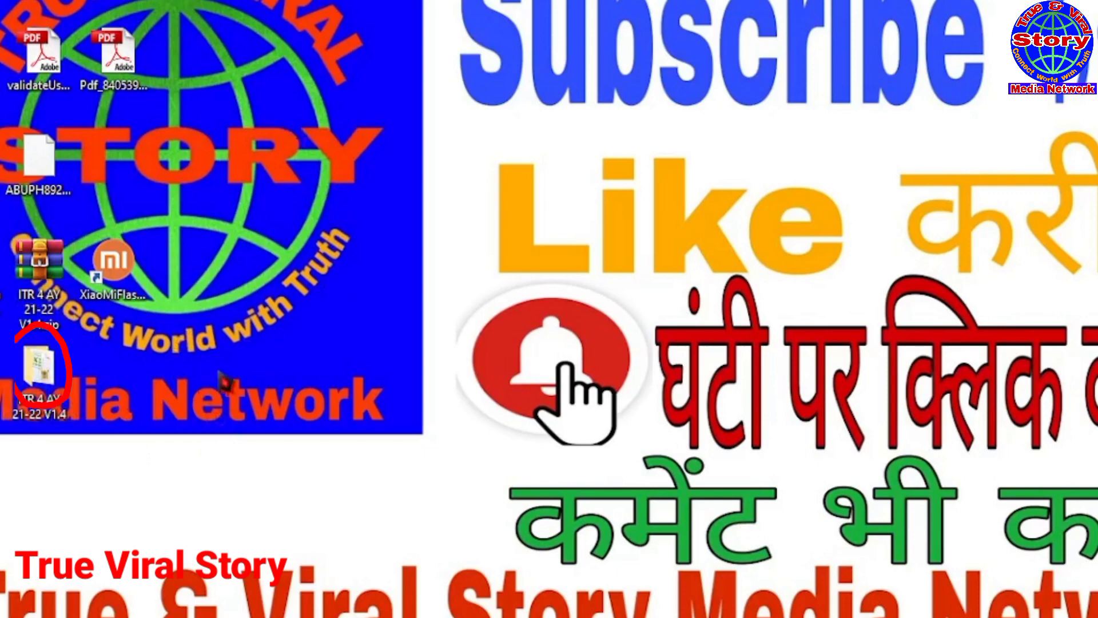
{"action": "double_click", "coordinate": [51, 379]}
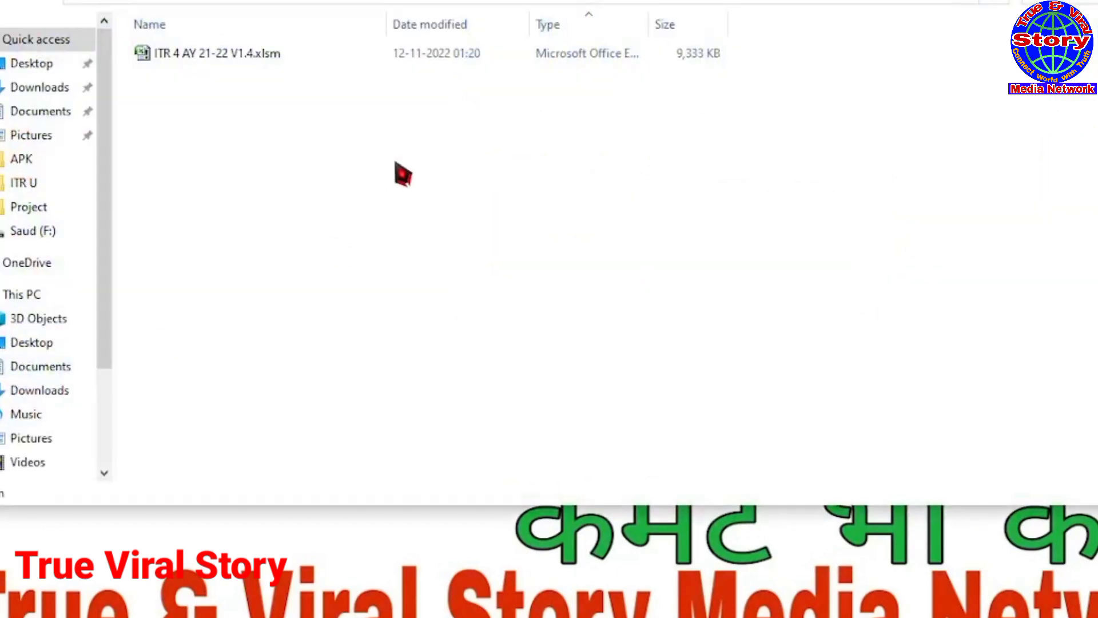
Step: Unblock ITR 4 AY 21-22 V1.4.xlsm in its Properties, apply, and open the workbook
{"action": "left_click", "coordinate": [200, 54]}
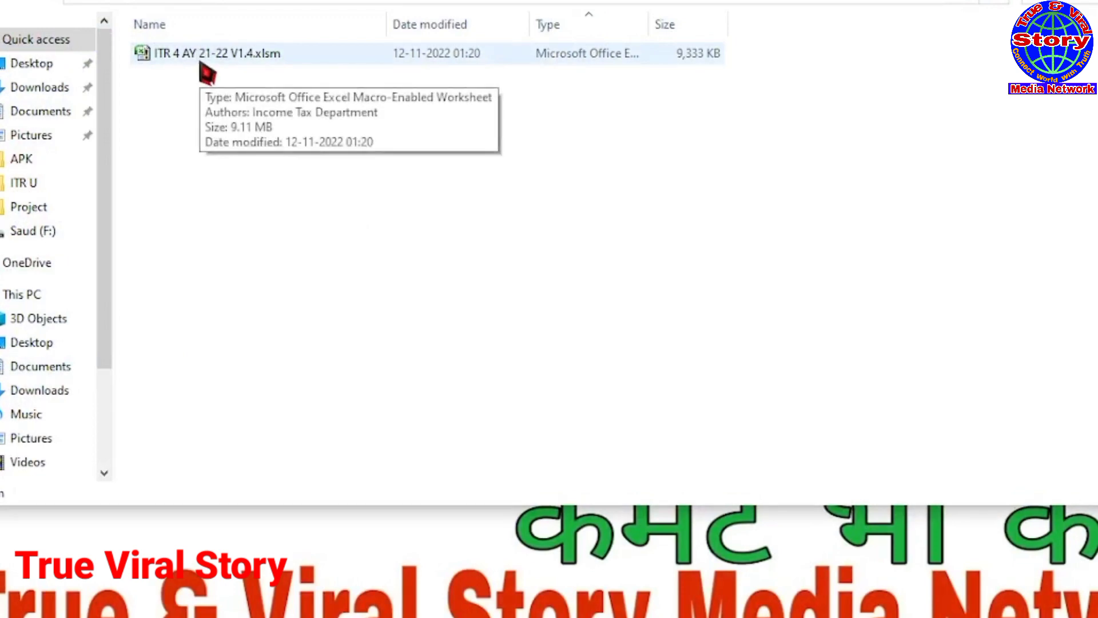
{"action": "right_click", "coordinate": [175, 58]}
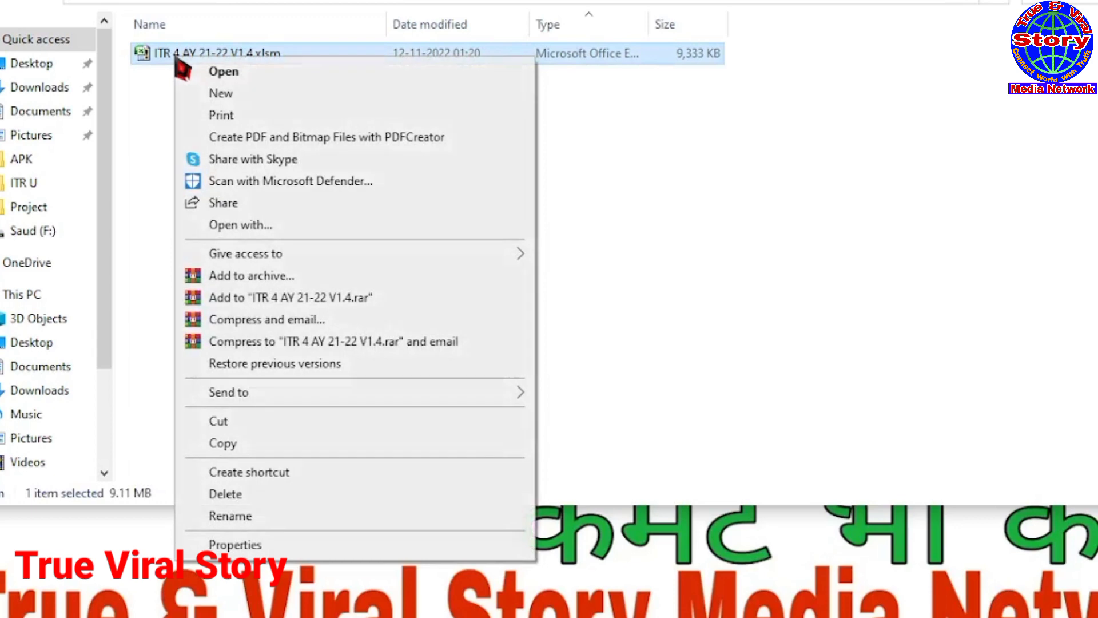
{"action": "left_click", "coordinate": [236, 545]}
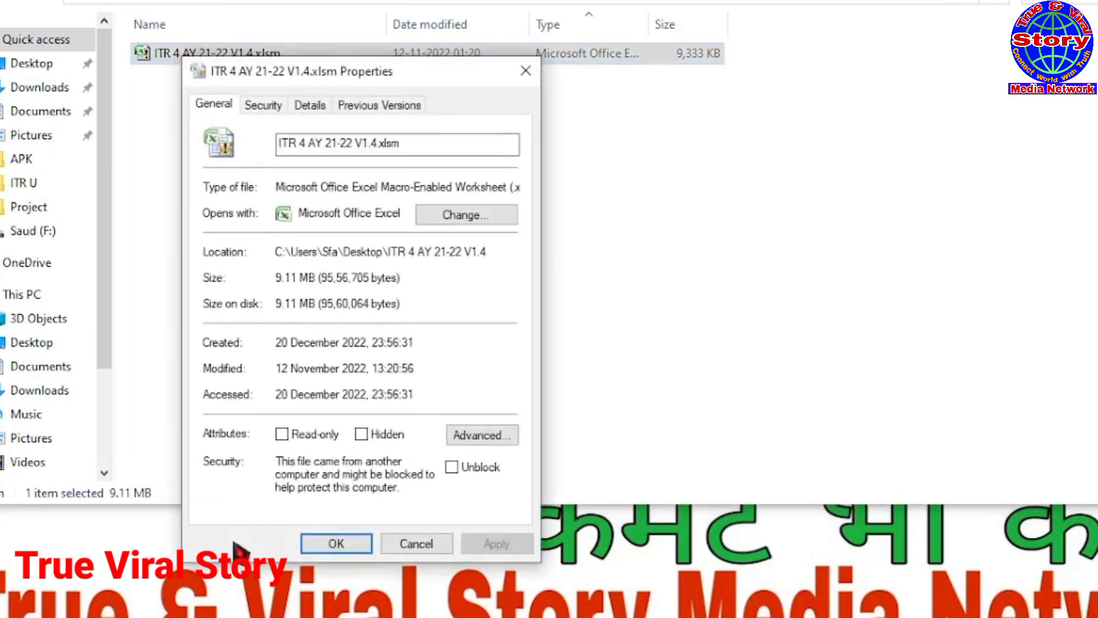
{"action": "left_click", "coordinate": [452, 467]}
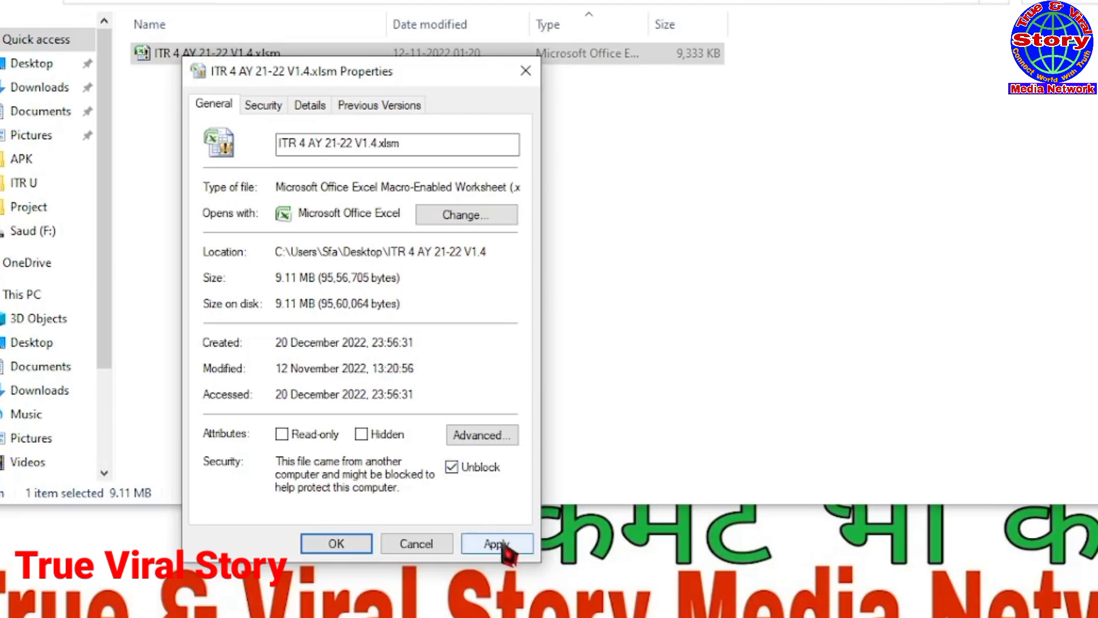
{"action": "left_click", "coordinate": [336, 544]}
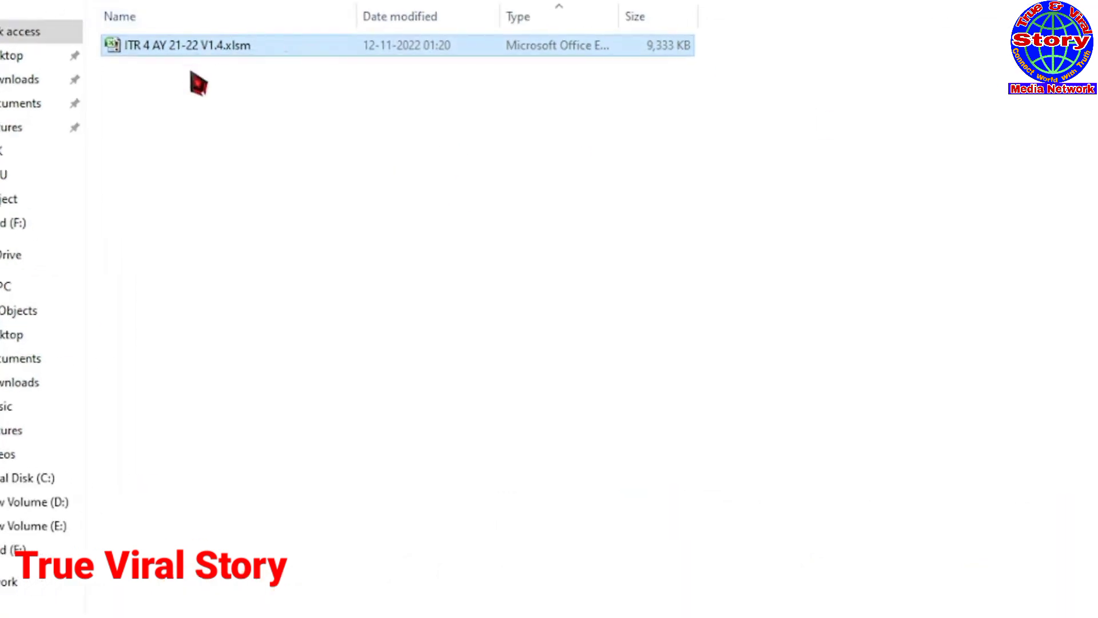
{"action": "left_click", "coordinate": [207, 128]}
{"action": "double_click", "coordinate": [161, 53]}
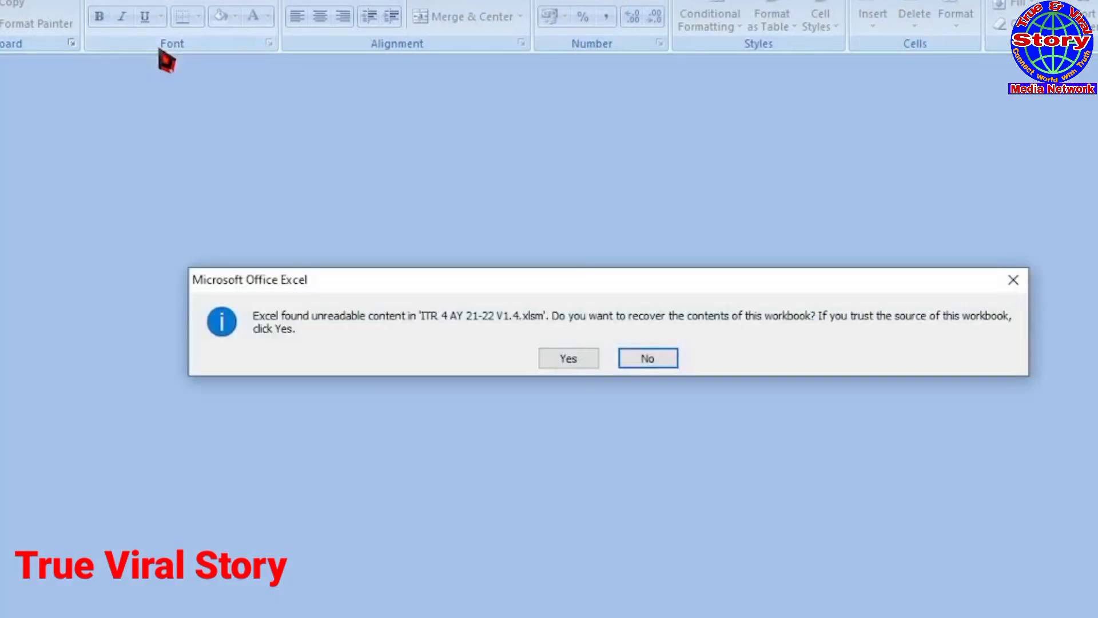
Step: Recover the workbook's unreadable content, enable its macros, and dismiss the assessment year message
{"action": "left_click", "coordinate": [561, 359]}
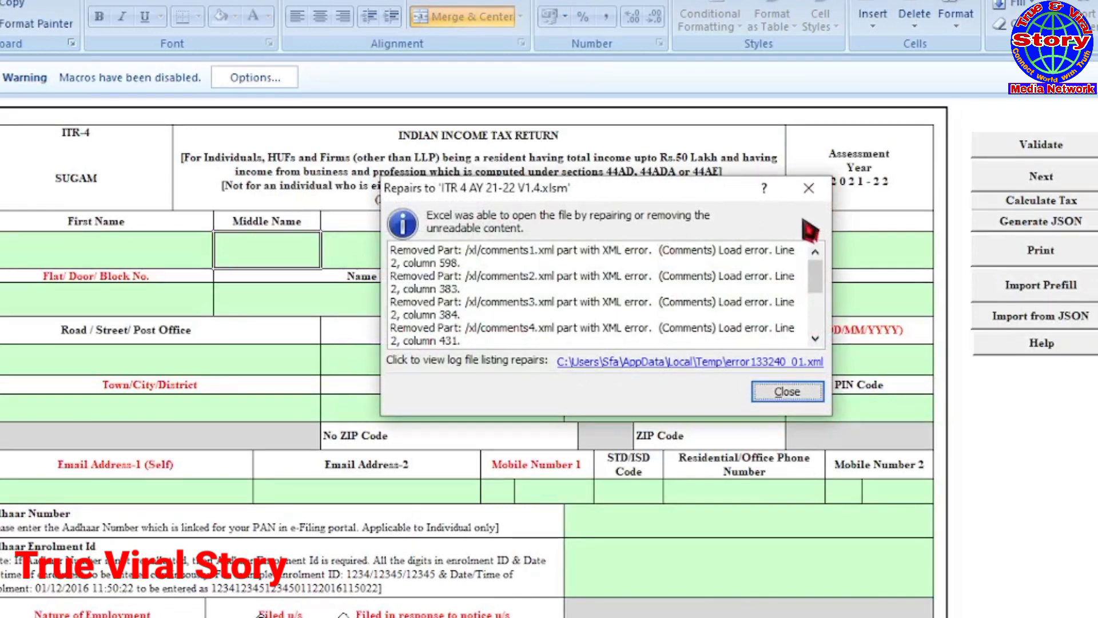
{"action": "left_click", "coordinate": [809, 186]}
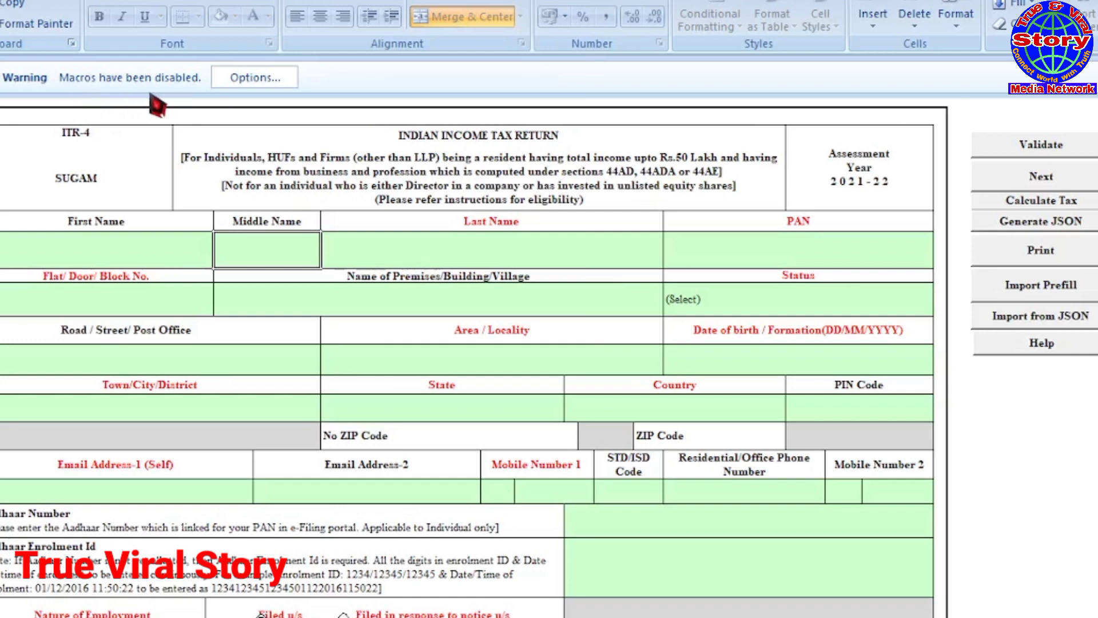
{"action": "left_click", "coordinate": [262, 84]}
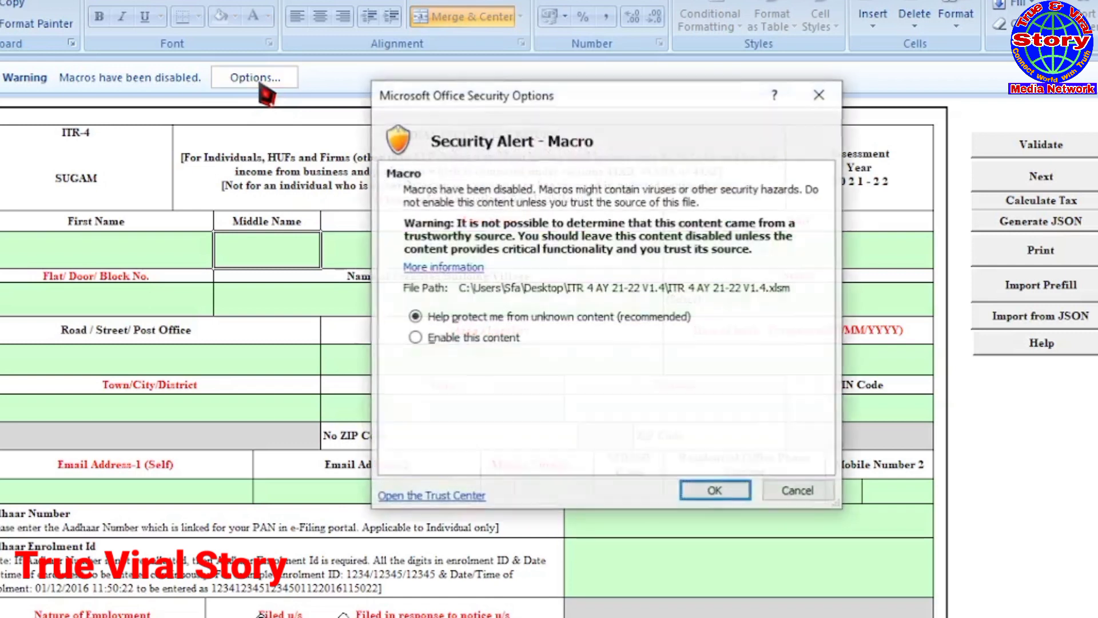
{"action": "left_click", "coordinate": [415, 338]}
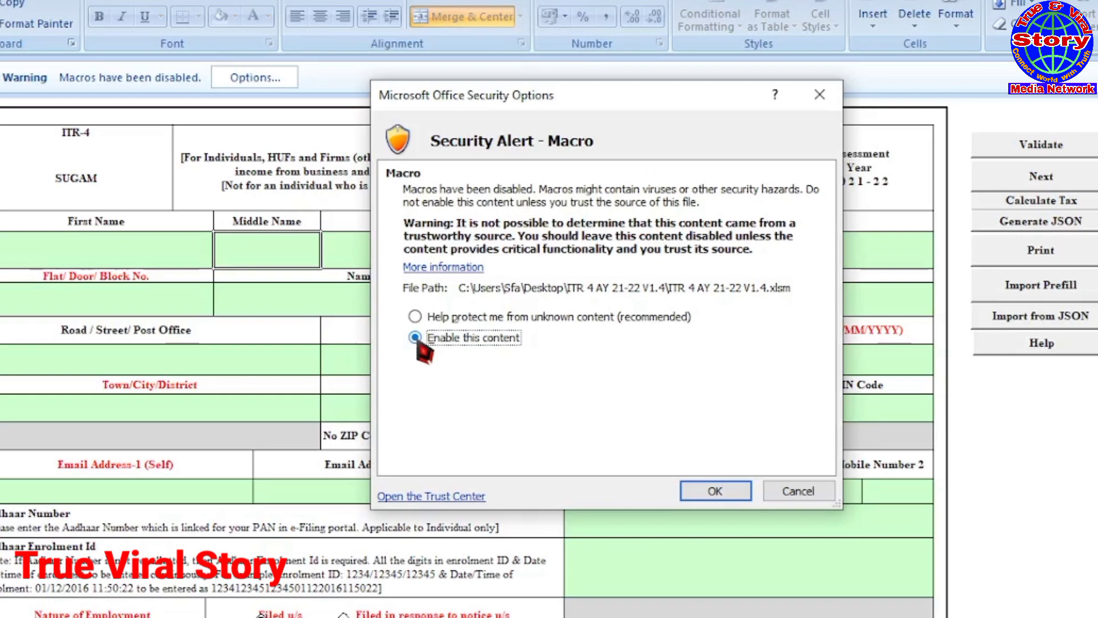
{"action": "left_click", "coordinate": [714, 493]}
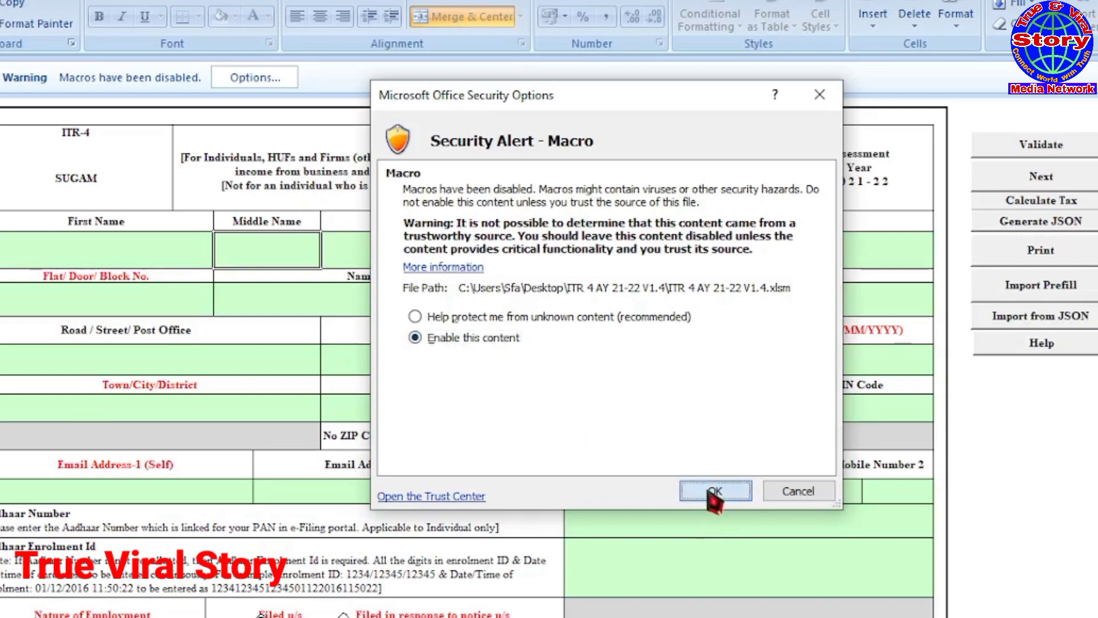
{"action": "left_click", "coordinate": [523, 466]}
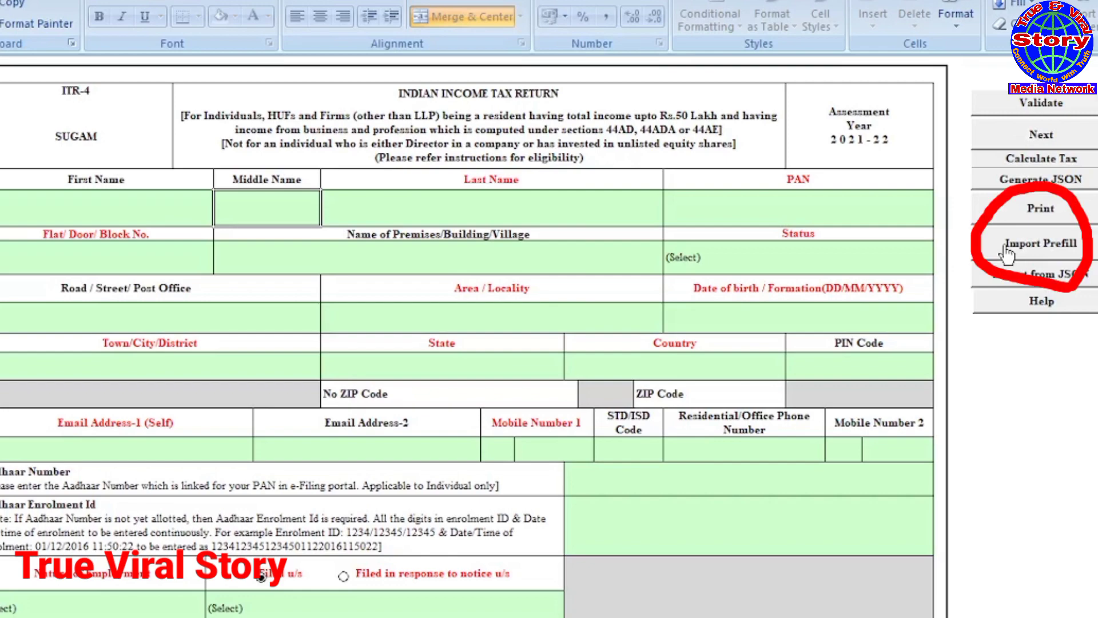
Step: Import the prefill JSON file from the Desktop to fill the taxpayer's personal details
{"action": "left_click", "coordinate": [1007, 247]}
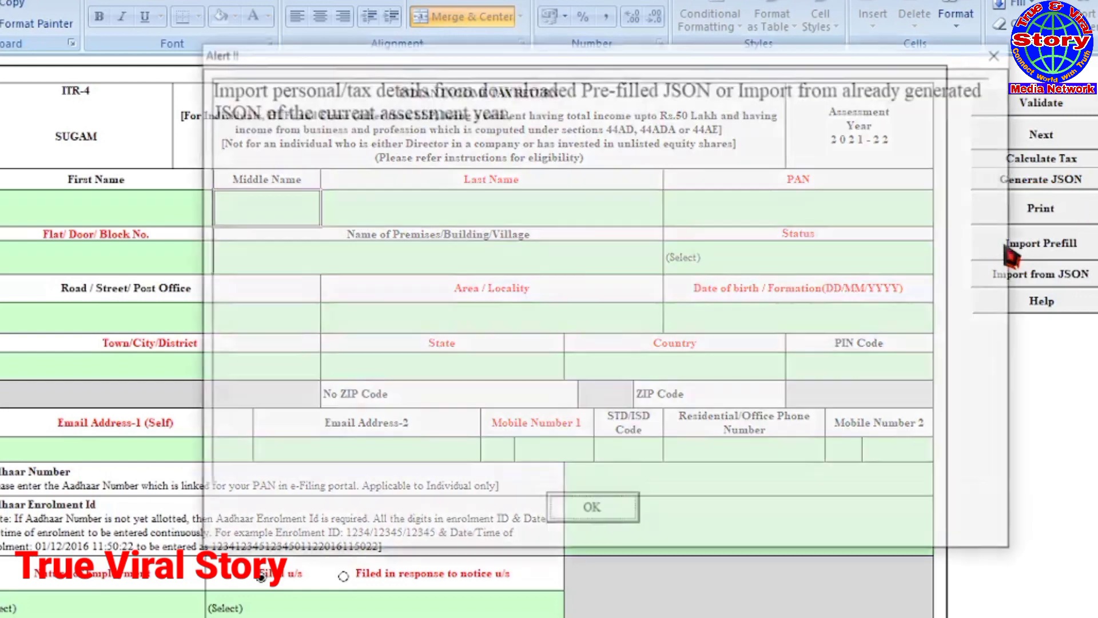
{"action": "left_click", "coordinate": [611, 511]}
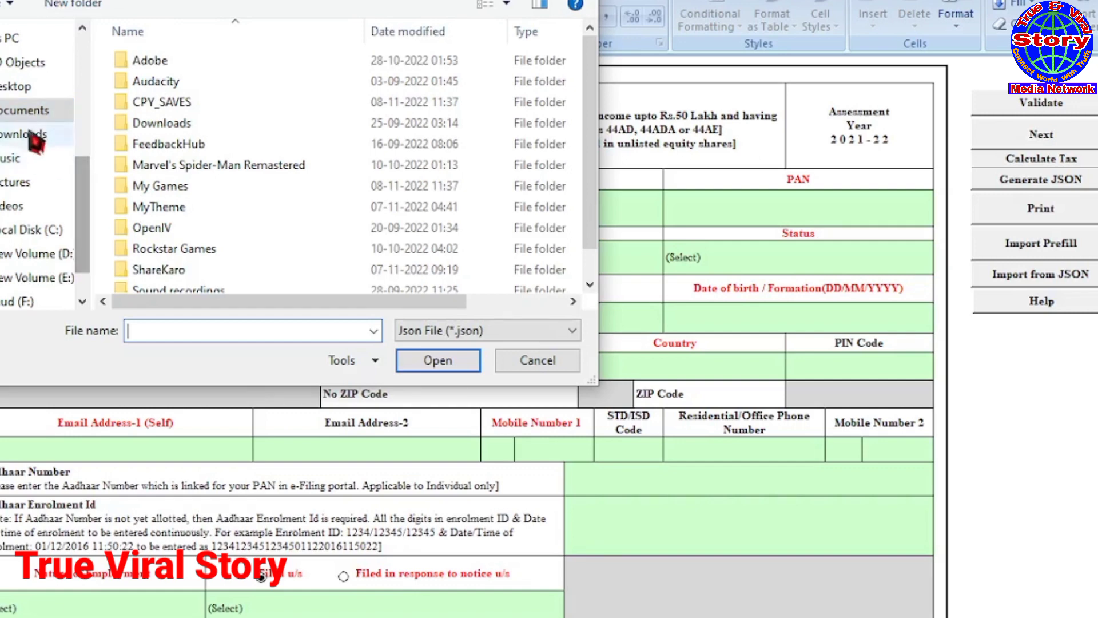
{"action": "left_click", "coordinate": [7, 88]}
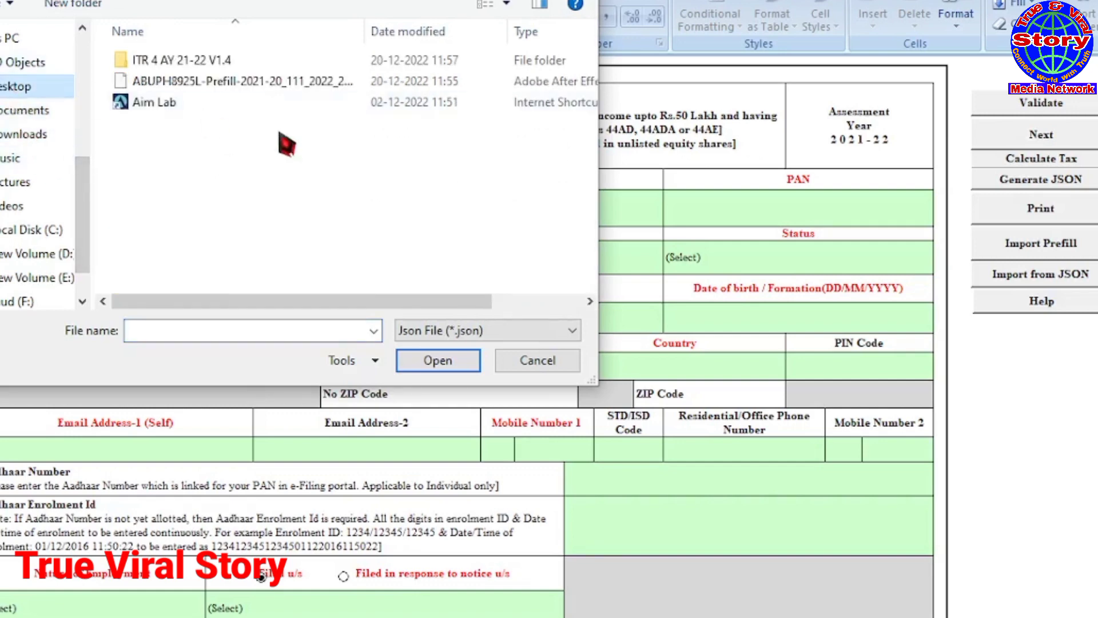
{"action": "left_click", "coordinate": [165, 83]}
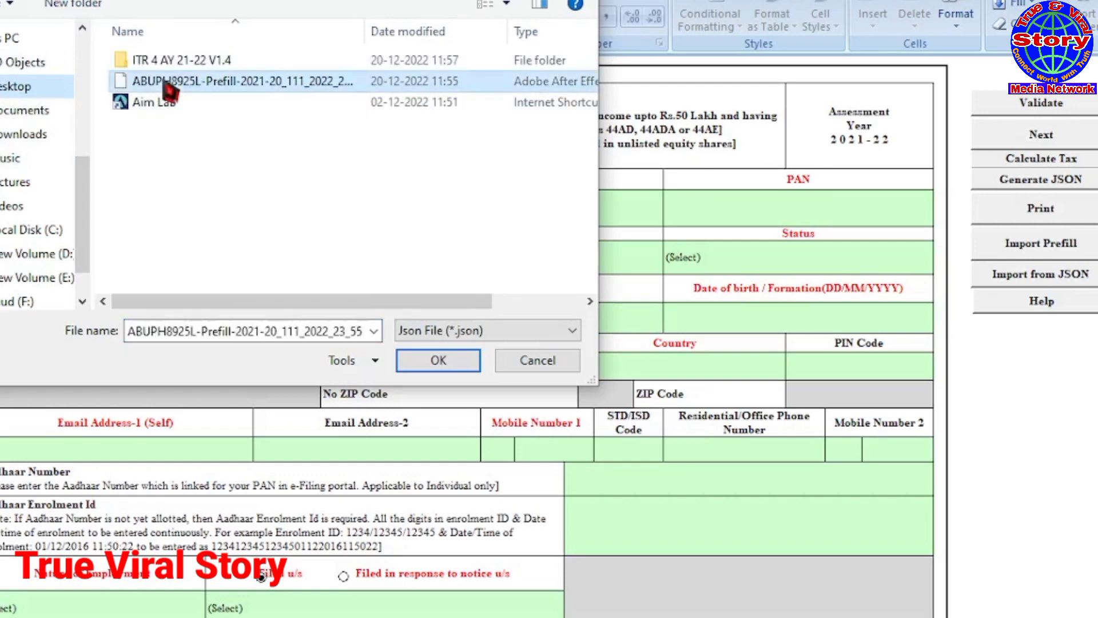
{"action": "left_click", "coordinate": [439, 360]}
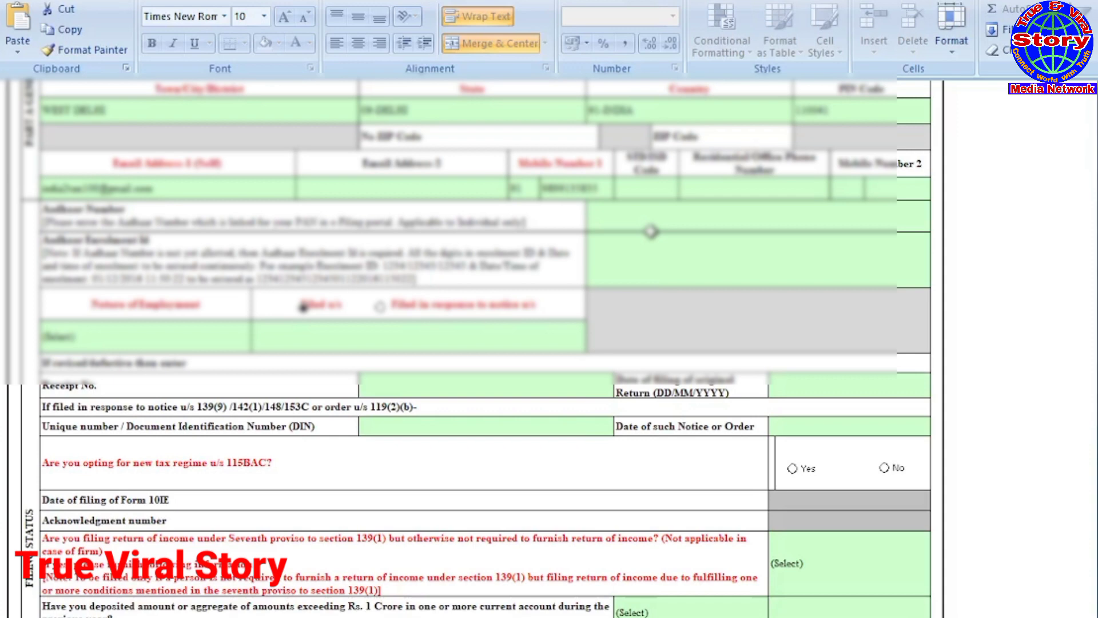
Step: Set Nature of Employment to Others
{"action": "scroll", "coordinate": [650, 231], "scroll_direction": "down", "scroll_amount": 1}
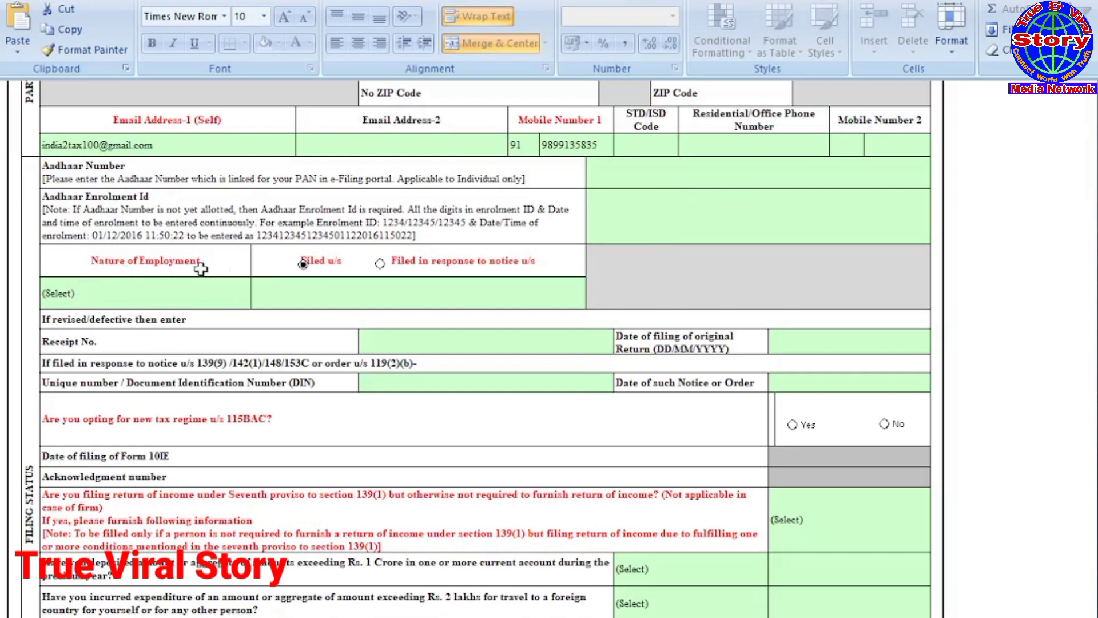
{"action": "left_click", "coordinate": [135, 307]}
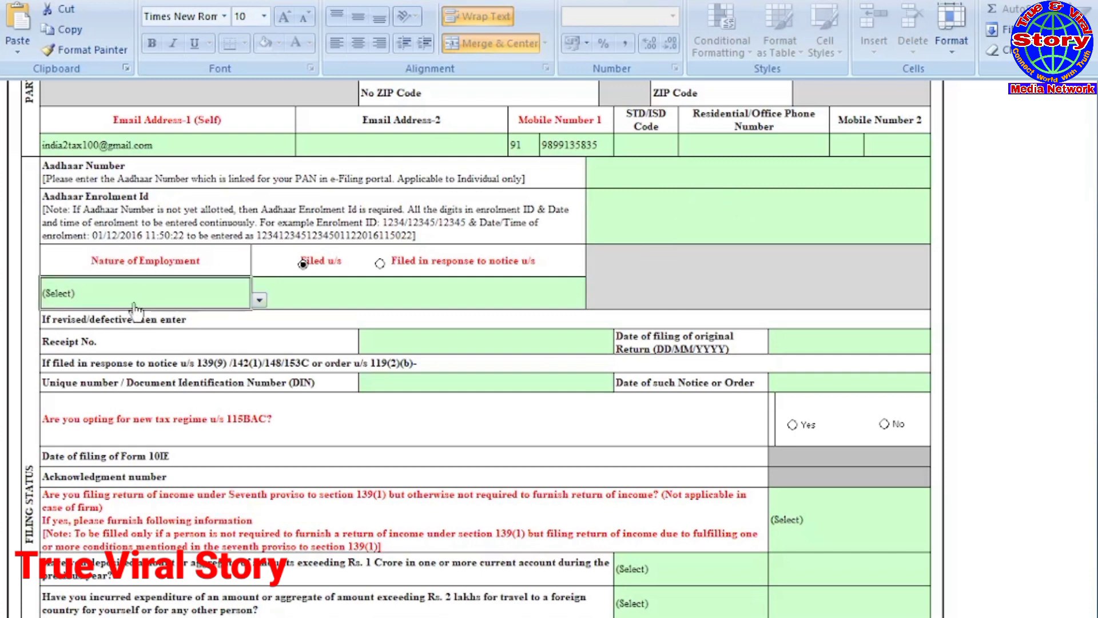
{"action": "left_click", "coordinate": [259, 300]}
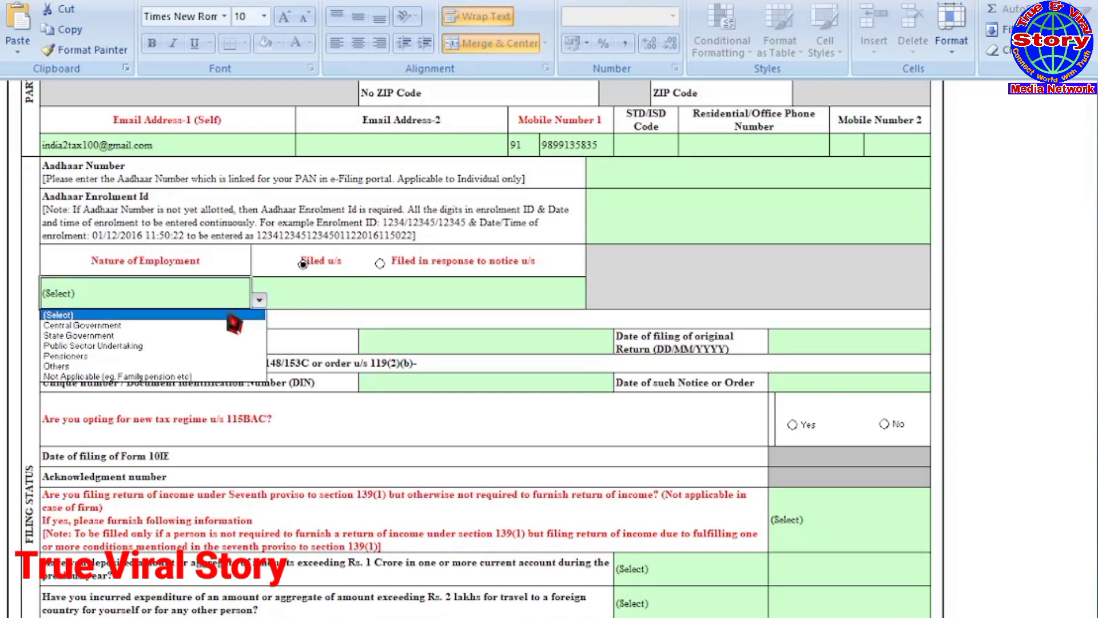
{"action": "left_click", "coordinate": [56, 366]}
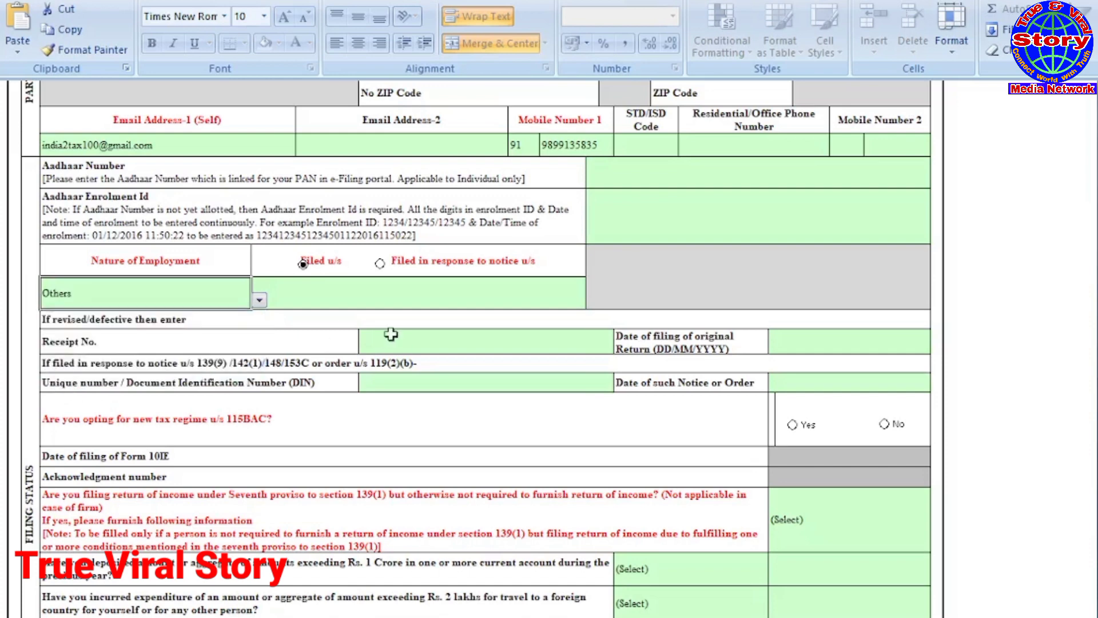
Step: Mark the return as filed under section 139(8A)-Updated Return
{"action": "left_click", "coordinate": [331, 269]}
{"action": "left_click", "coordinate": [298, 266]}
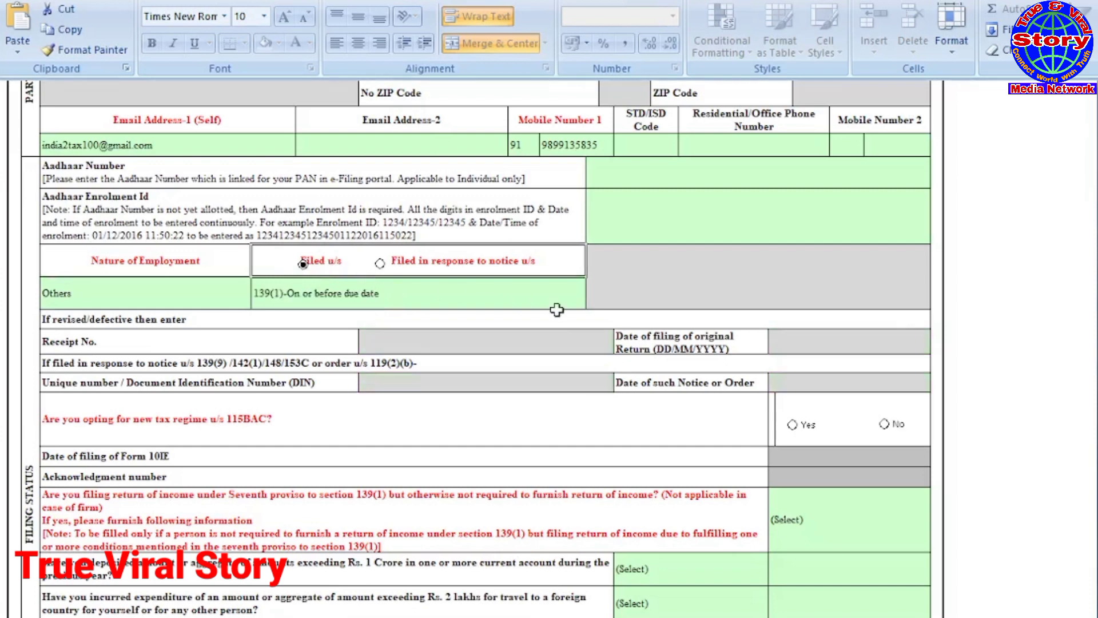
{"action": "left_click", "coordinate": [500, 306]}
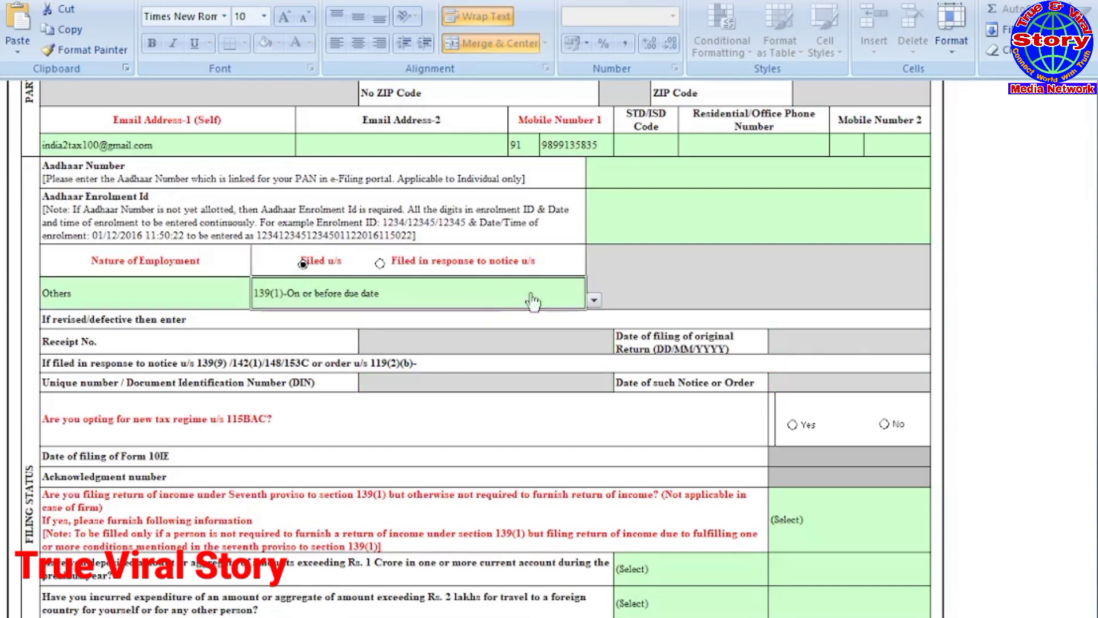
{"action": "left_click", "coordinate": [594, 300]}
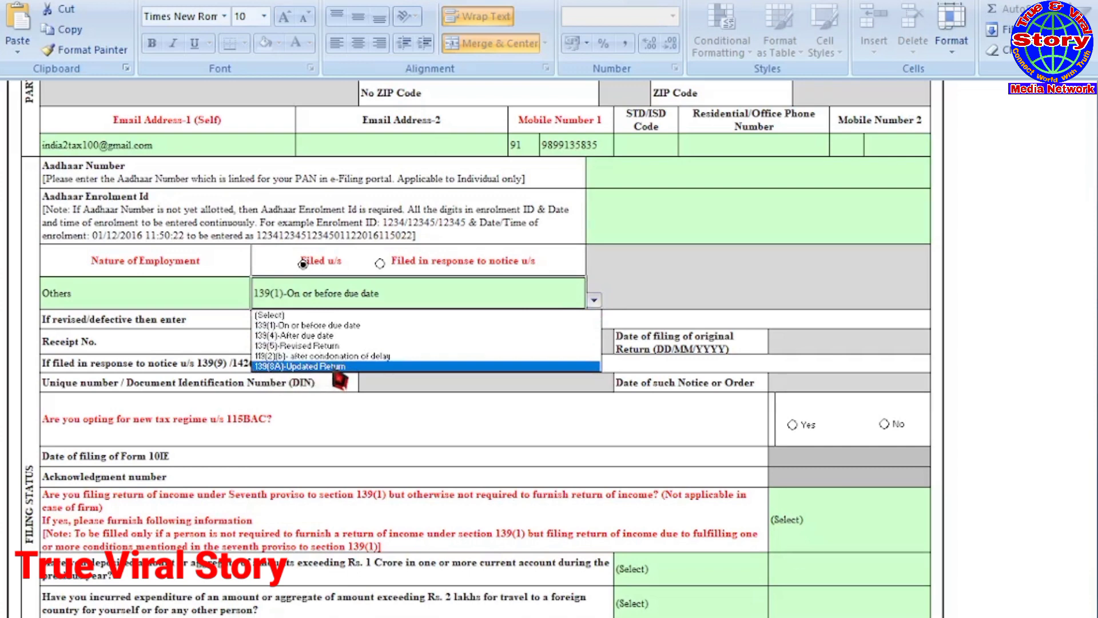
{"action": "key", "text": "Escape"}
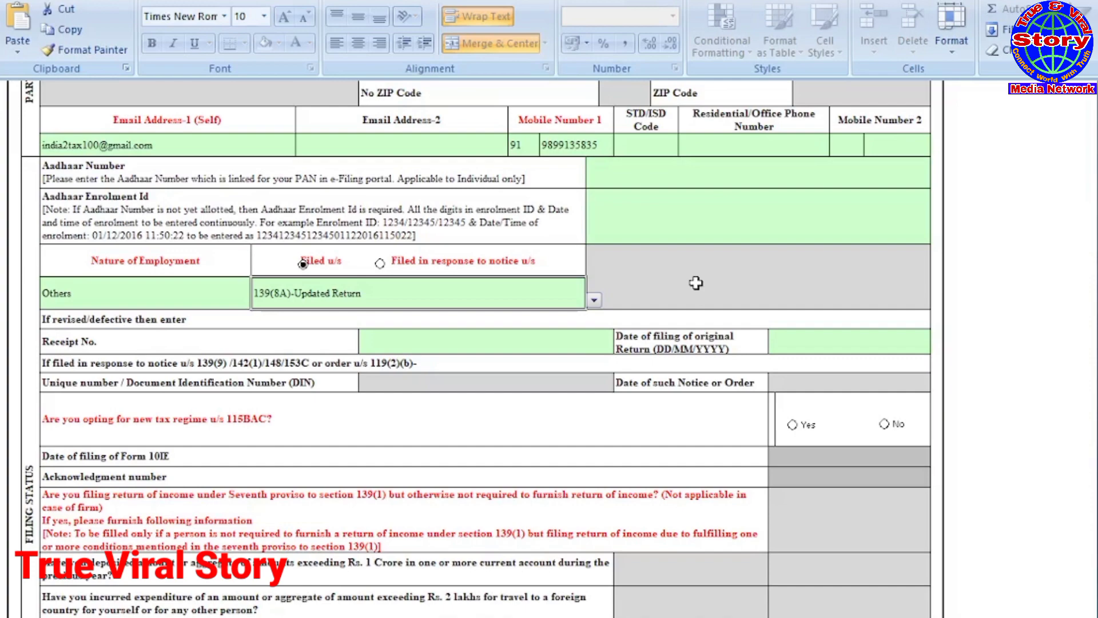
Step: Answer No to opting for the new tax regime u/s 115BAC and confirm the change
{"action": "scroll", "coordinate": [696, 283], "scroll_direction": "down", "scroll_amount": 1}
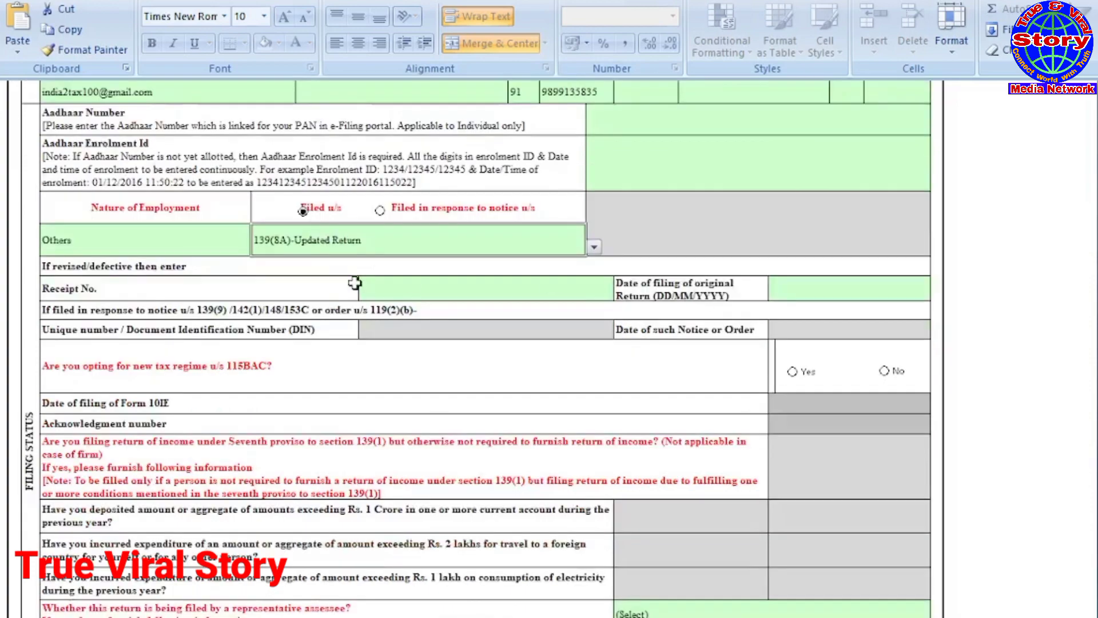
{"action": "scroll", "coordinate": [354, 283], "scroll_direction": "down", "scroll_amount": 1}
{"action": "scroll", "coordinate": [354, 284], "scroll_direction": "down", "scroll_amount": 1}
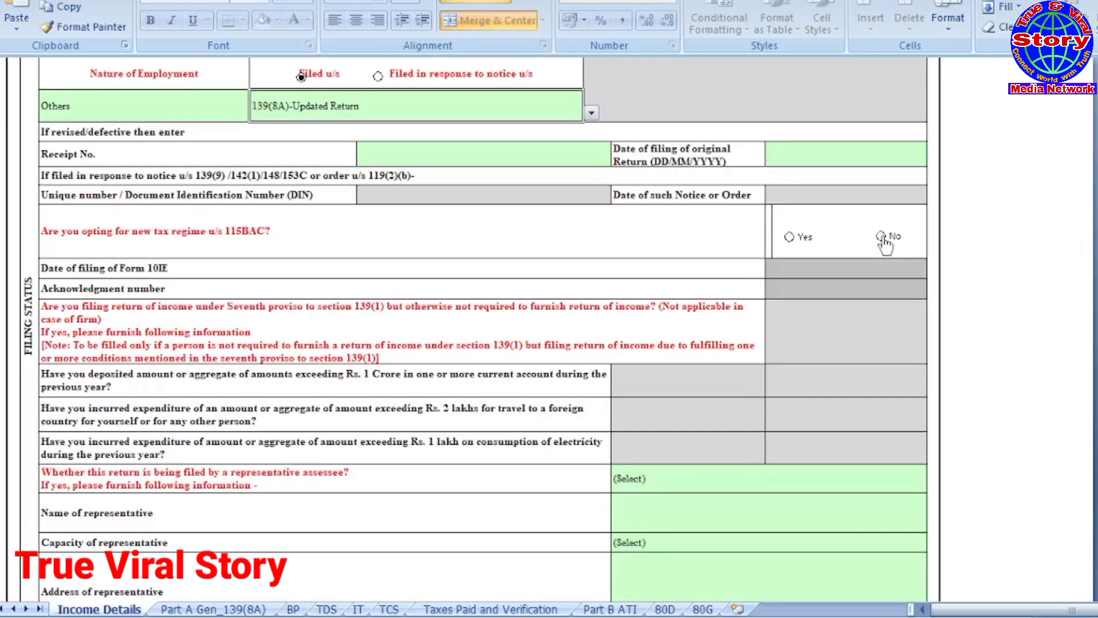
{"action": "left_click", "coordinate": [882, 236]}
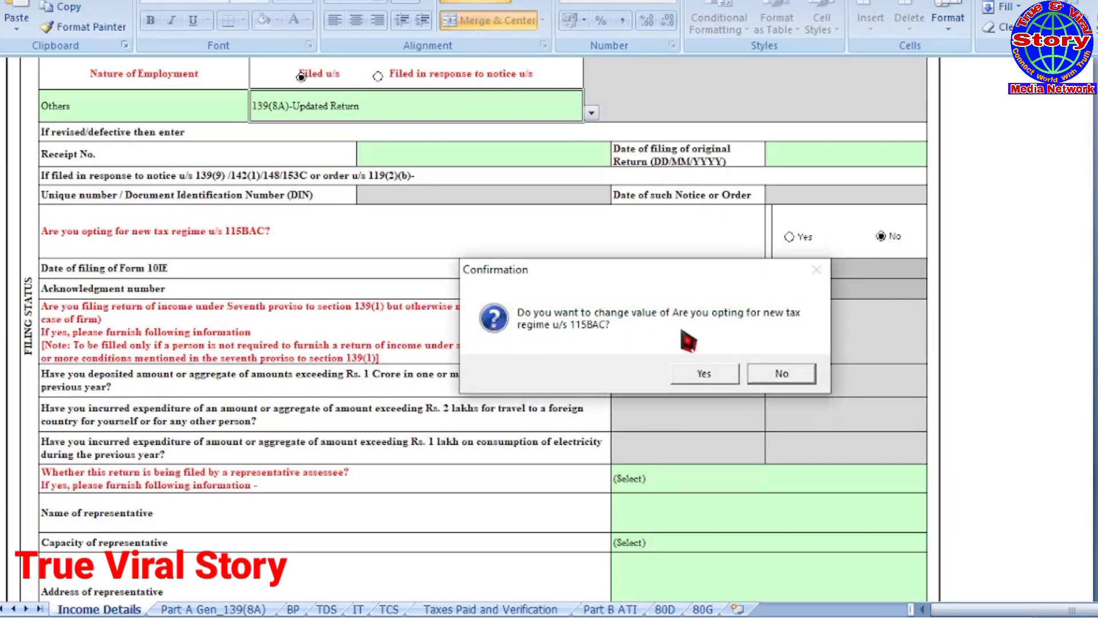
{"action": "left_click", "coordinate": [705, 375]}
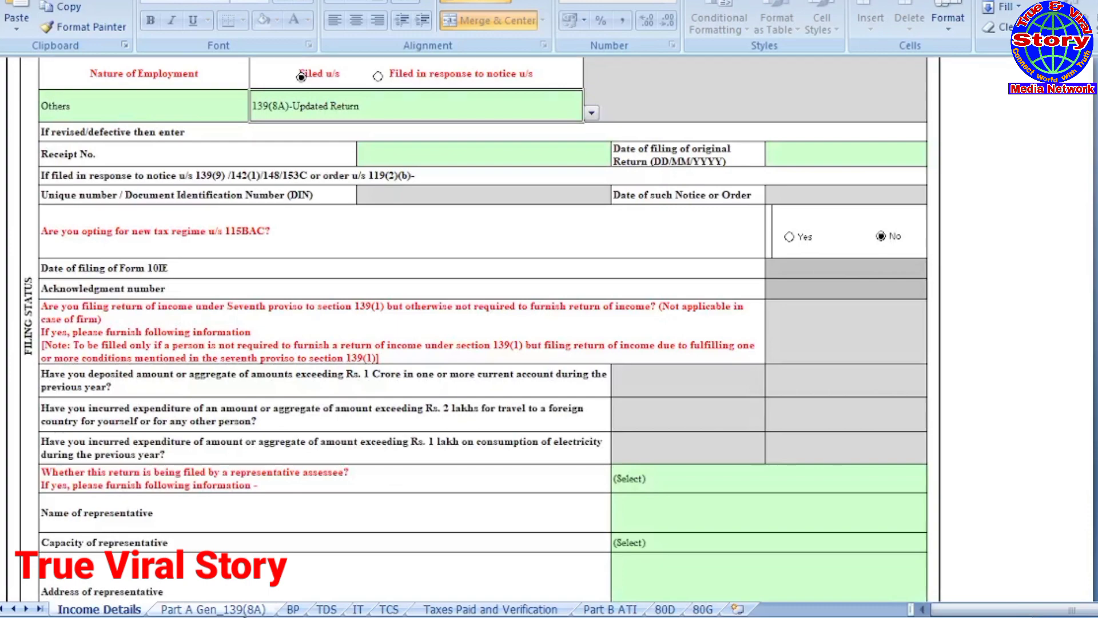
{"action": "scroll", "coordinate": [378, 439], "scroll_direction": "up", "scroll_amount": 5}
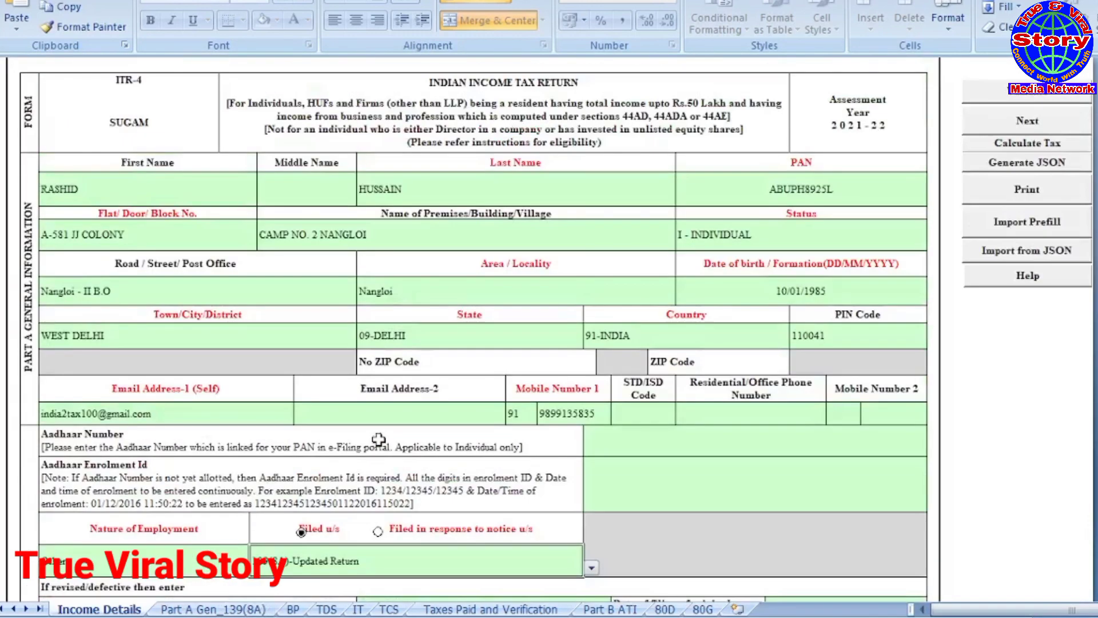
{"action": "scroll", "coordinate": [379, 440], "scroll_direction": "up", "scroll_amount": 1}
{"action": "scroll", "coordinate": [424, 256], "scroll_direction": "down", "scroll_amount": 2}
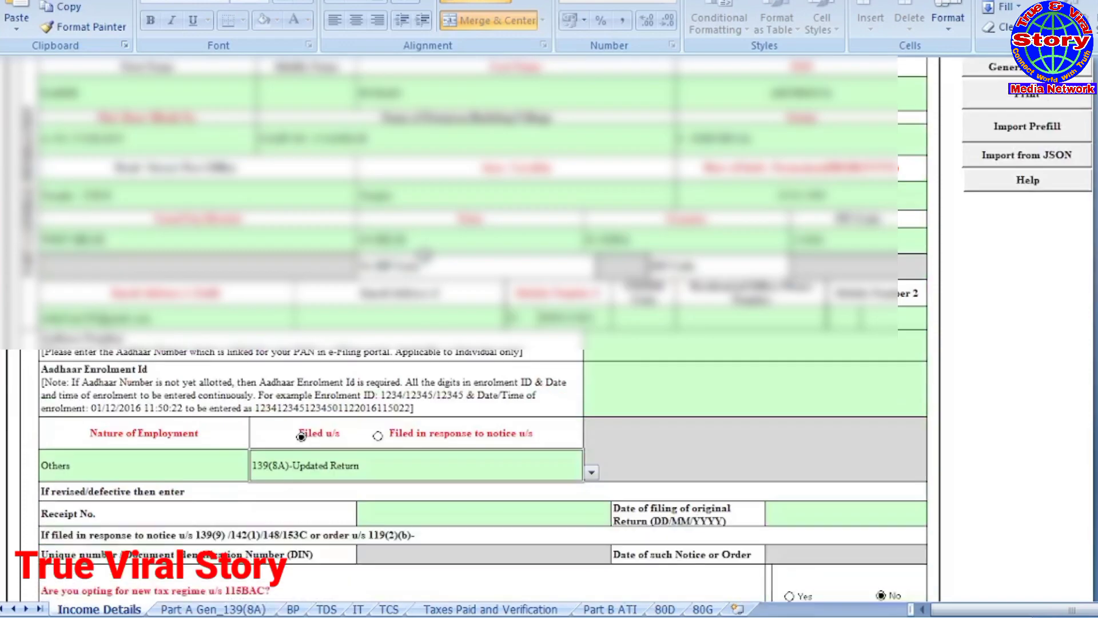
{"action": "scroll", "coordinate": [424, 315], "scroll_direction": "down", "scroll_amount": 10}
Step: On the Part A Gen_139(8A) sheet, answer No to the A5 previously-filed question
{"action": "left_click", "coordinate": [235, 610]}
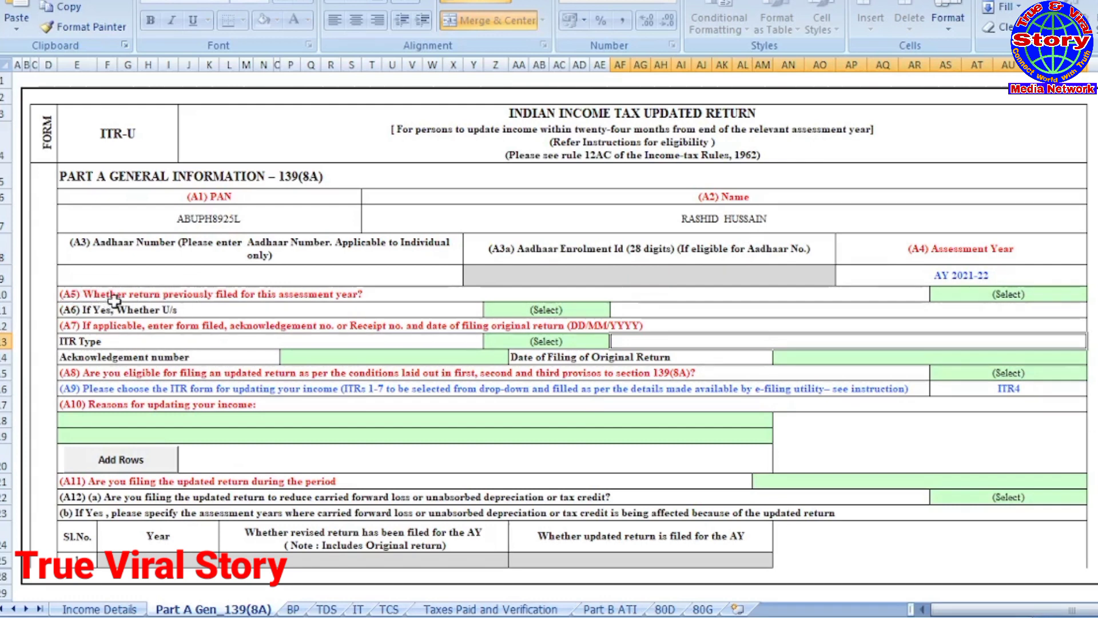
{"action": "left_click", "coordinate": [206, 296]}
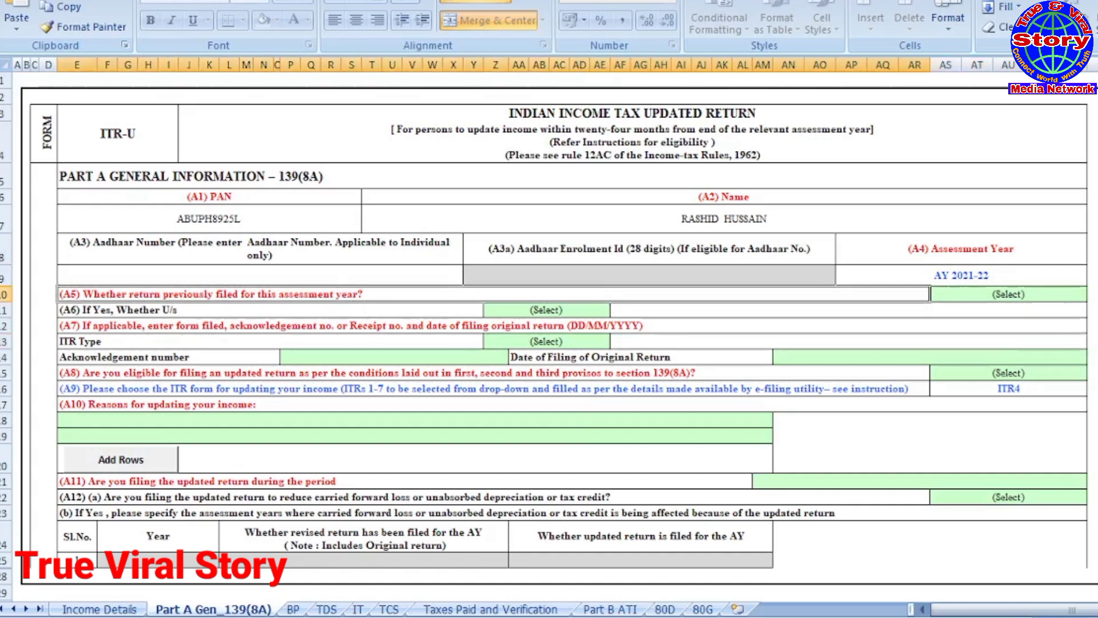
{"action": "left_click", "coordinate": [1042, 297]}
{"action": "left_click", "coordinate": [1093, 295]}
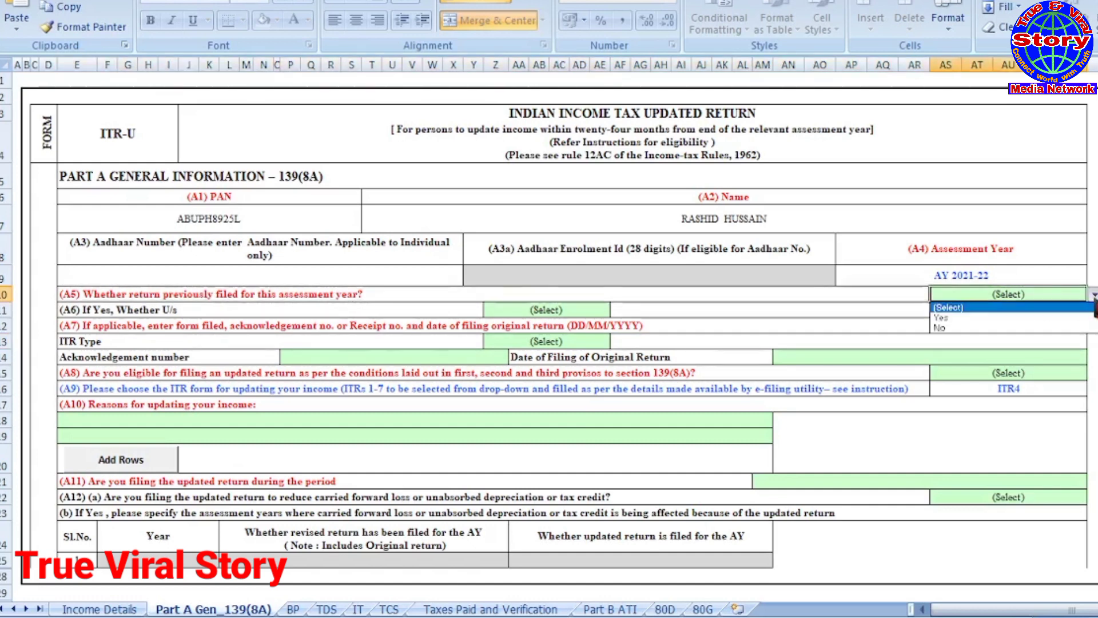
{"action": "left_click", "coordinate": [966, 326]}
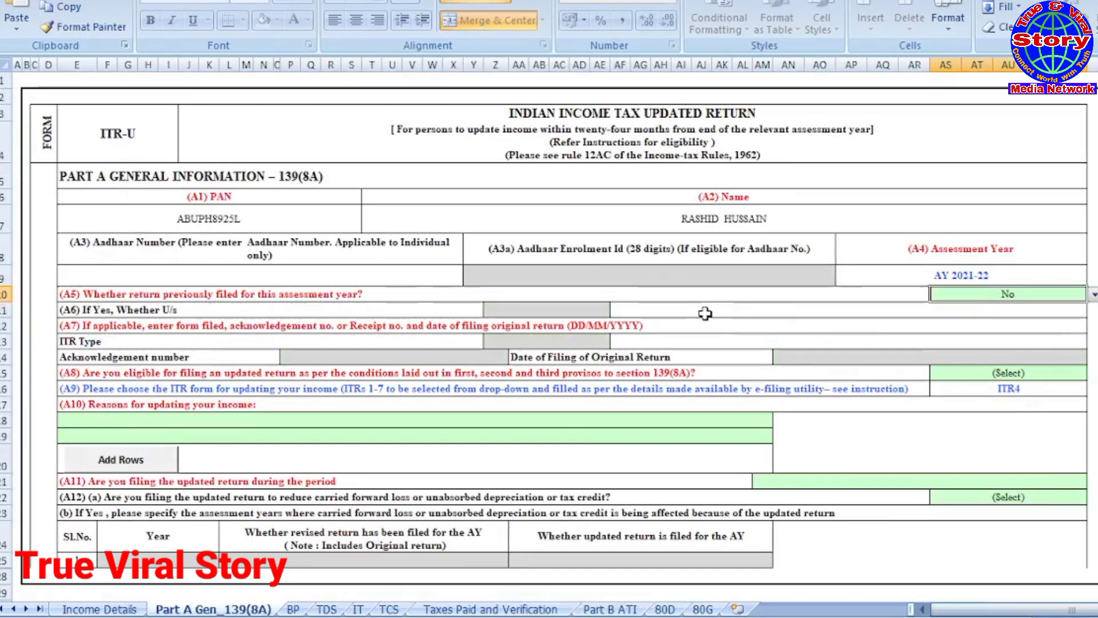
Step: Answer Yes to the A8 eligibility question
{"action": "scroll", "coordinate": [705, 313], "scroll_direction": "down", "scroll_amount": 1}
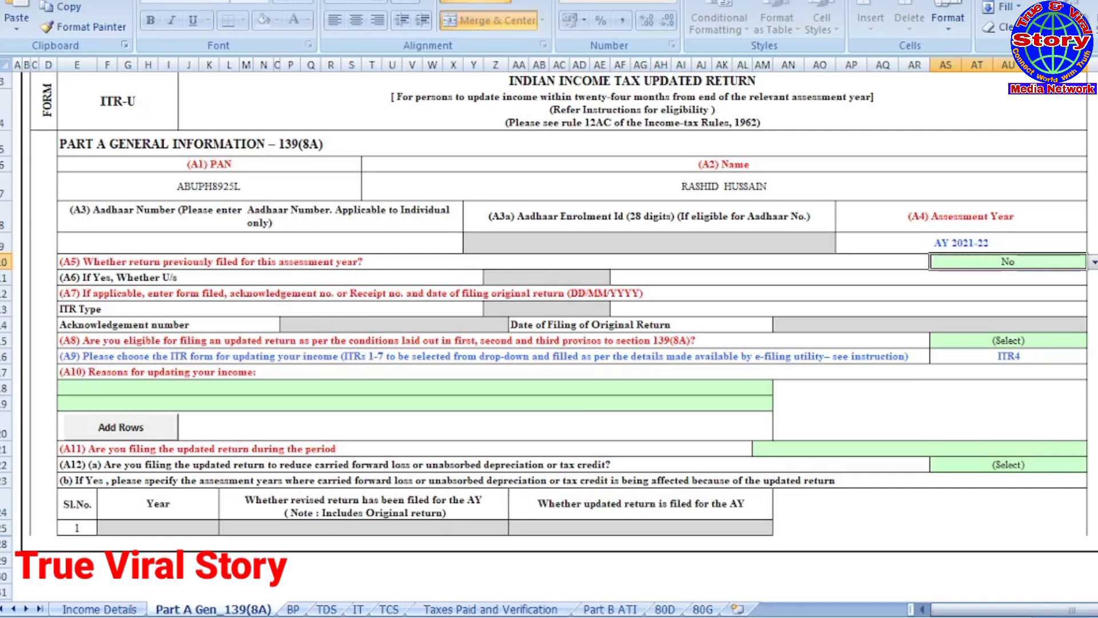
{"action": "left_click", "coordinate": [1011, 345]}
{"action": "left_click", "coordinate": [1093, 340]}
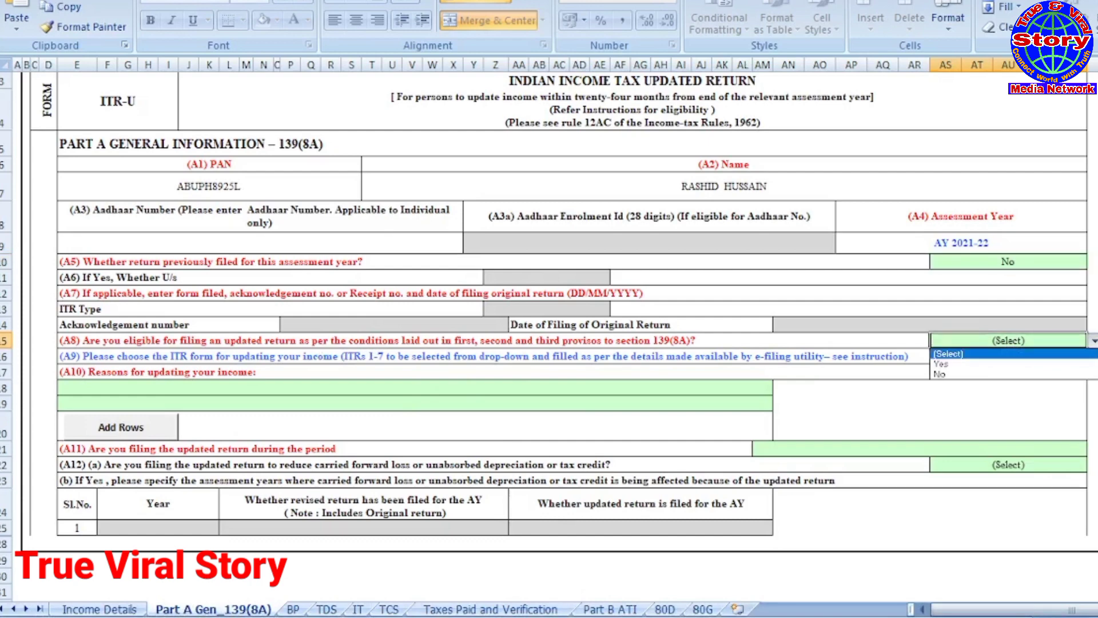
{"action": "left_click", "coordinate": [958, 366]}
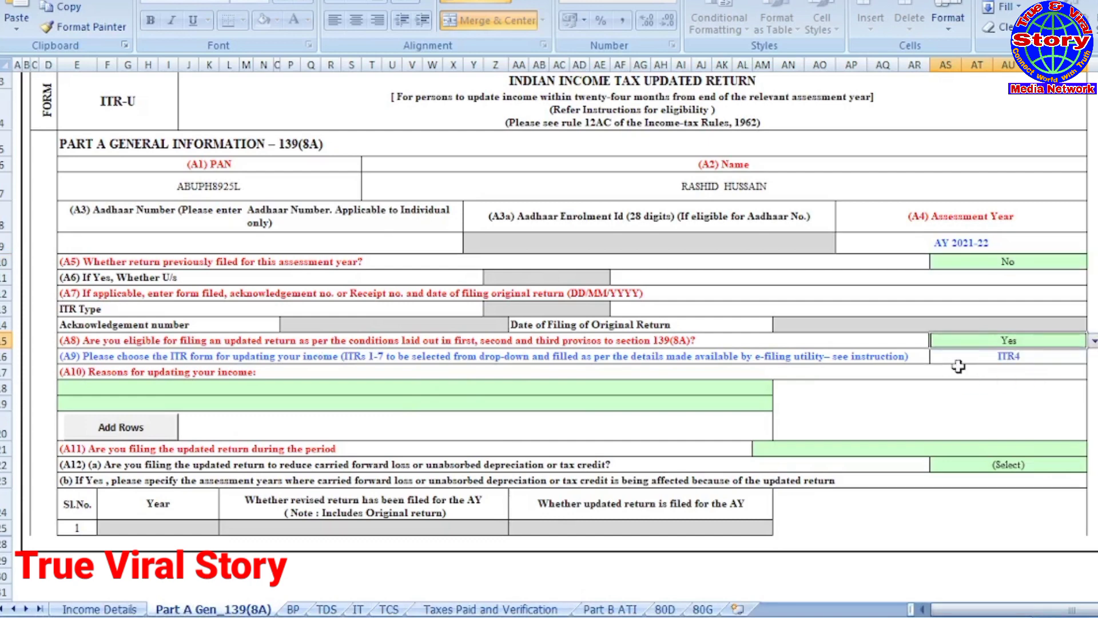
Step: Set the A11 filing period to 'Up to 12 months'
{"action": "scroll", "coordinate": [501, 326], "scroll_direction": "down", "scroll_amount": 2}
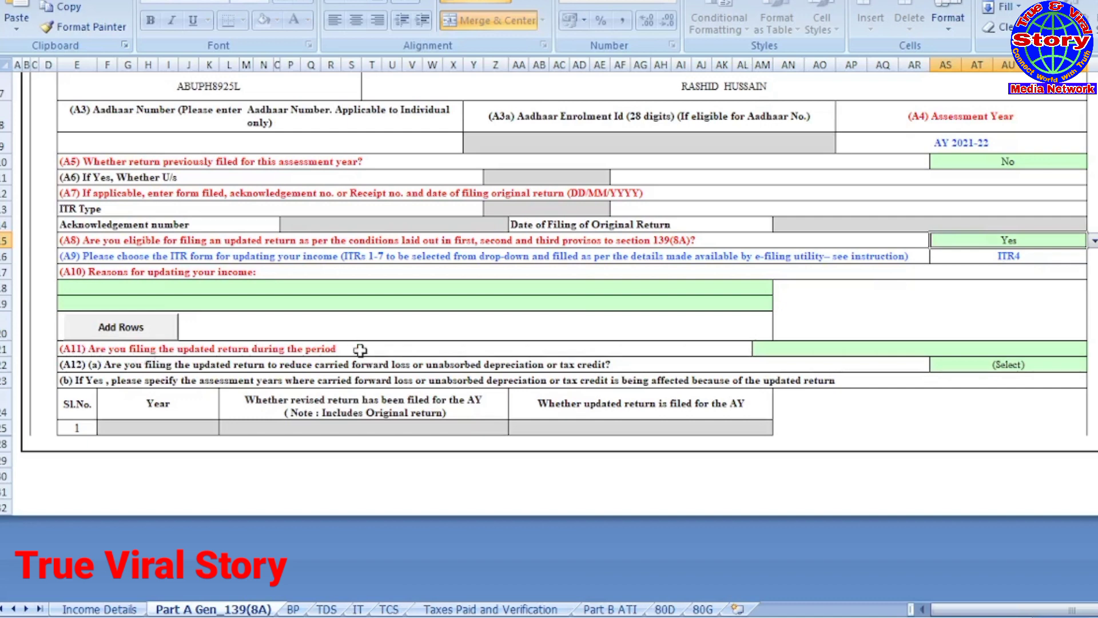
{"action": "left_click", "coordinate": [829, 349]}
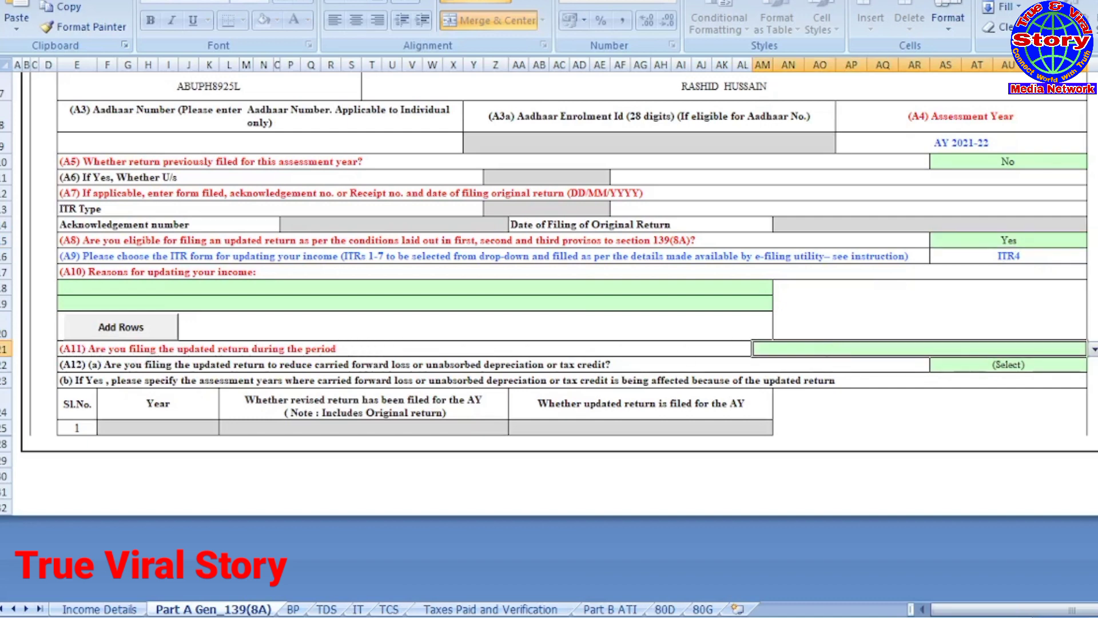
{"action": "left_click", "coordinate": [1093, 351]}
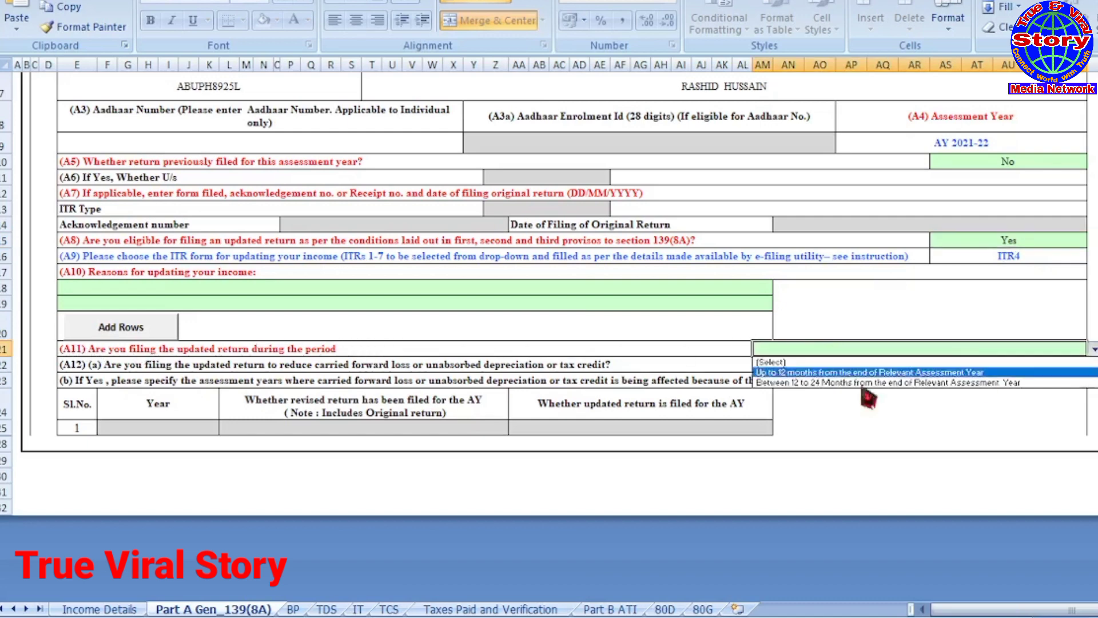
{"action": "left_click", "coordinate": [792, 373]}
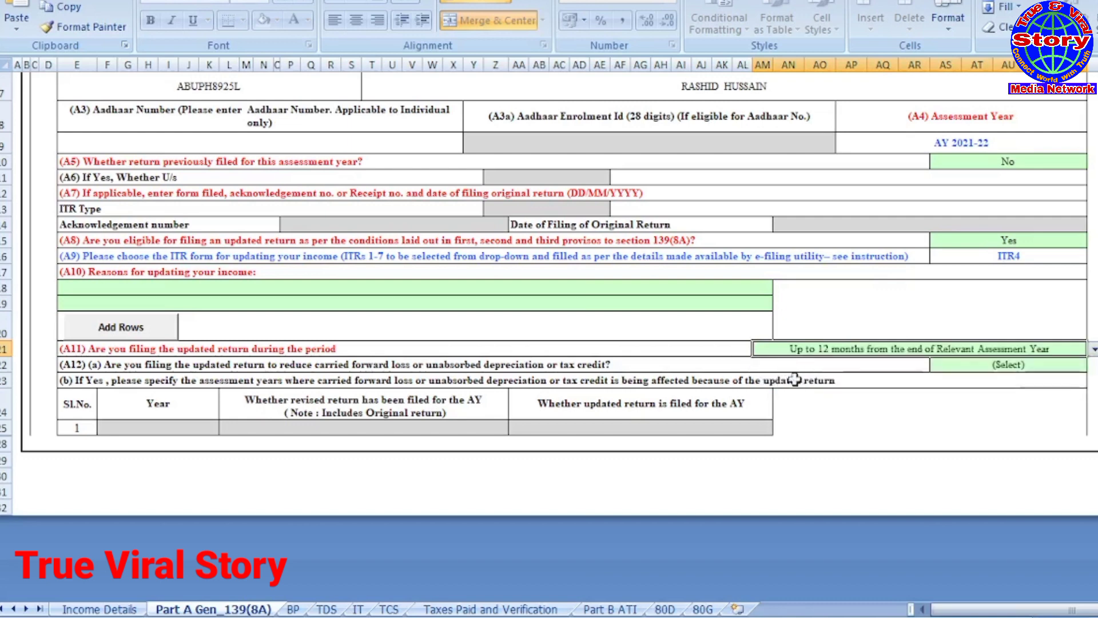
{"action": "left_click", "coordinate": [821, 420]}
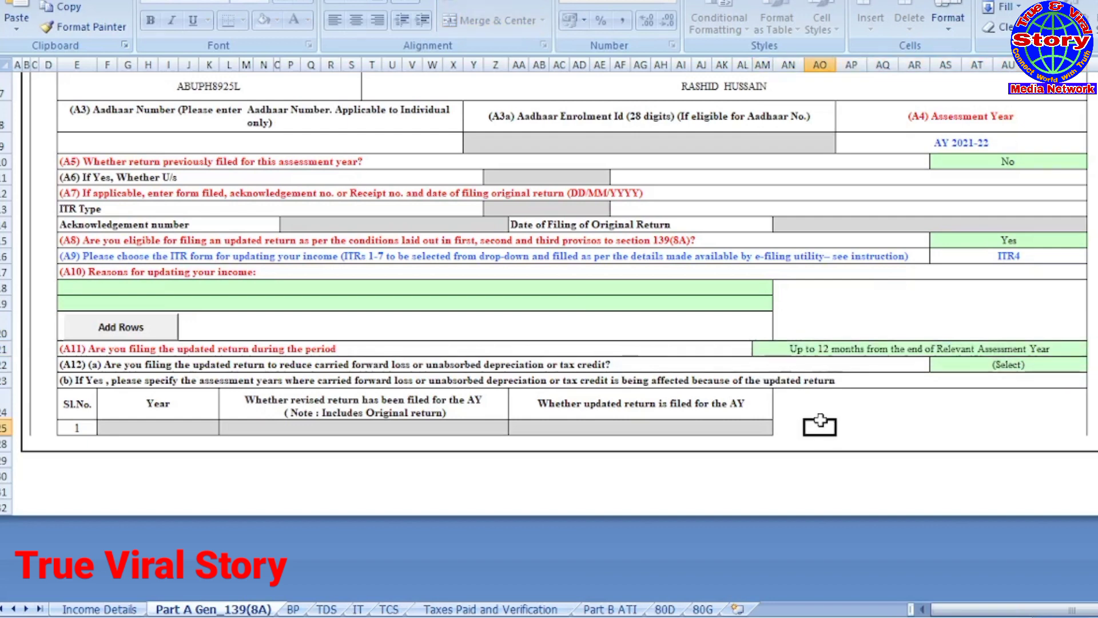
{"action": "scroll", "coordinate": [821, 423], "scroll_direction": "up", "scroll_amount": 2}
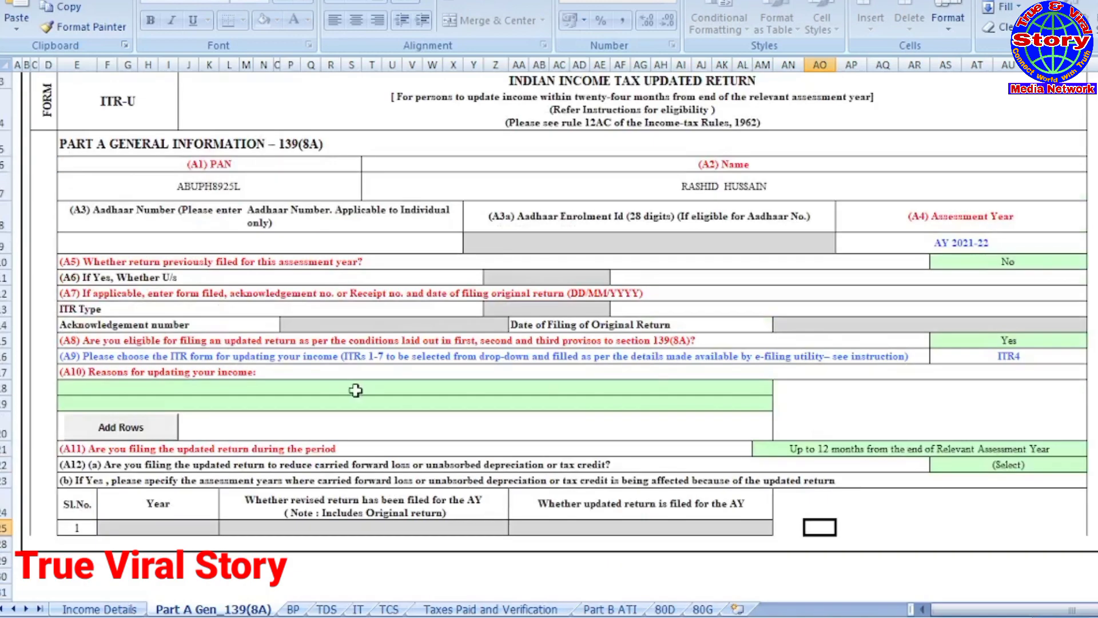
{"action": "scroll", "coordinate": [785, 371], "scroll_direction": "up", "scroll_amount": 1}
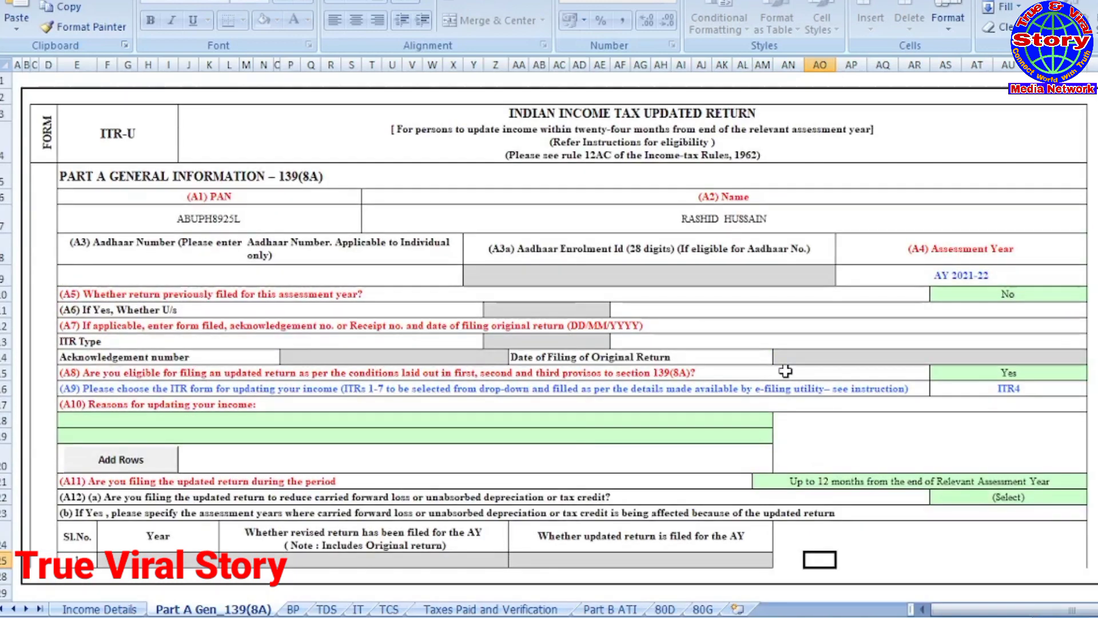
{"action": "left_click_drag", "start_coordinate": [938, 609], "coordinate": [1038, 615]}
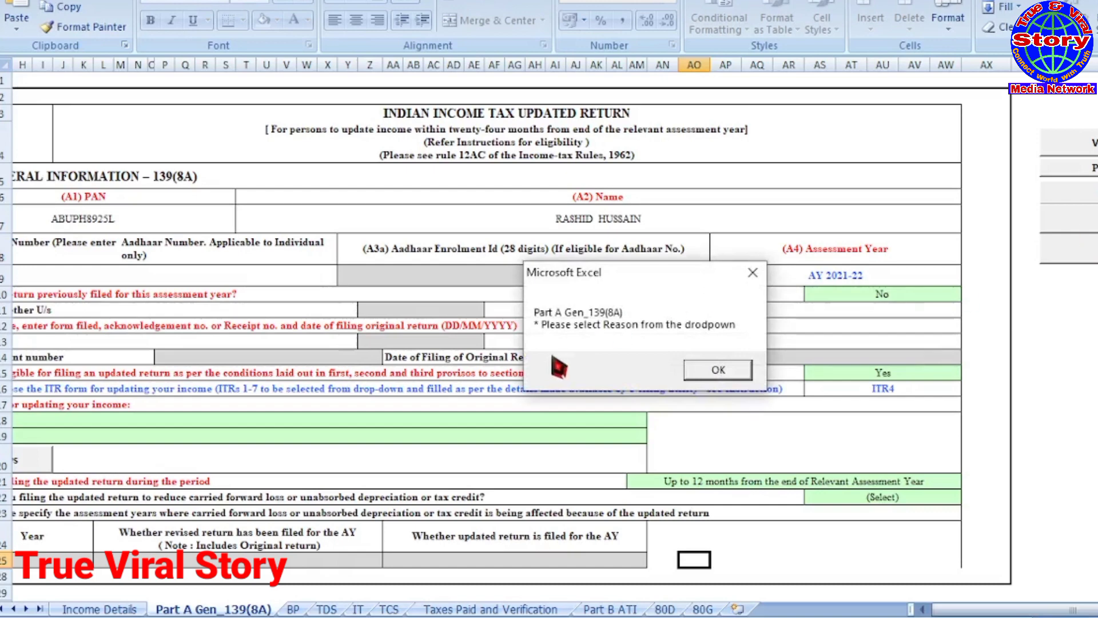
Step: Dismiss the missing-reason warning and leave the A12 answer unchanged
{"action": "left_click", "coordinate": [729, 371]}
{"action": "scroll", "coordinate": [727, 369], "scroll_direction": "down", "scroll_amount": 3}
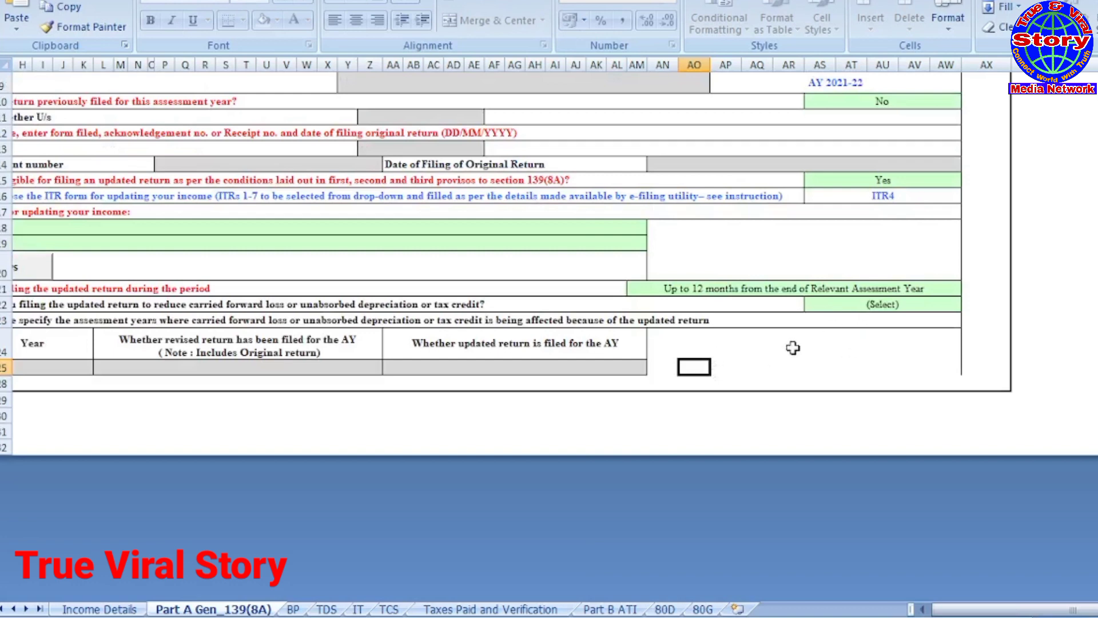
{"action": "left_click", "coordinate": [887, 308]}
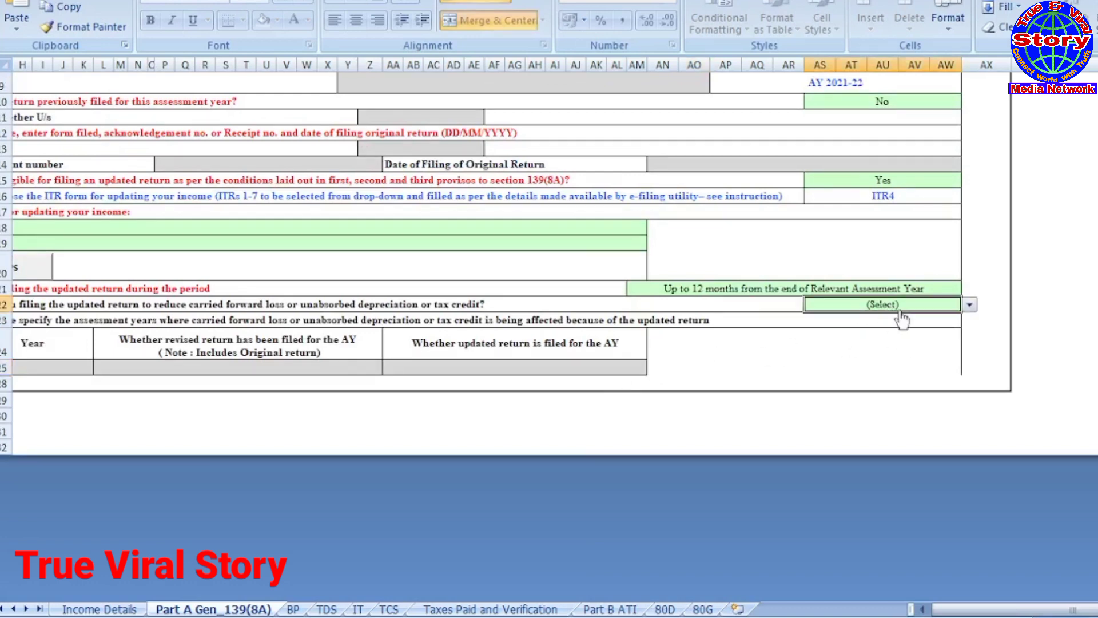
{"action": "left_click", "coordinate": [969, 305]}
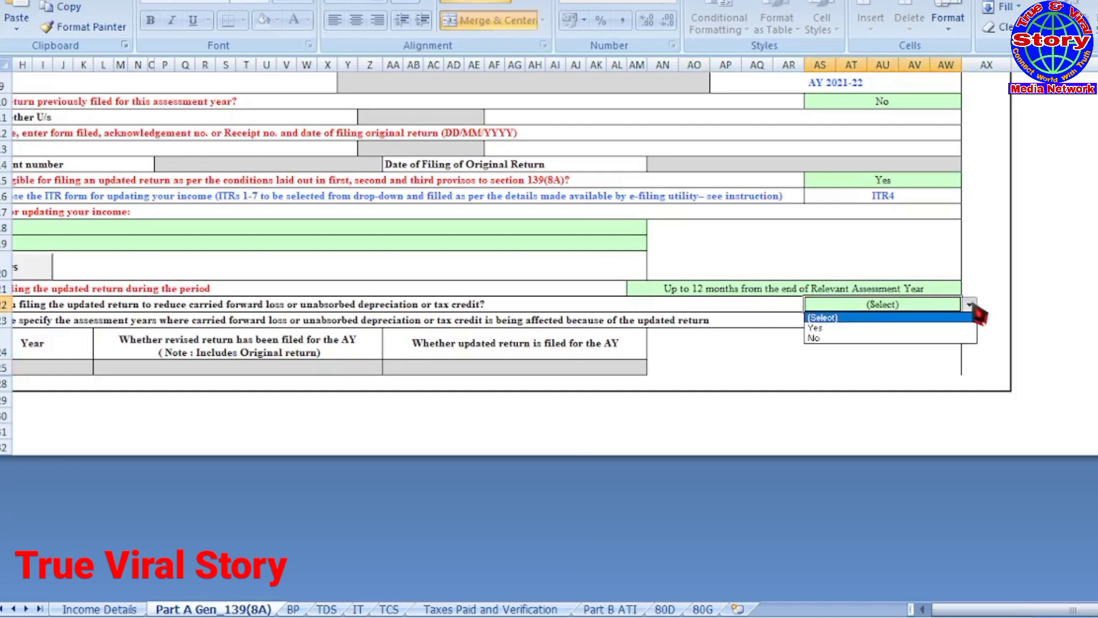
{"action": "left_click", "coordinate": [971, 305]}
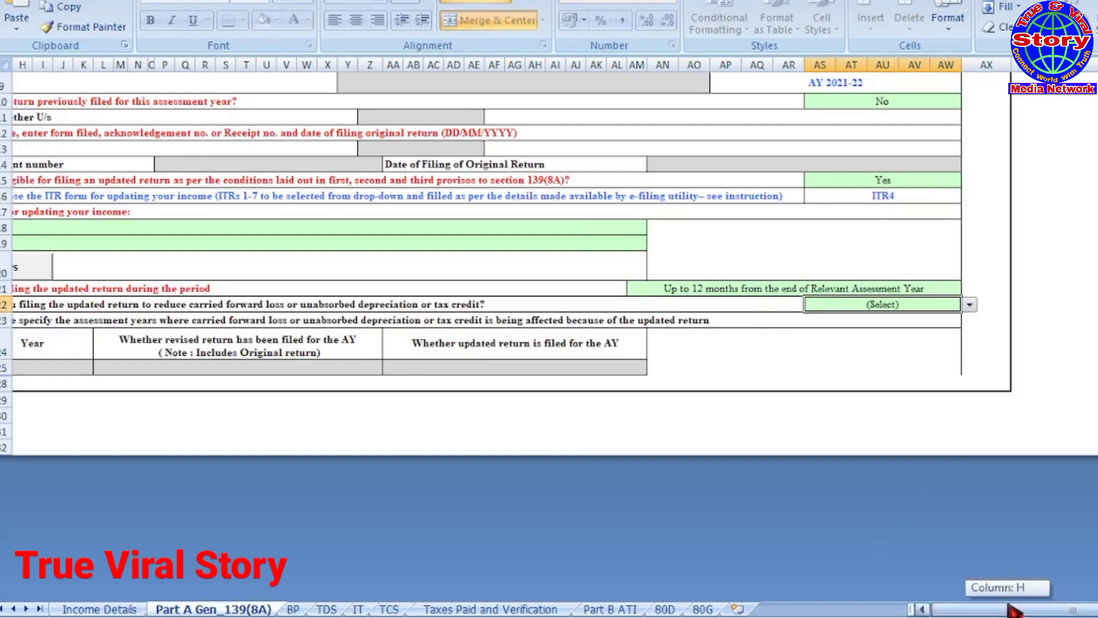
{"action": "left_click_drag", "start_coordinate": [1009, 607], "coordinate": [979, 607]}
Step: Choose 'Return previously not filed' as the A10 reason for updating income
{"action": "scroll", "coordinate": [731, 468], "scroll_direction": "up", "scroll_amount": 1}
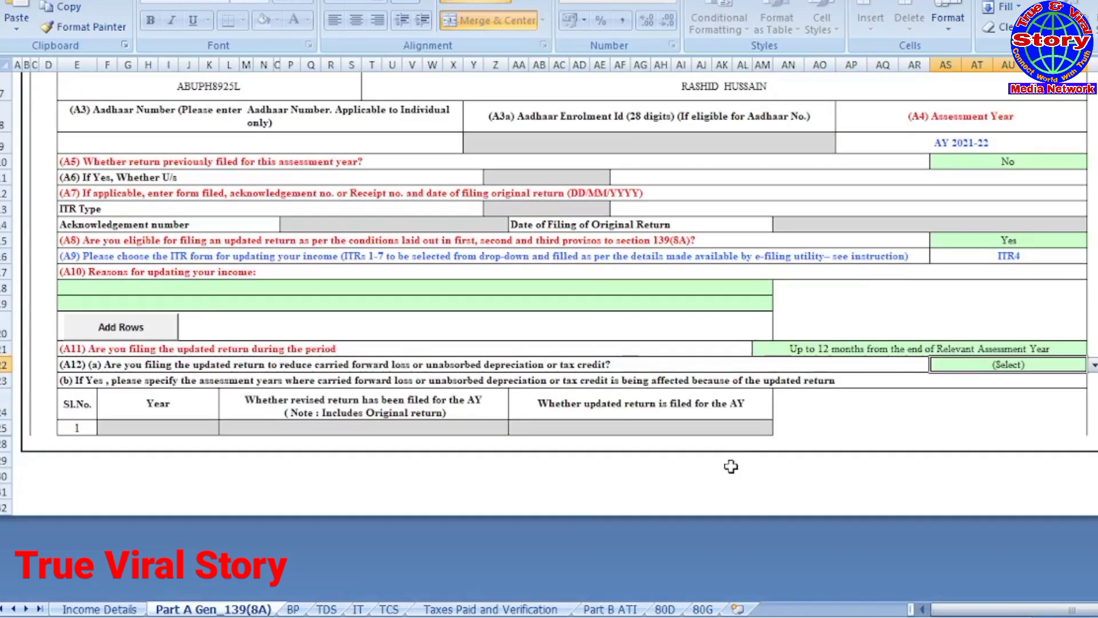
{"action": "scroll", "coordinate": [731, 468], "scroll_direction": "up", "scroll_amount": 2}
{"action": "scroll", "coordinate": [729, 466], "scroll_direction": "up", "scroll_amount": 1}
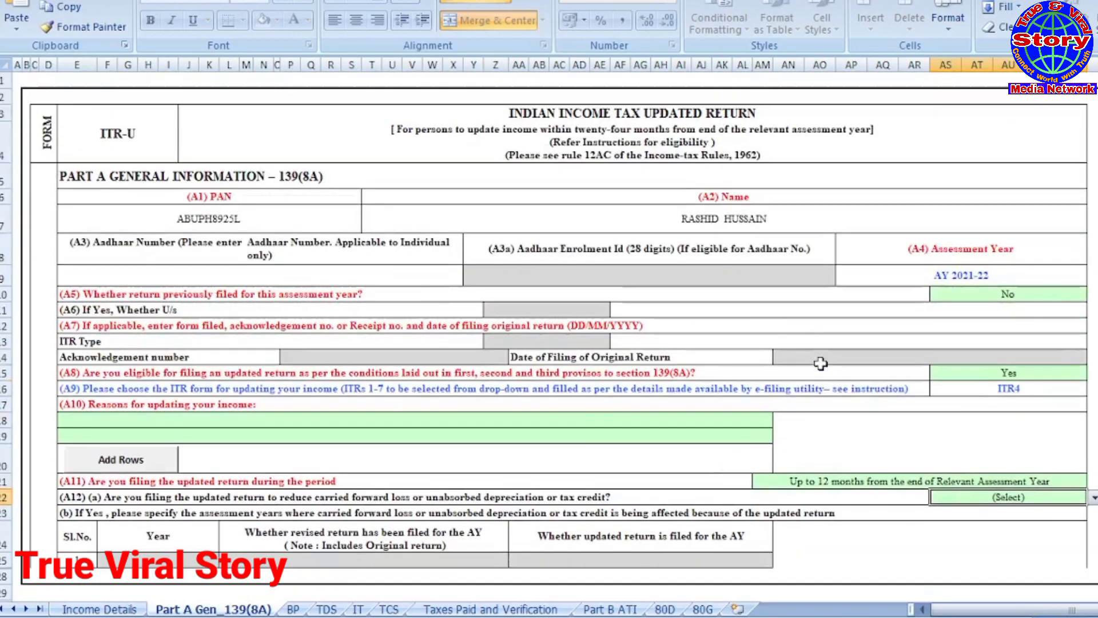
{"action": "left_click", "coordinate": [208, 420]}
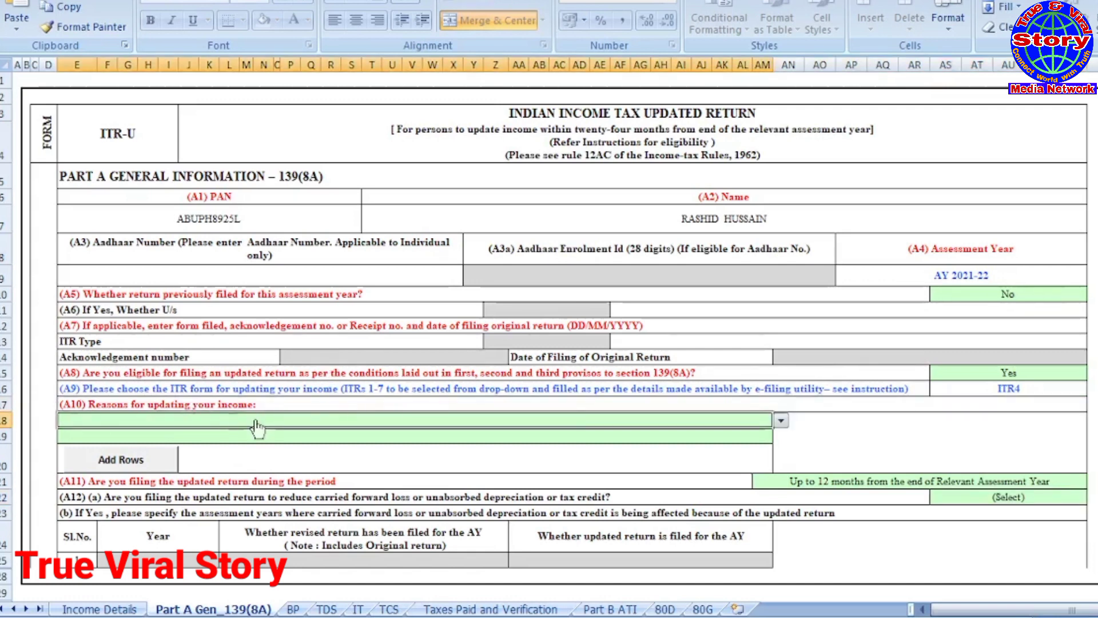
{"action": "left_click", "coordinate": [781, 421]}
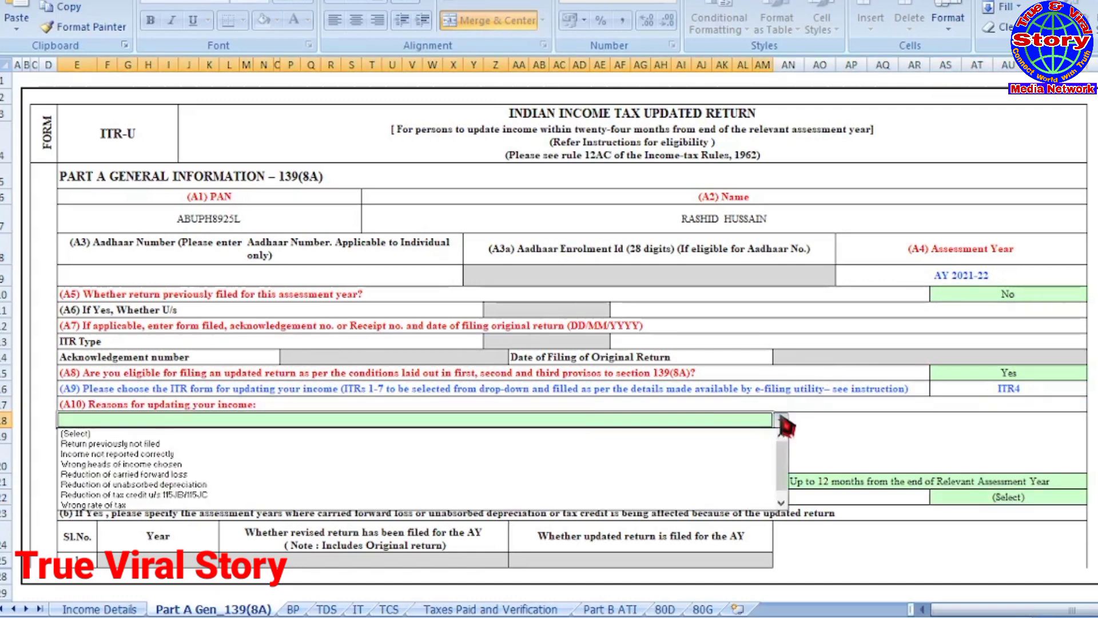
{"action": "left_click", "coordinate": [103, 445]}
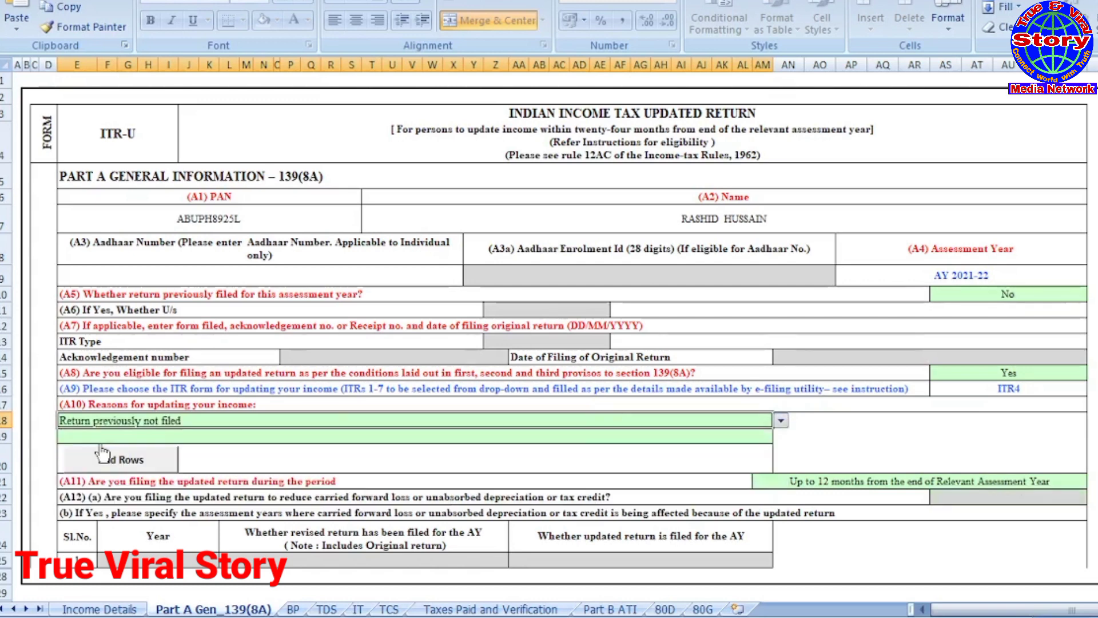
{"action": "left_click", "coordinate": [836, 445]}
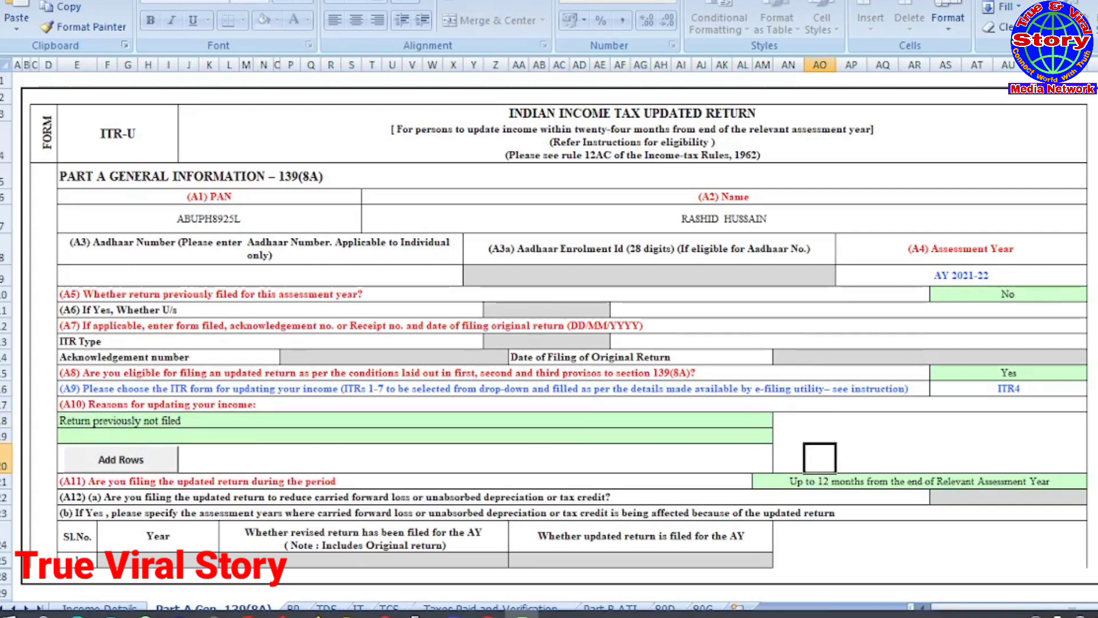
{"action": "left_click_drag", "start_coordinate": [953, 610], "coordinate": [962, 610]}
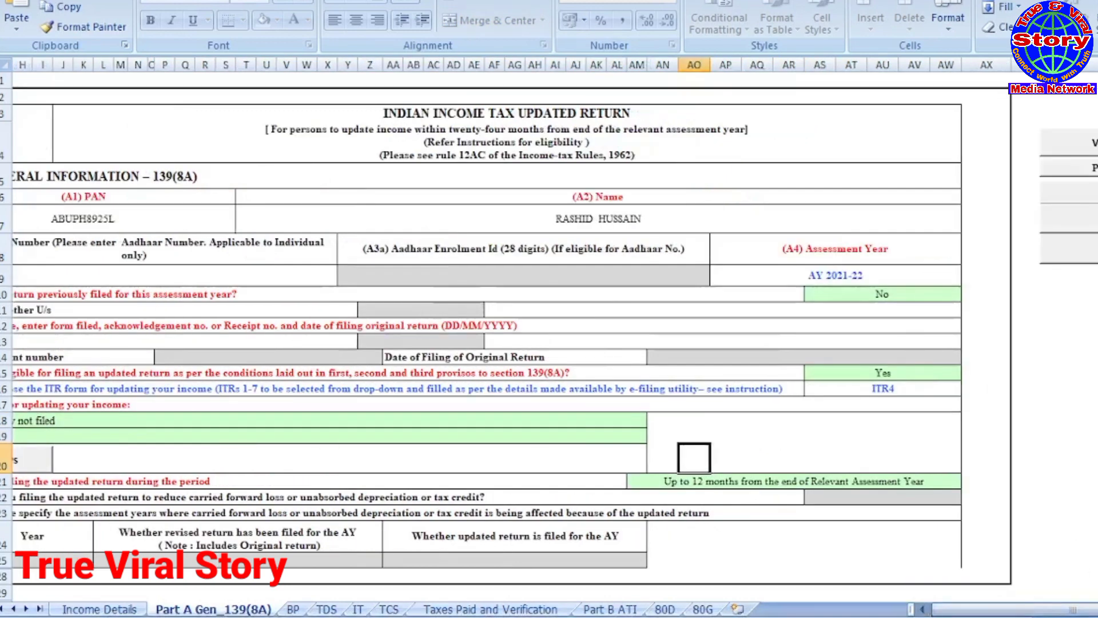
Step: Validate the Part A Gen_139(8A) sheet as OK and move to the BP sheet
{"action": "left_click", "coordinate": [1092, 143]}
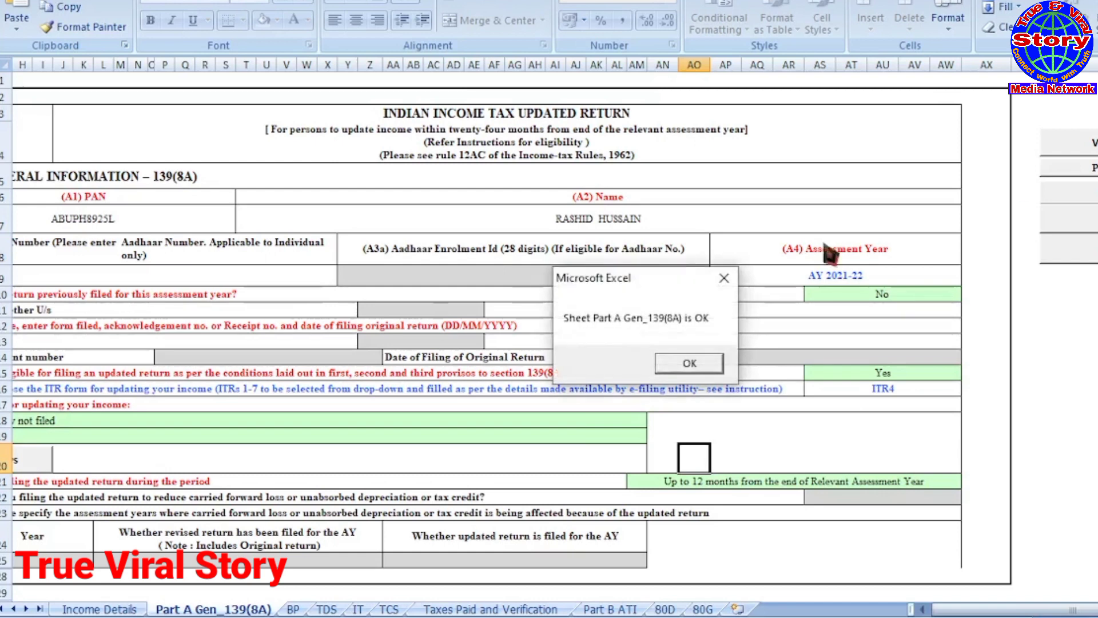
{"action": "left_click", "coordinate": [689, 363]}
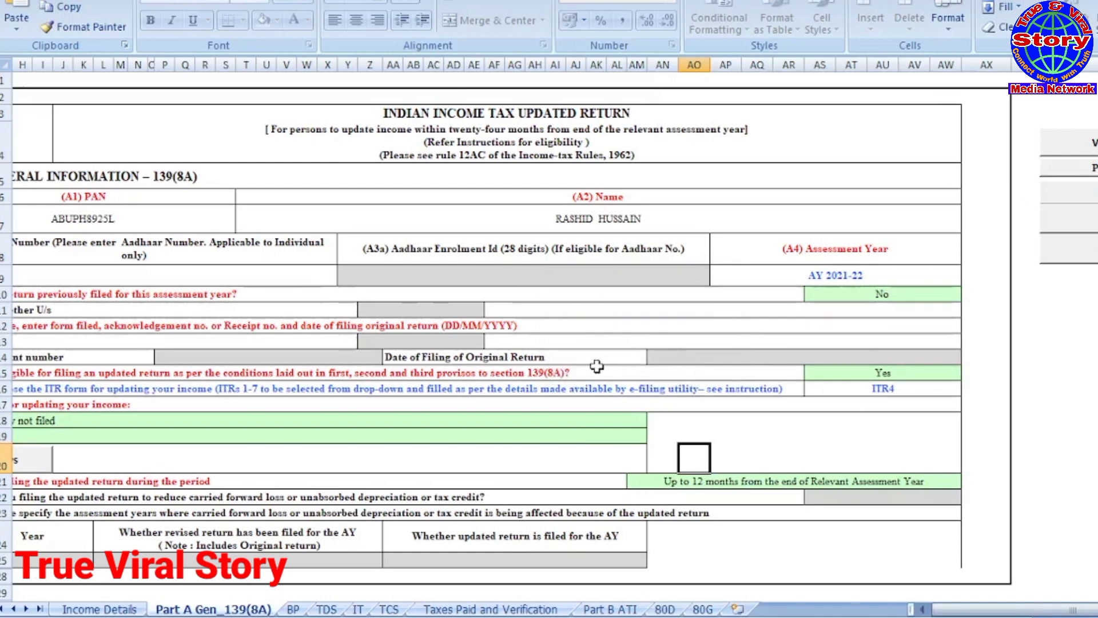
{"action": "scroll", "coordinate": [596, 367], "scroll_direction": "down", "scroll_amount": 1}
{"action": "scroll", "coordinate": [596, 367], "scroll_direction": "up", "scroll_amount": 1}
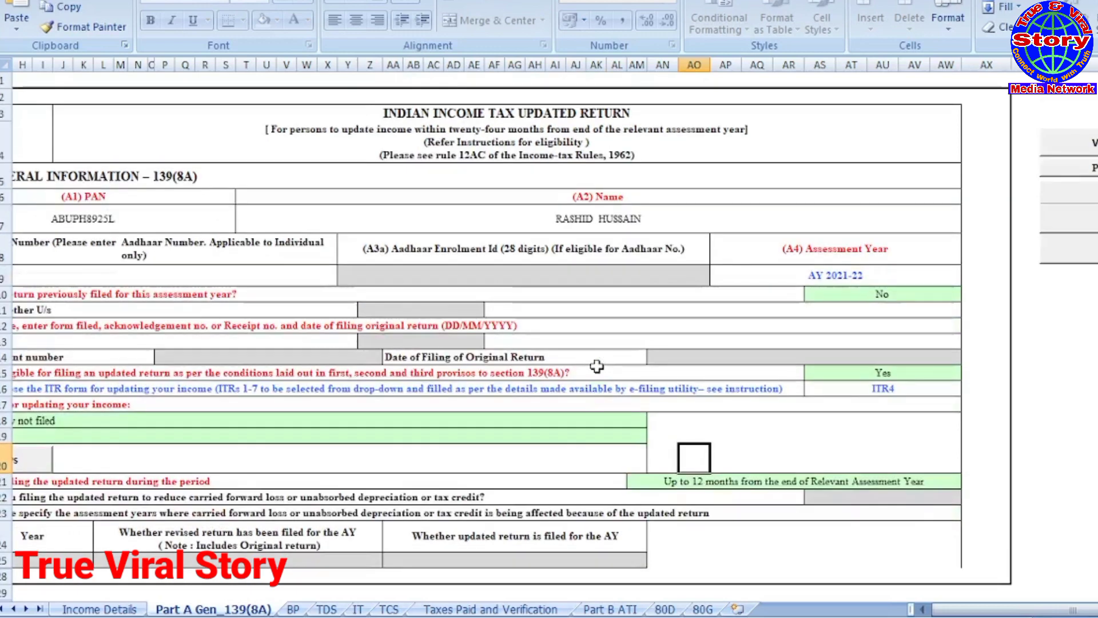
{"action": "left_click", "coordinate": [292, 610]}
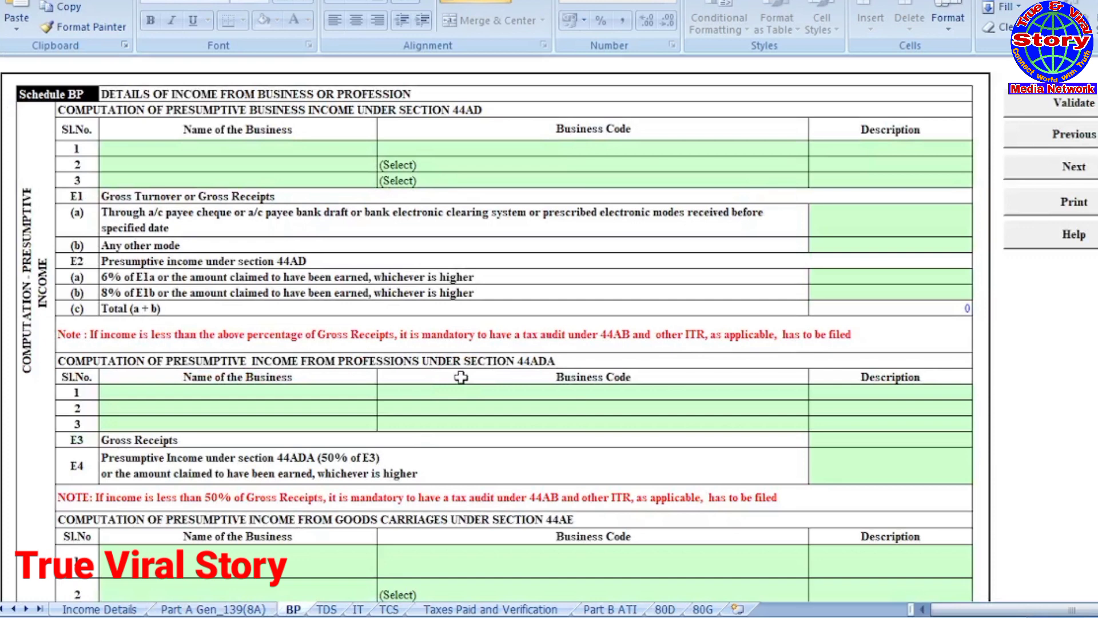
Step: Enter business SK ENTERPRISES with code 09028-Retail sale of other products n.e.c
{"action": "left_click", "coordinate": [291, 153]}
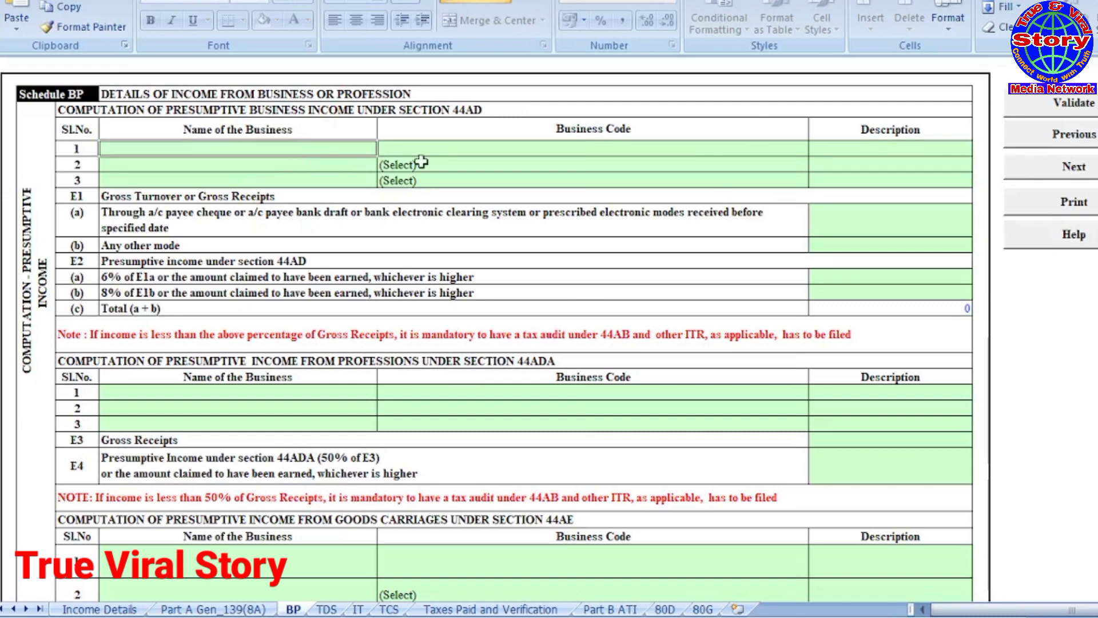
{"action": "type", "text": "sk"}
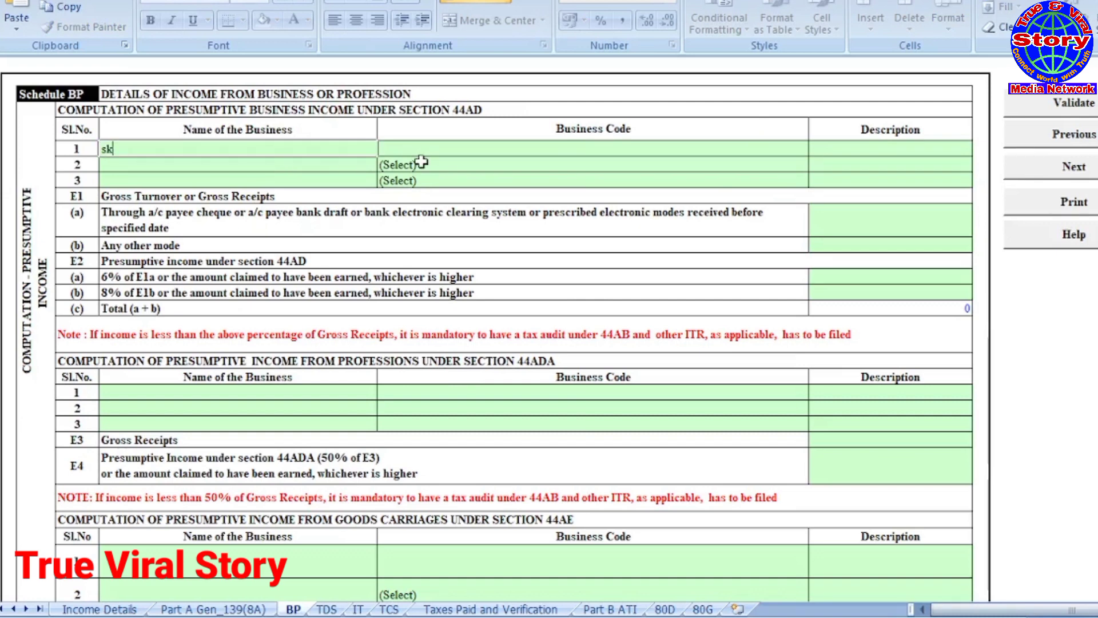
{"action": "type", "text": "SK ENTERPRISES"}
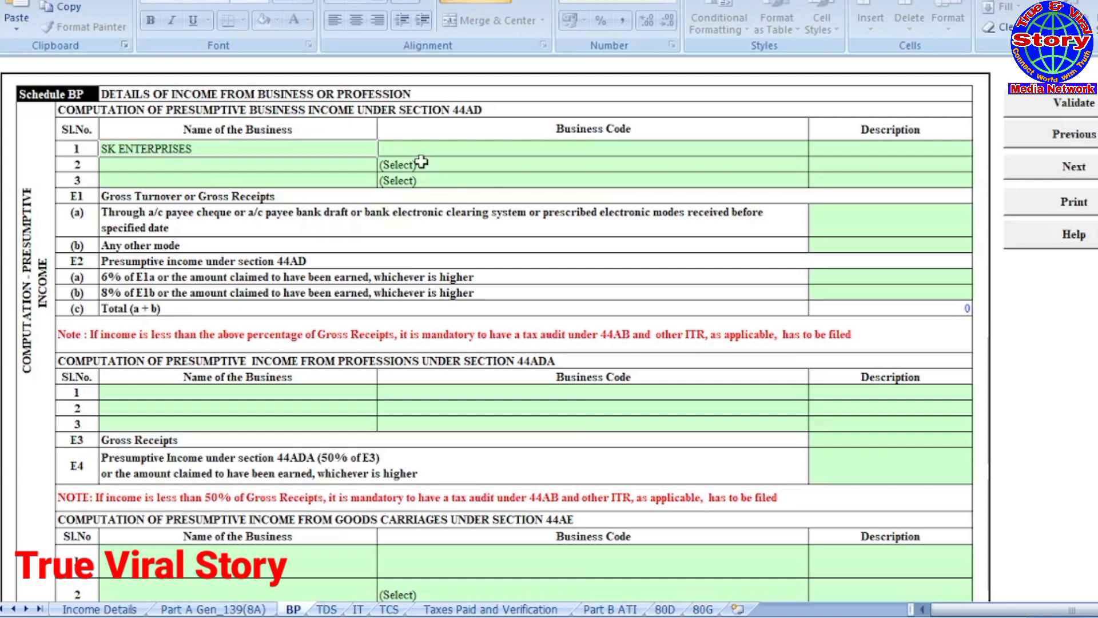
{"action": "left_click", "coordinate": [466, 152]}
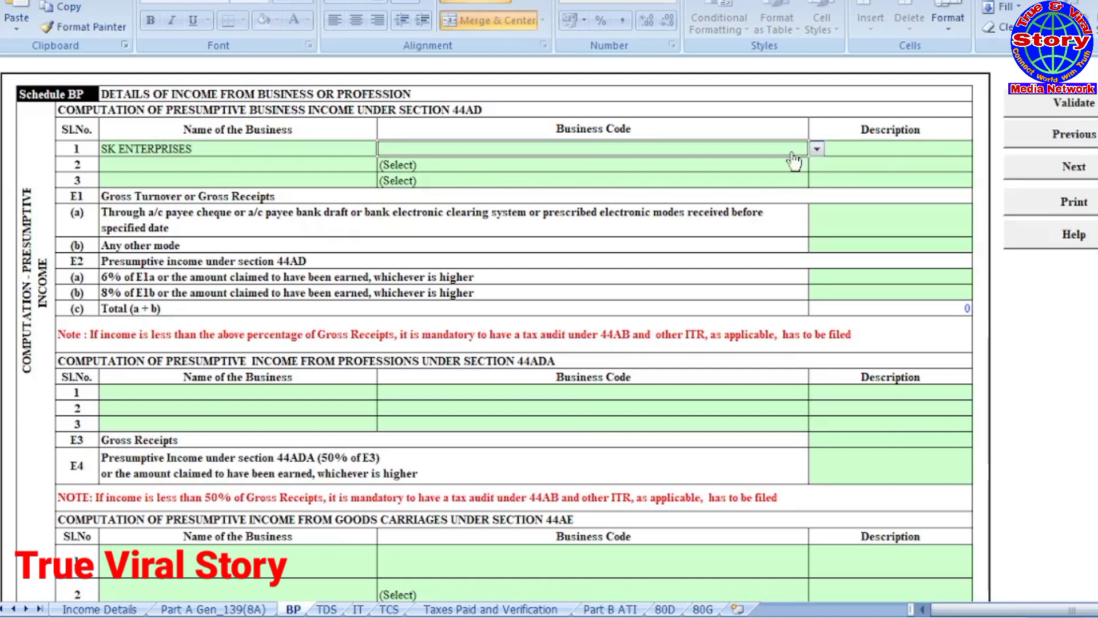
{"action": "left_click", "coordinate": [816, 148]}
{"action": "left_click_drag", "start_coordinate": [817, 179], "coordinate": [817, 214]}
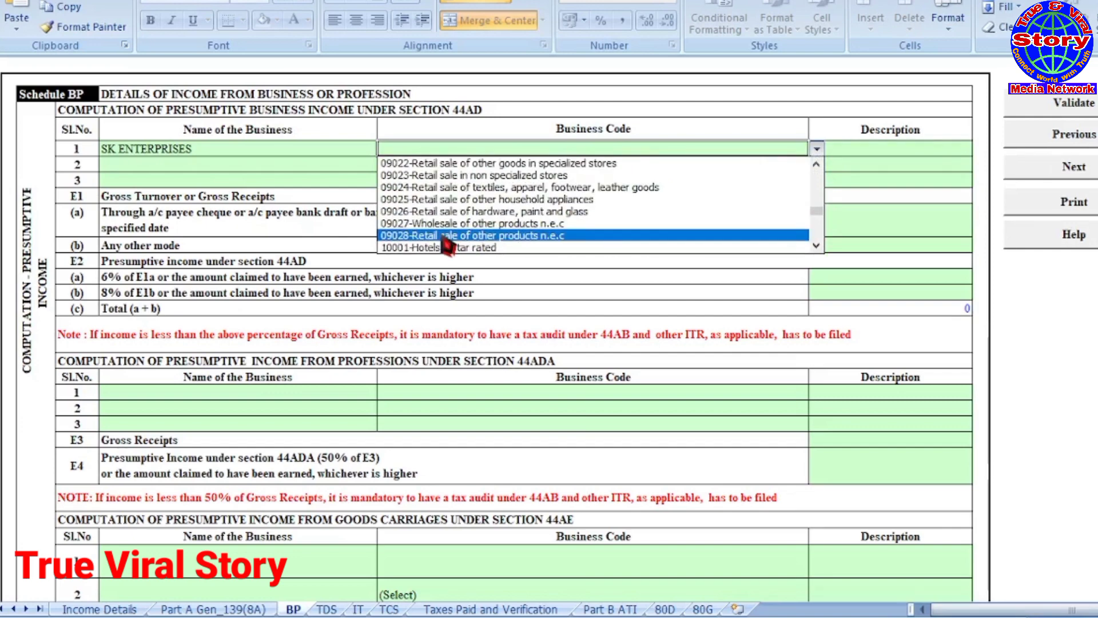
{"action": "left_click", "coordinate": [443, 236]}
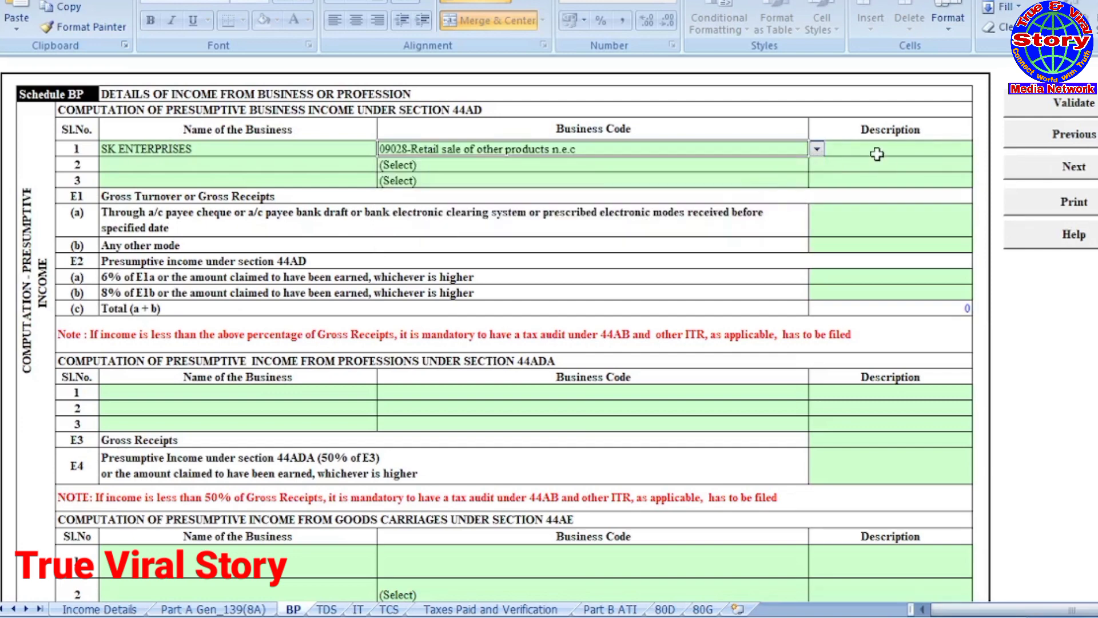
{"action": "left_click", "coordinate": [1047, 306]}
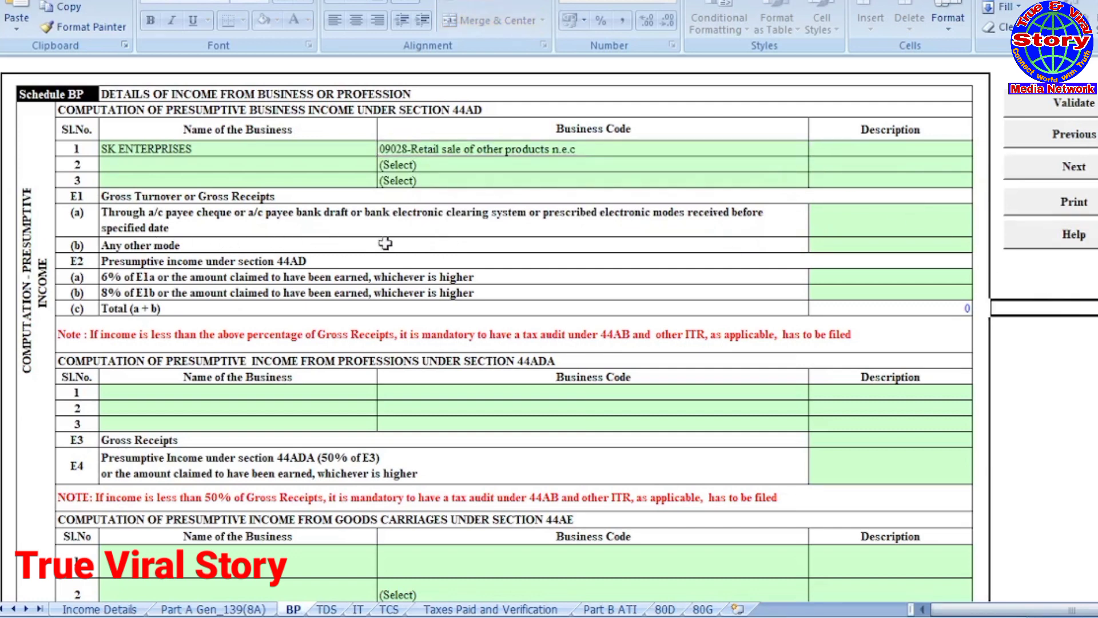
Step: Enter 1956200 gross receipts under E1(b) and 474920 as the 8% income
{"action": "left_click", "coordinate": [880, 221]}
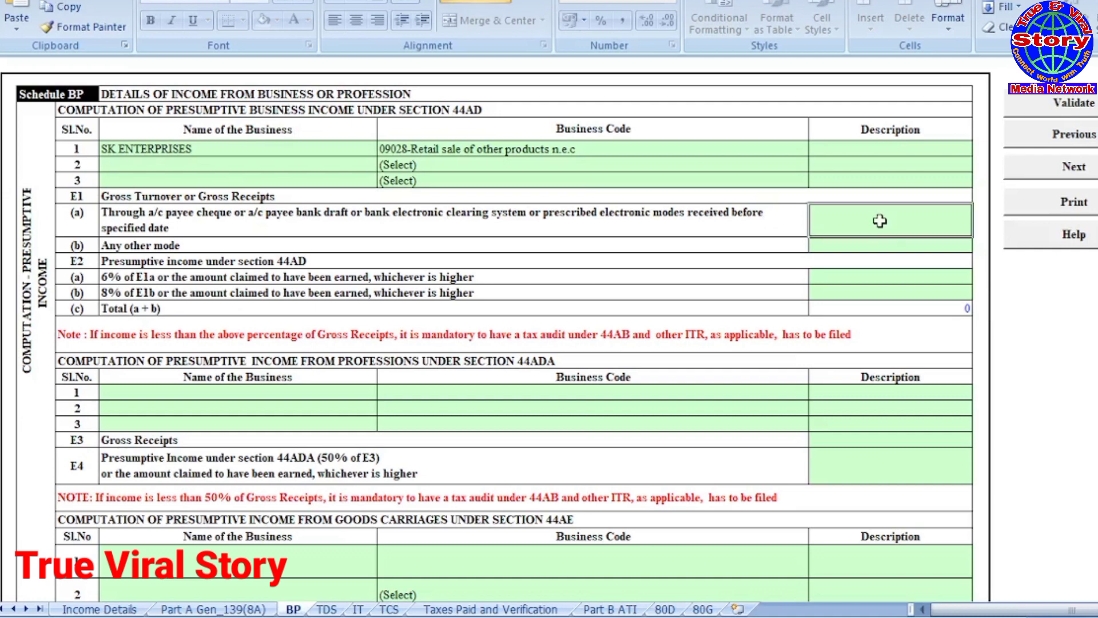
{"action": "left_click", "coordinate": [856, 242]}
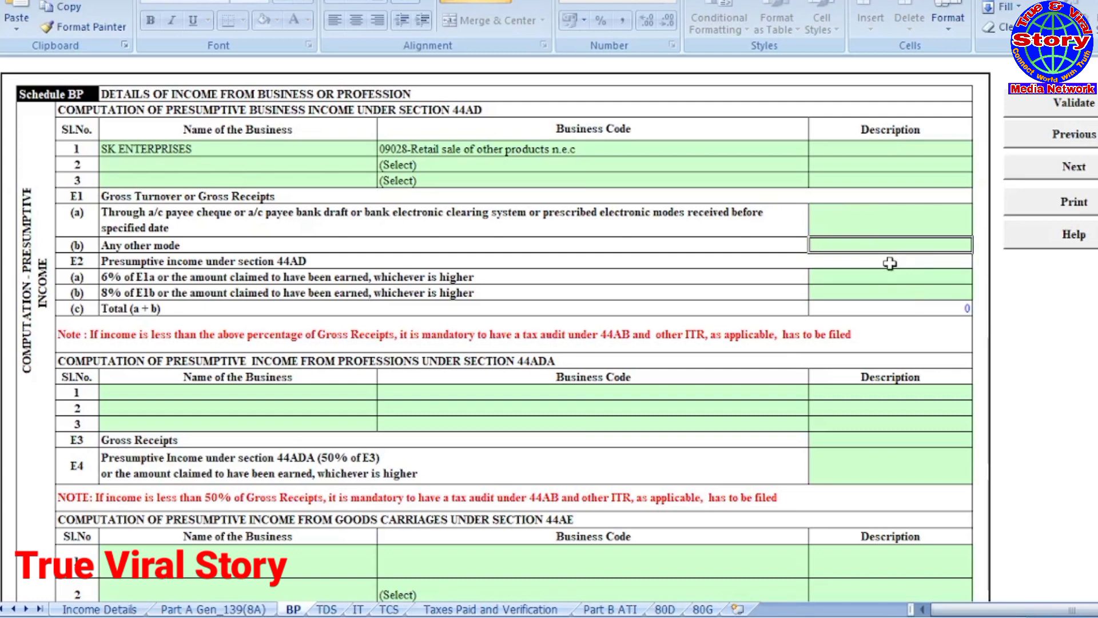
{"action": "type", "text": "1956200"}
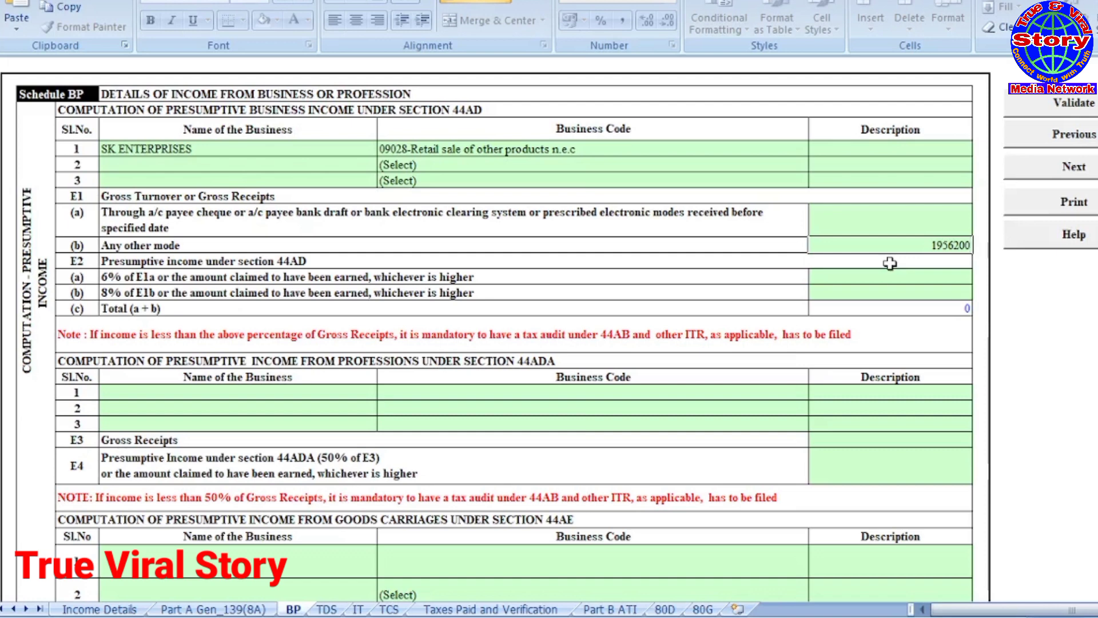
{"action": "left_click", "coordinate": [862, 289]}
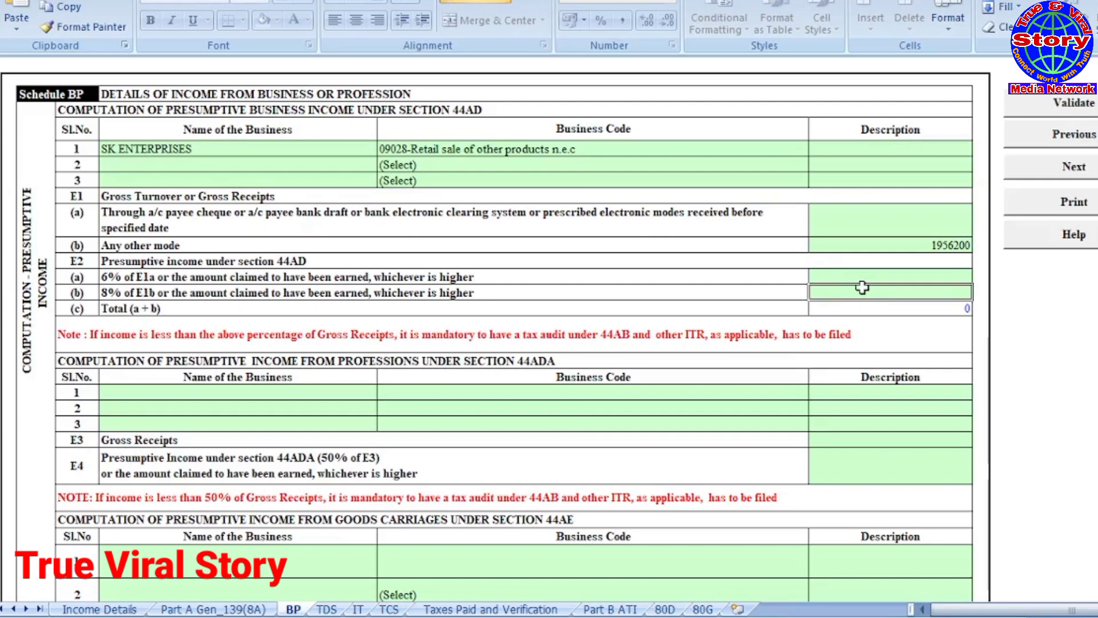
{"action": "type", "text": "474920"}
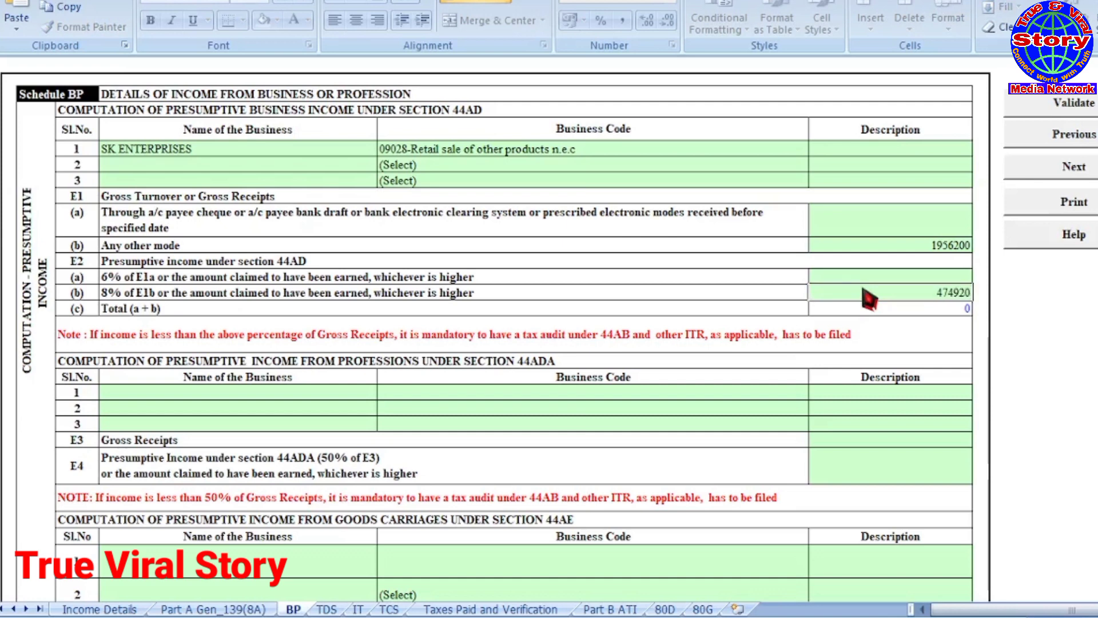
Step: Fill the E11–E22 financial particulars with capital and assets of 667490, and validate Schedule BP
{"action": "left_click", "coordinate": [833, 318]}
{"action": "scroll", "coordinate": [687, 326], "scroll_direction": "down", "scroll_amount": 2}
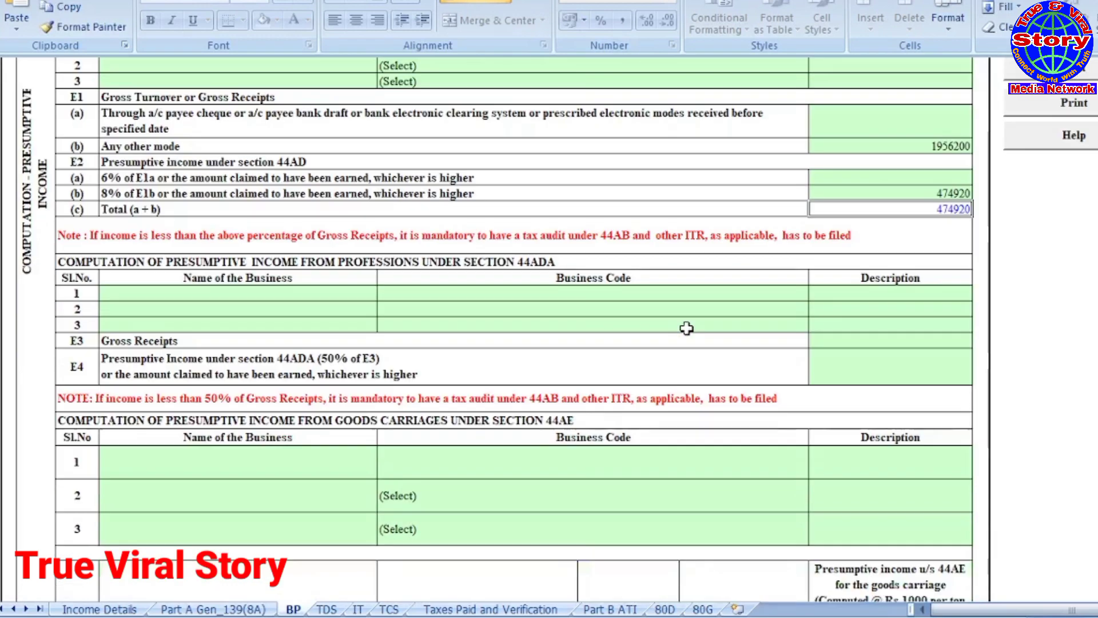
{"action": "scroll", "coordinate": [687, 327], "scroll_direction": "down", "scroll_amount": 10}
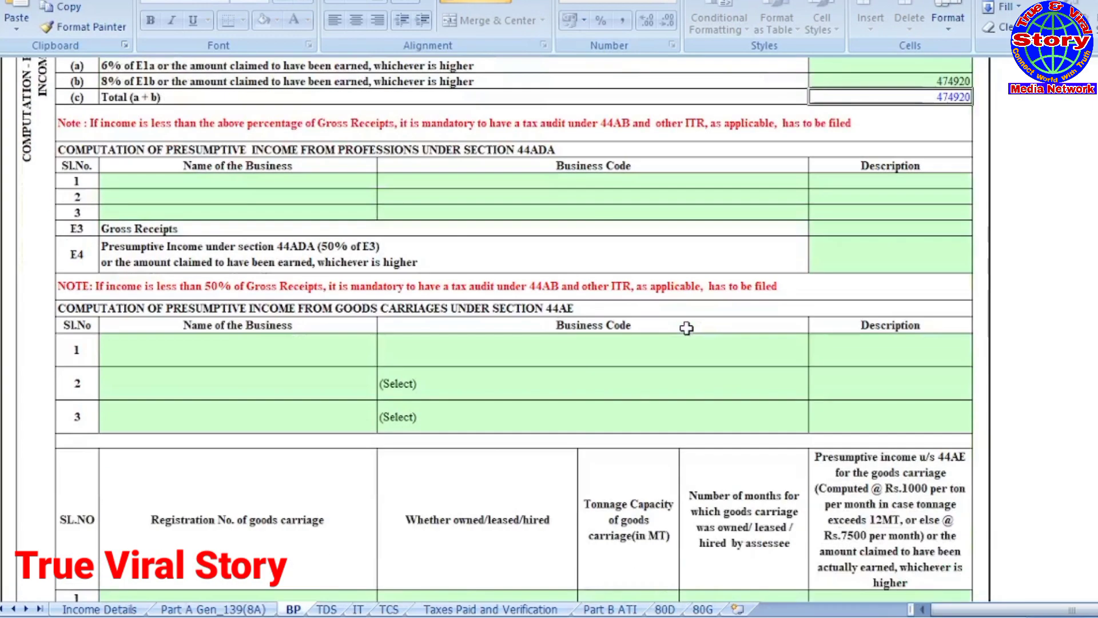
{"action": "scroll", "coordinate": [686, 328], "scroll_direction": "down", "scroll_amount": 5}
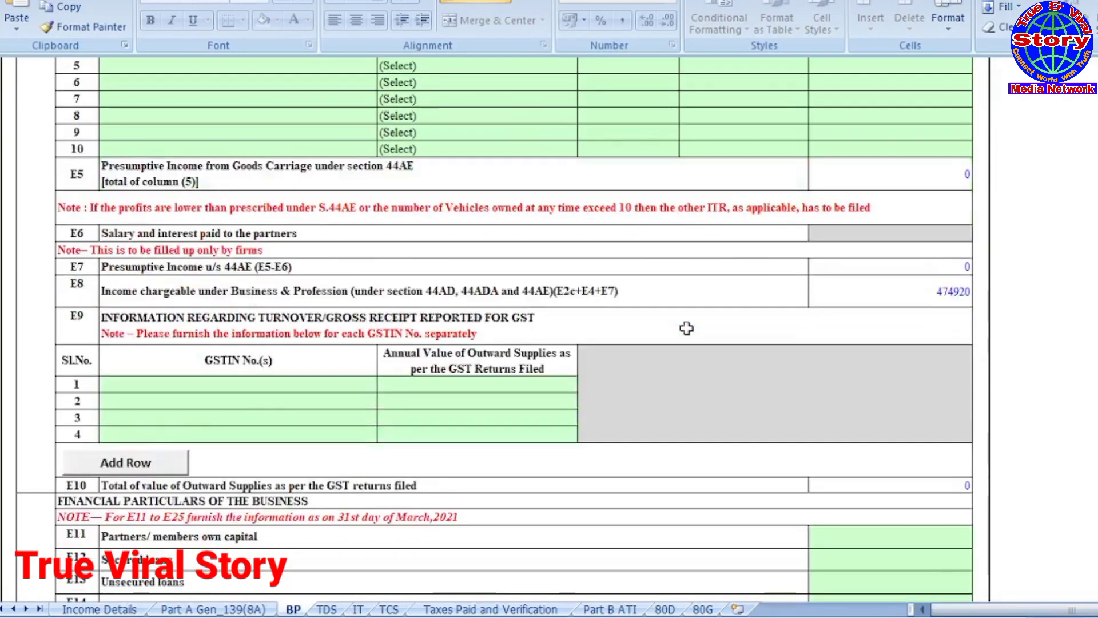
{"action": "scroll", "coordinate": [686, 328], "scroll_direction": "down", "scroll_amount": 2}
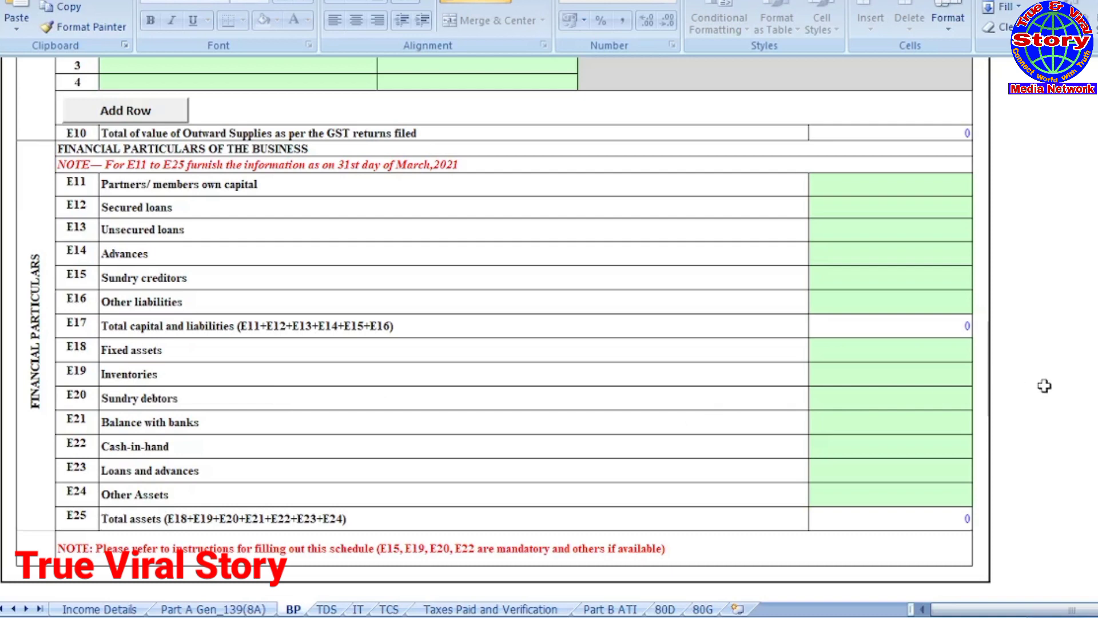
{"action": "scroll", "coordinate": [564, 346], "scroll_direction": "down", "scroll_amount": 1}
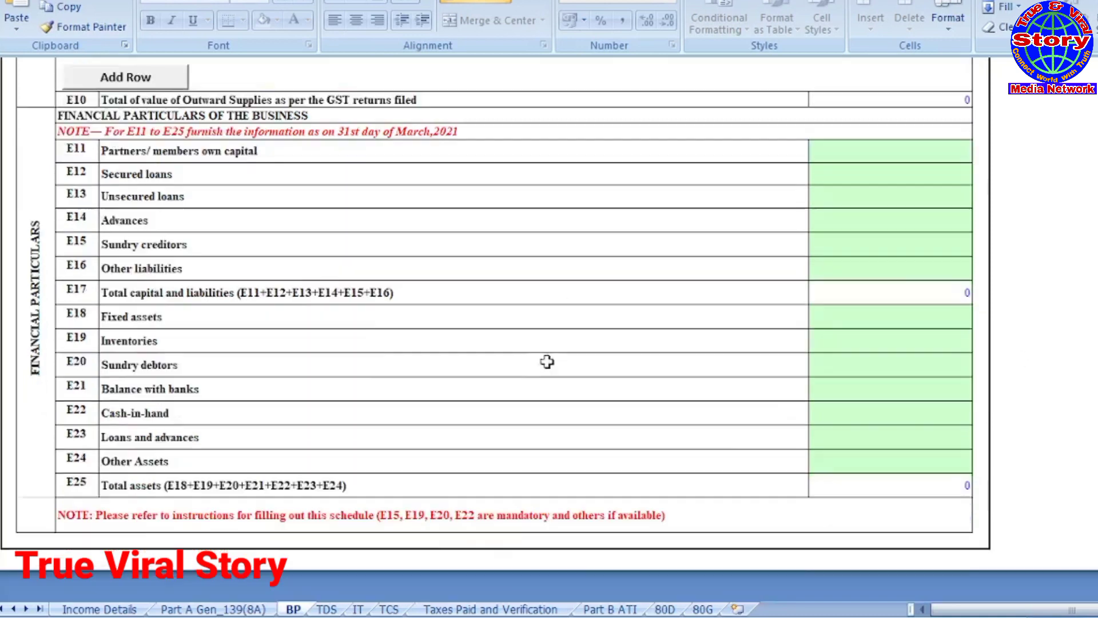
{"action": "left_click", "coordinate": [871, 347]}
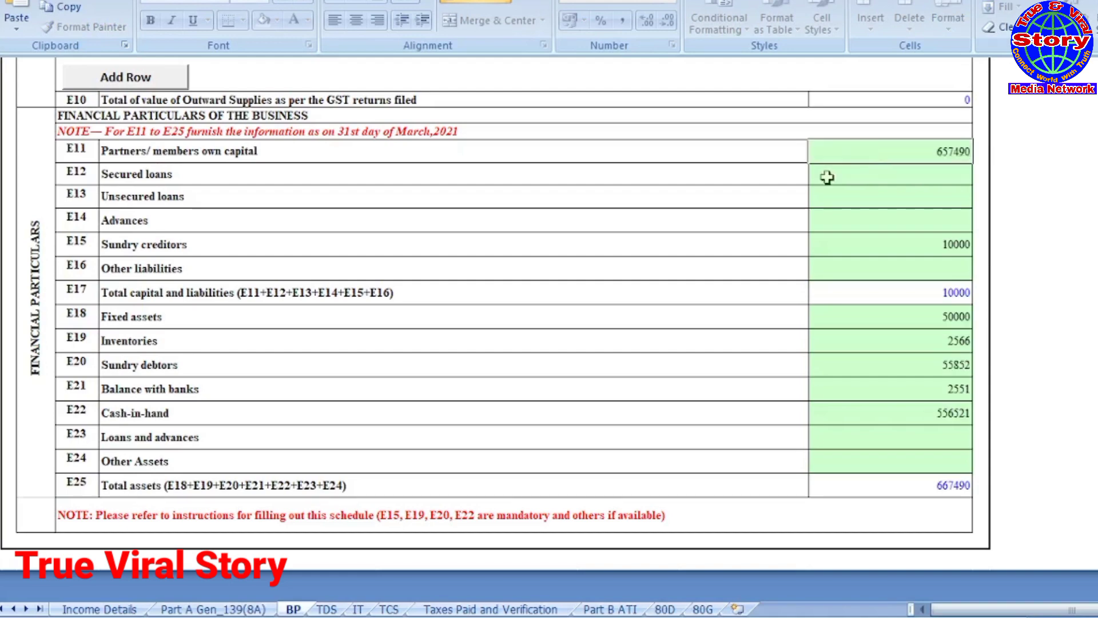
{"action": "left_click", "coordinate": [575, 300]}
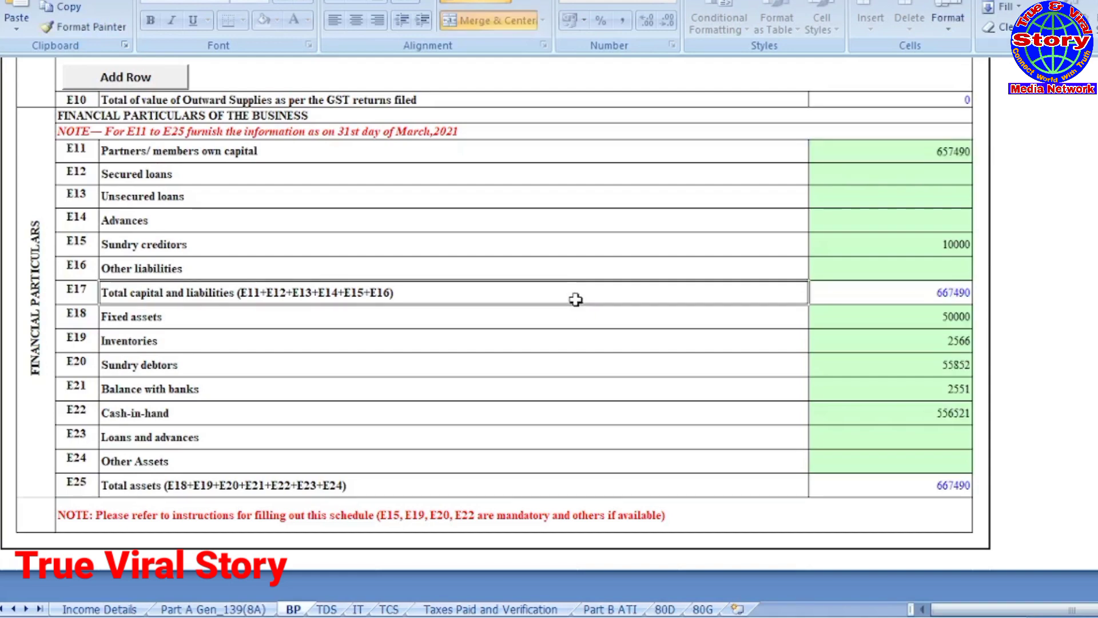
{"action": "scroll", "coordinate": [635, 383], "scroll_direction": "down", "scroll_amount": 4}
{"action": "scroll", "coordinate": [665, 382], "scroll_direction": "up", "scroll_amount": 12}
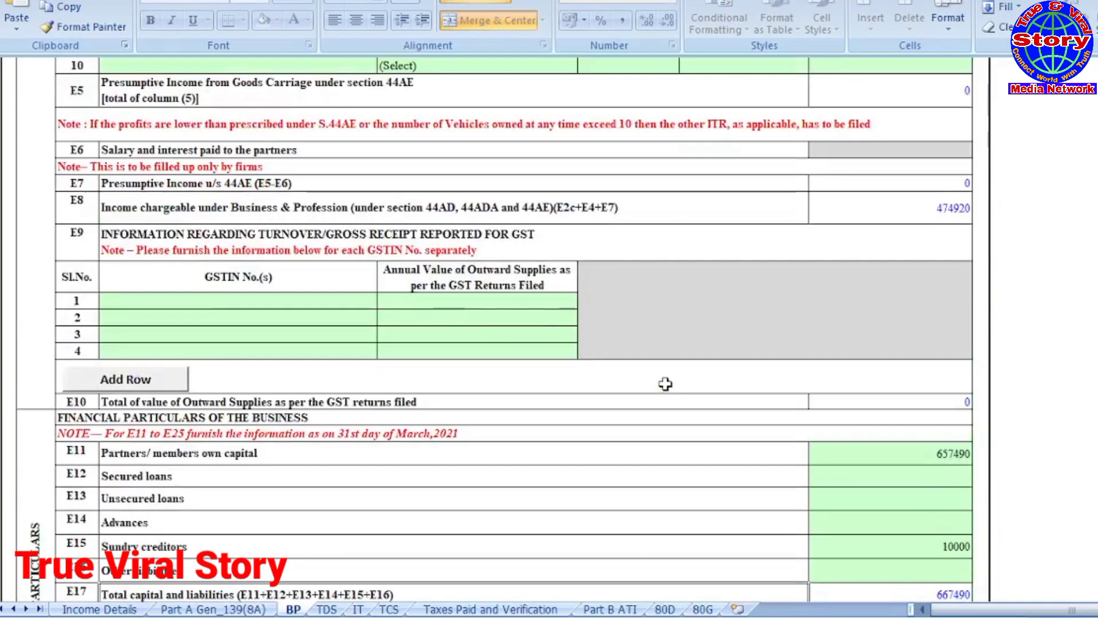
{"action": "scroll", "coordinate": [666, 384], "scroll_direction": "up", "scroll_amount": 15}
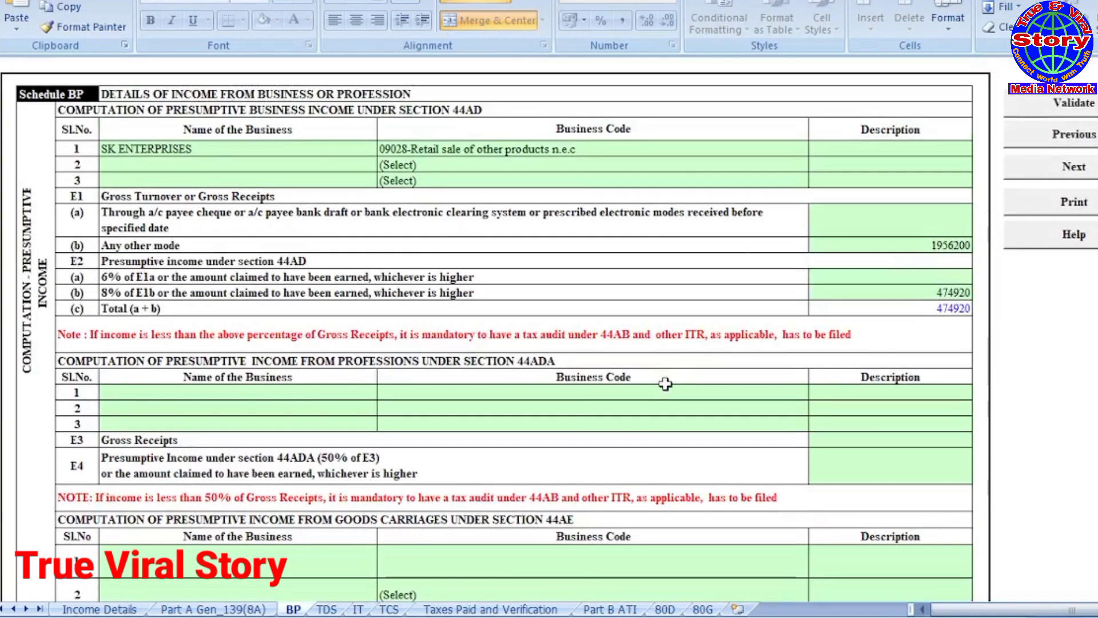
{"action": "left_click", "coordinate": [1095, 110]}
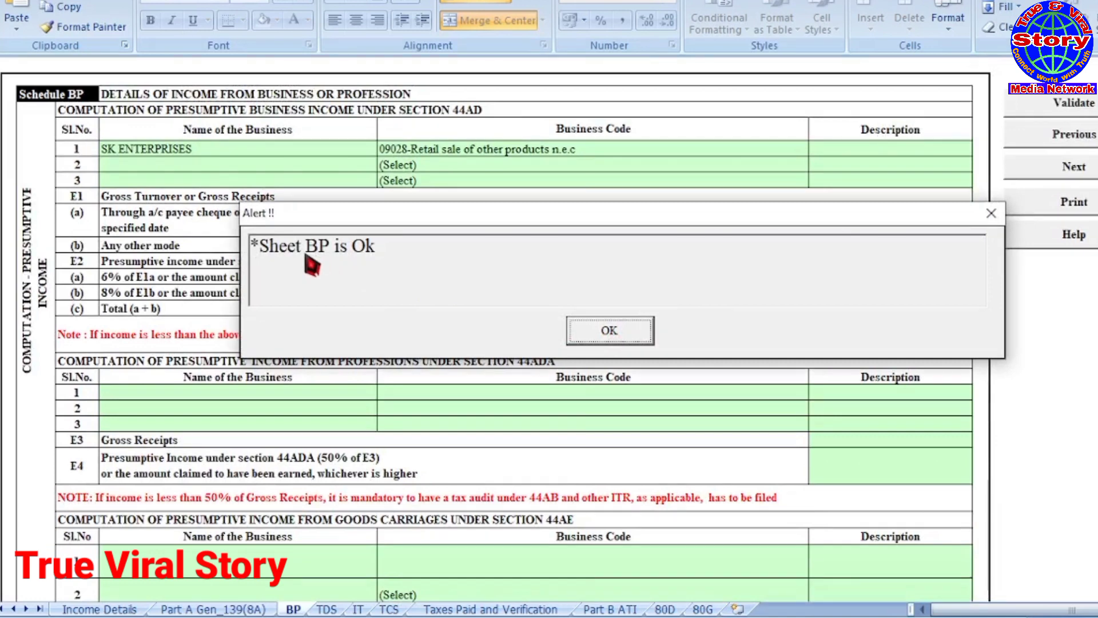
{"action": "left_click", "coordinate": [611, 337]}
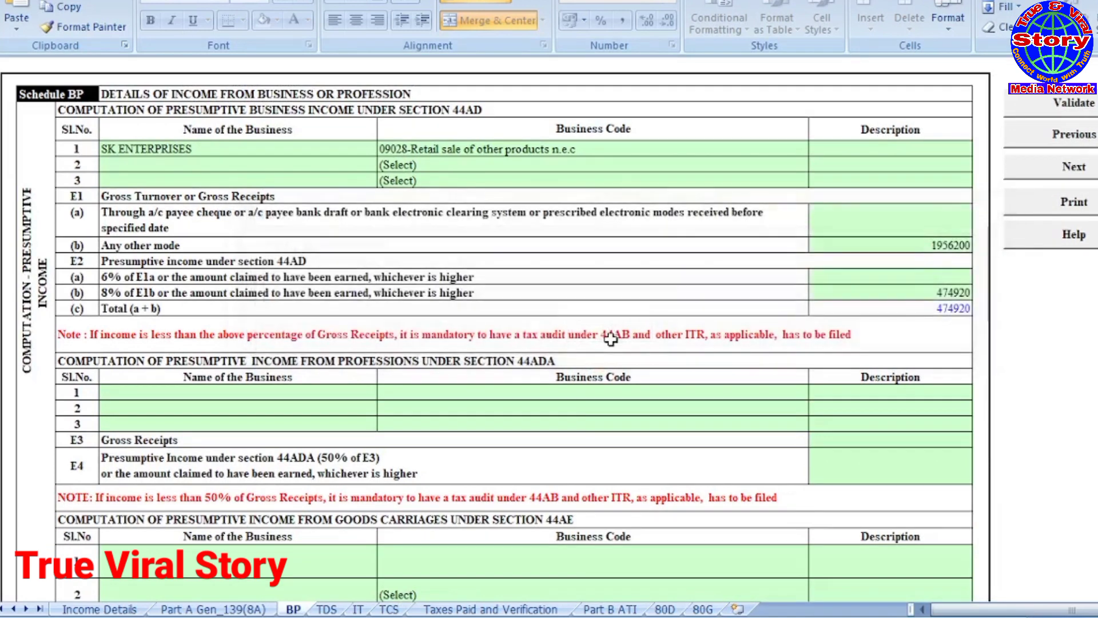
Step: Move through the TDS schedule to Schedule IT, dismissing the verification reminders
{"action": "scroll", "coordinate": [610, 338], "scroll_direction": "down", "scroll_amount": 1}
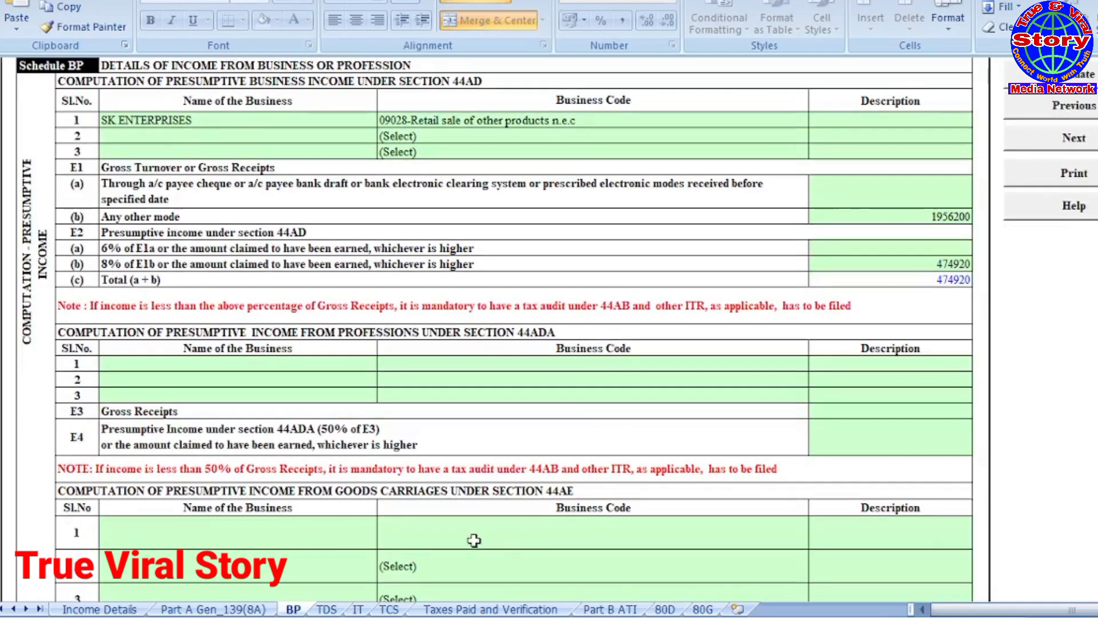
{"action": "left_click", "coordinate": [326, 610]}
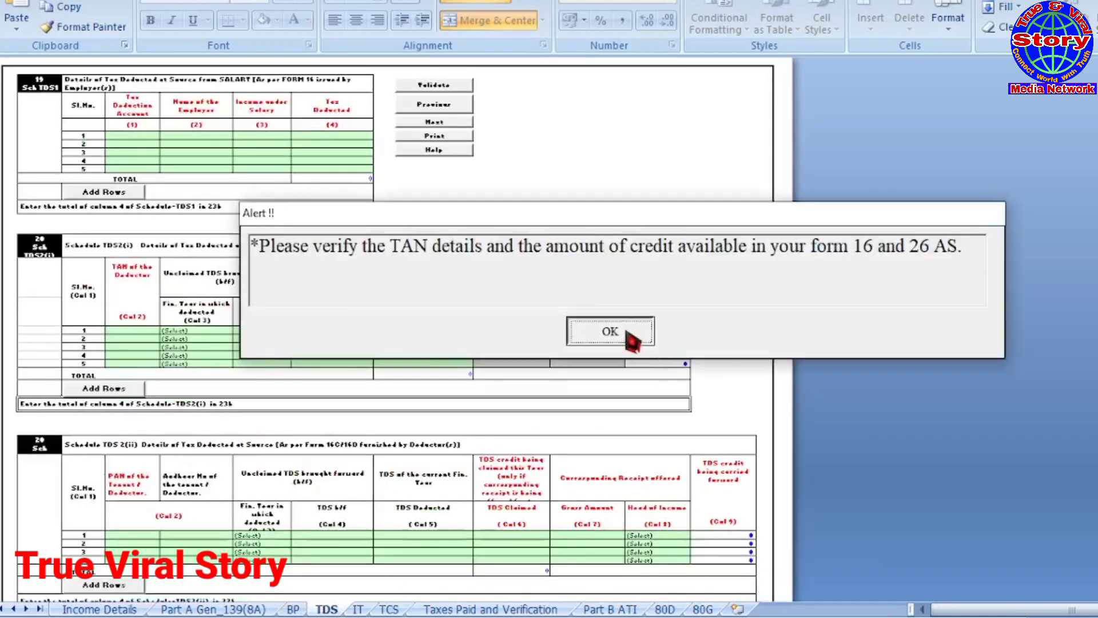
{"action": "left_click", "coordinate": [623, 330]}
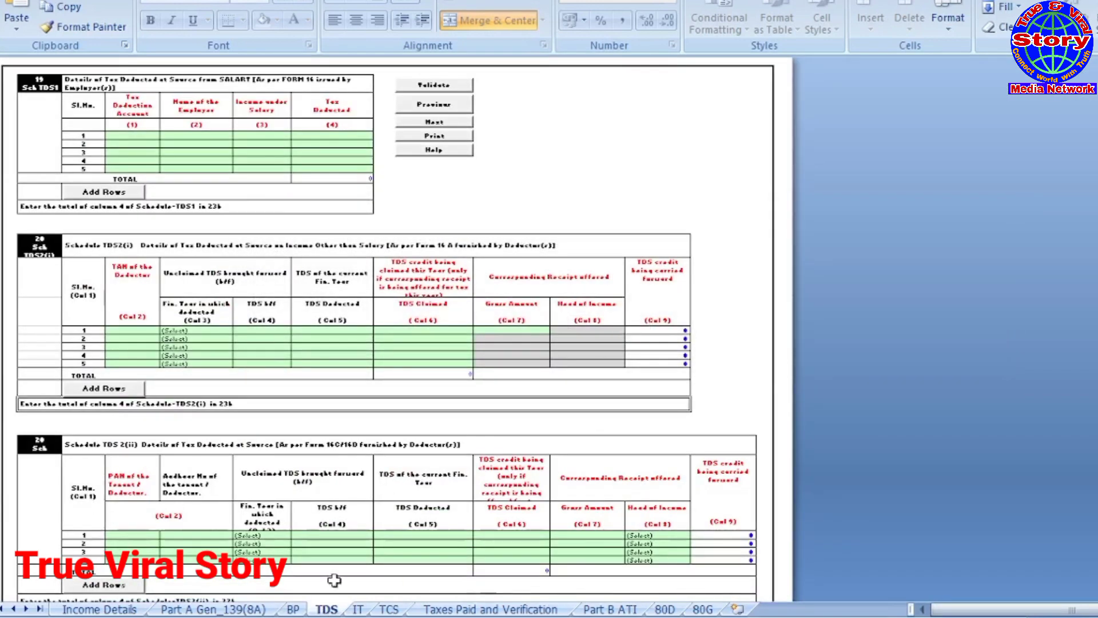
{"action": "left_click", "coordinate": [363, 610]}
{"action": "left_click", "coordinate": [644, 332]}
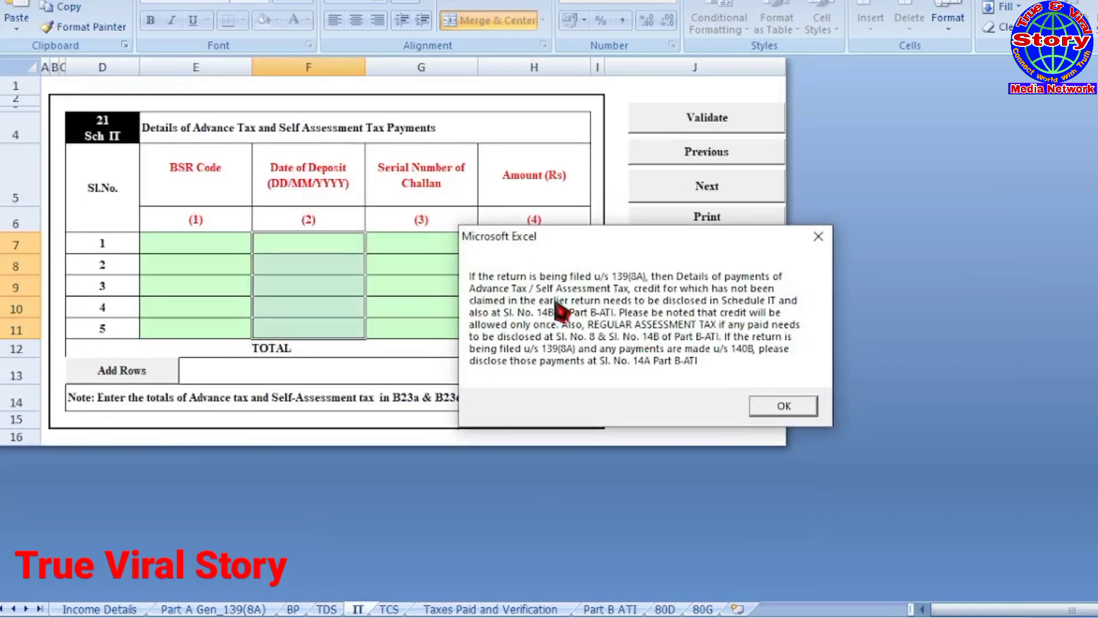
Step: Skip the empty IT and TCS schedules and open Taxes Paid and Verification
{"action": "left_click", "coordinate": [784, 406]}
{"action": "left_click", "coordinate": [169, 240]}
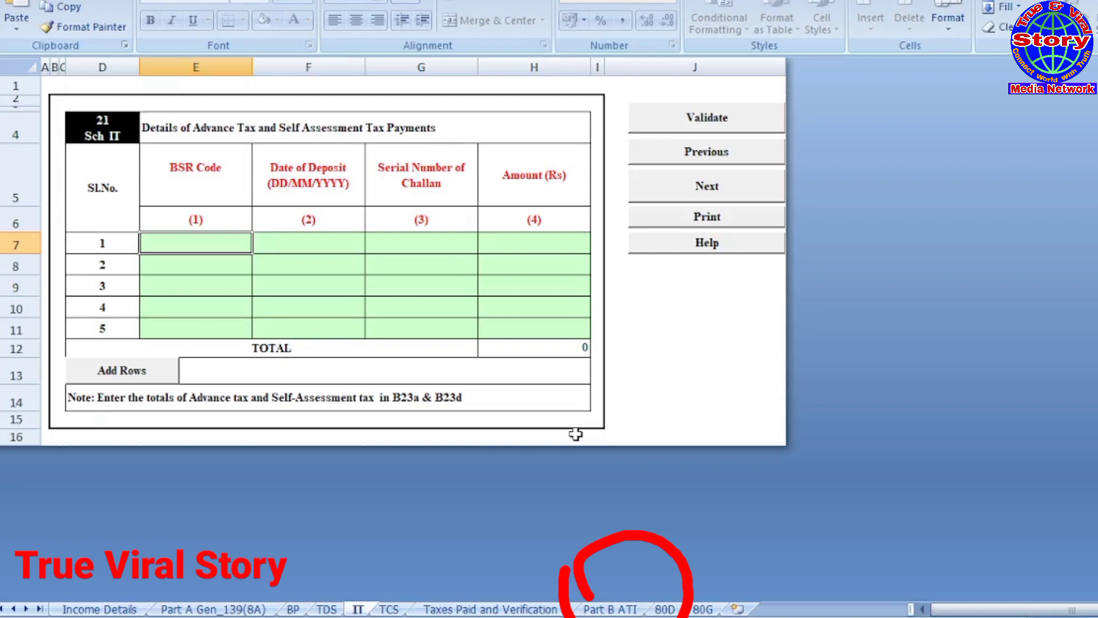
{"action": "left_click", "coordinate": [390, 610]}
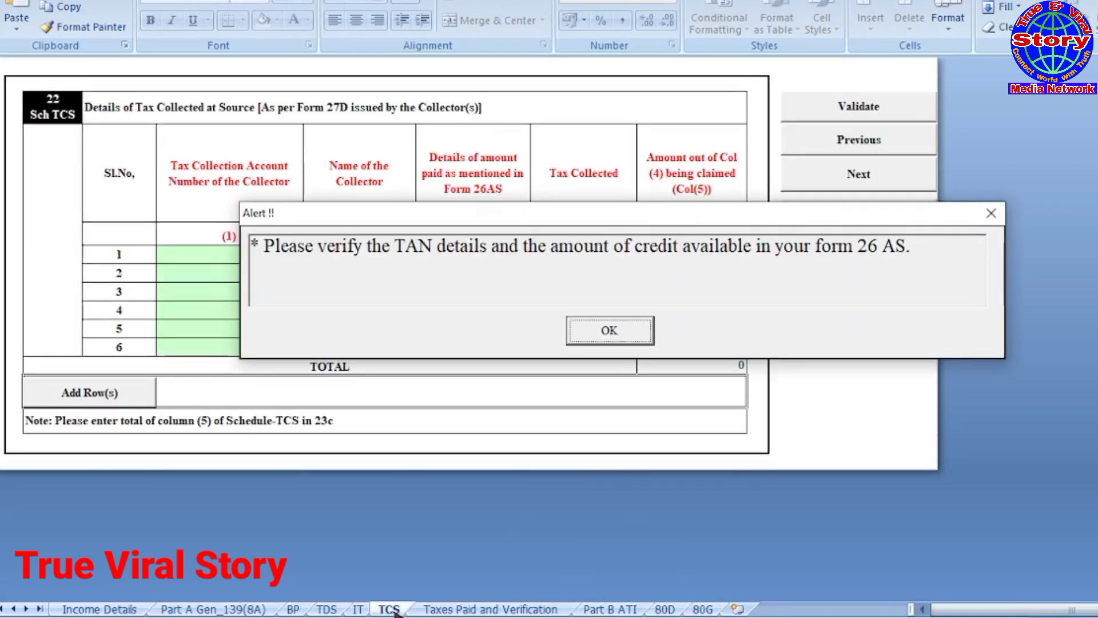
{"action": "left_click", "coordinate": [610, 331]}
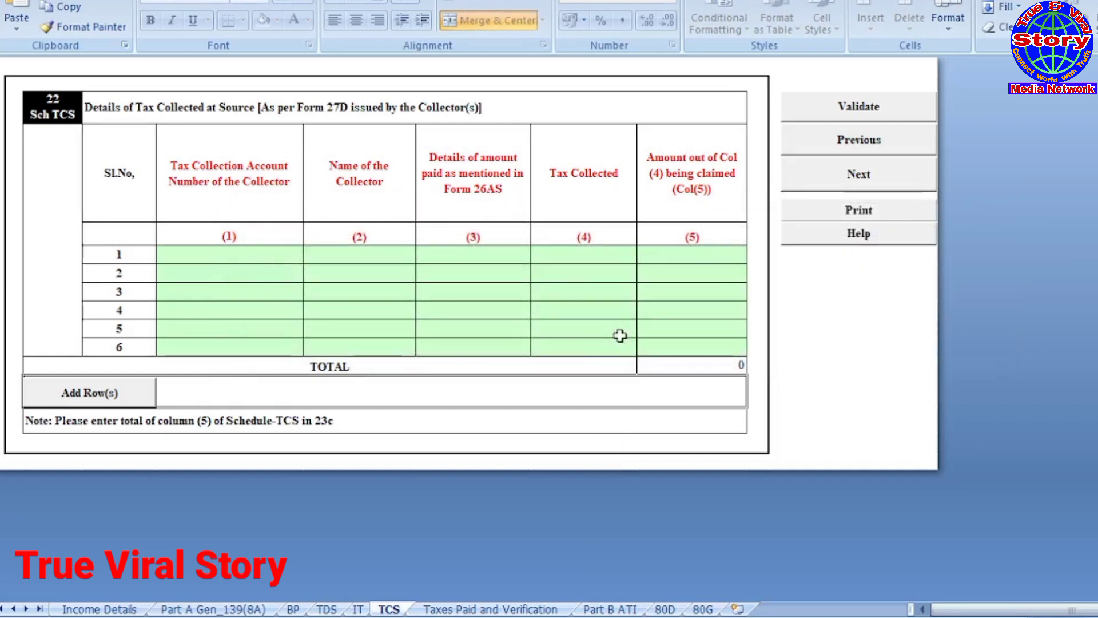
{"action": "left_click", "coordinate": [487, 609]}
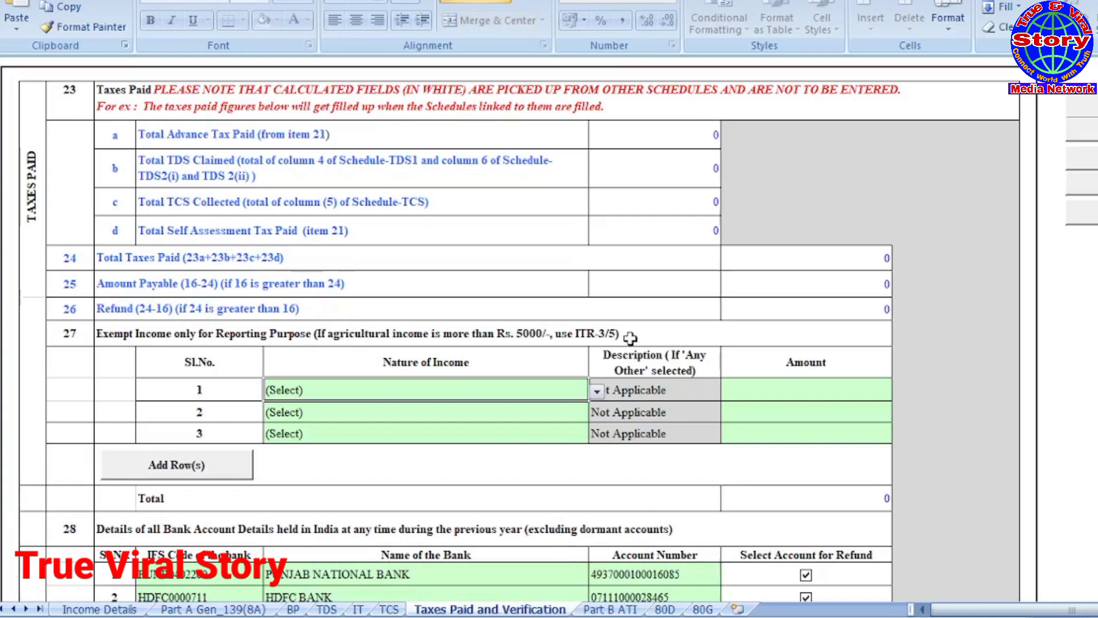
Step: Set the verification capacity to Self and the place to NEW DELHI
{"action": "scroll", "coordinate": [629, 338], "scroll_direction": "down", "scroll_amount": 5}
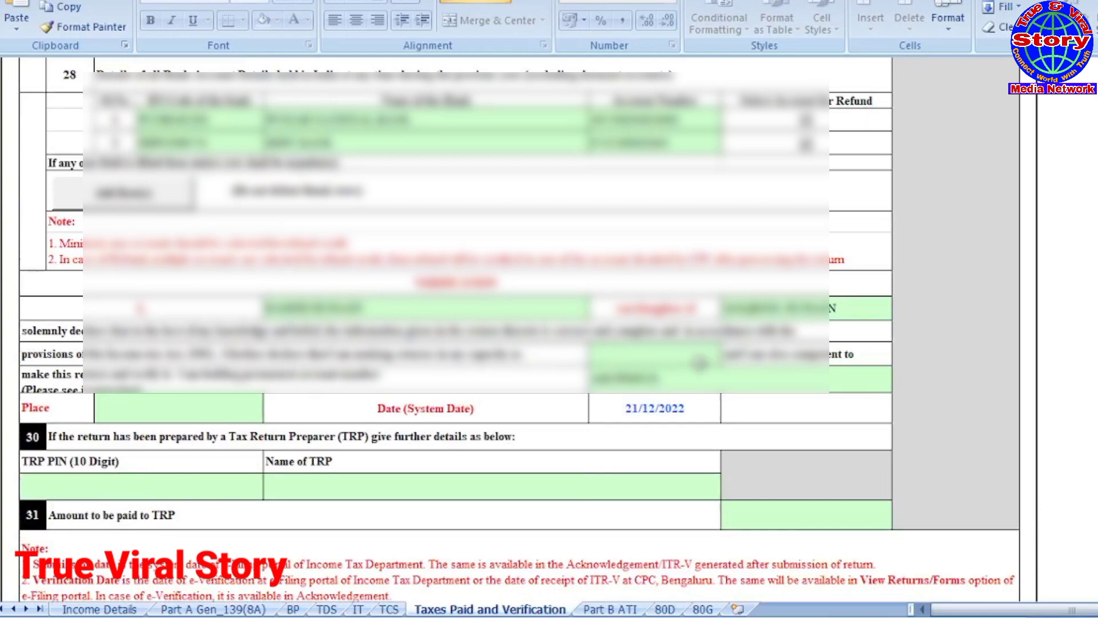
{"action": "scroll", "coordinate": [590, 354], "scroll_direction": "up", "scroll_amount": 6}
{"action": "scroll", "coordinate": [591, 354], "scroll_direction": "down", "scroll_amount": 5}
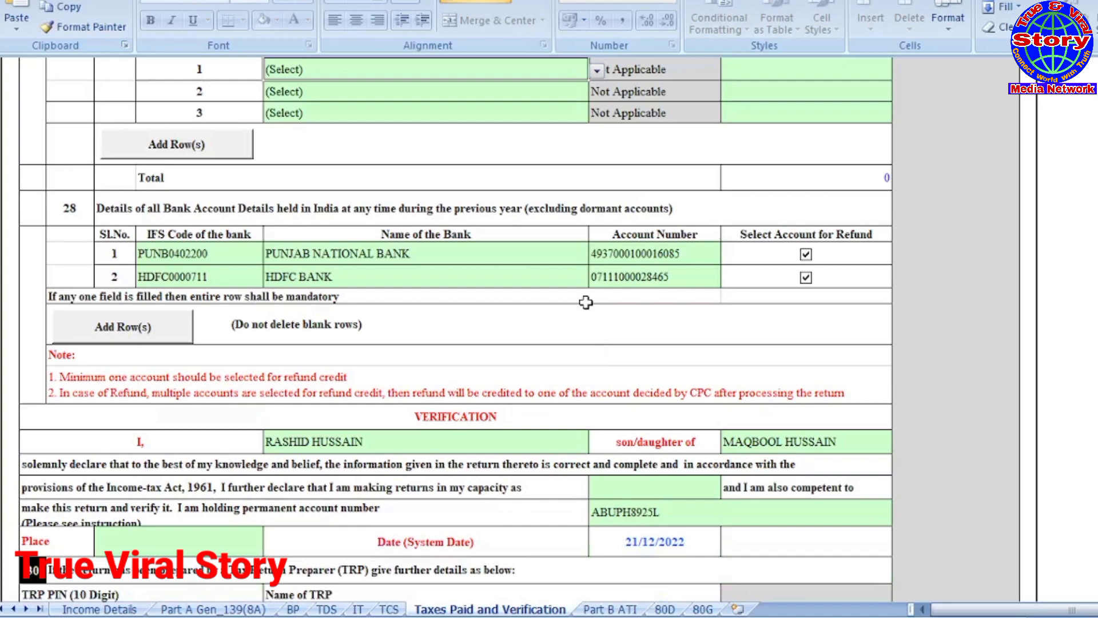
{"action": "scroll", "coordinate": [586, 302], "scroll_direction": "down", "scroll_amount": 2}
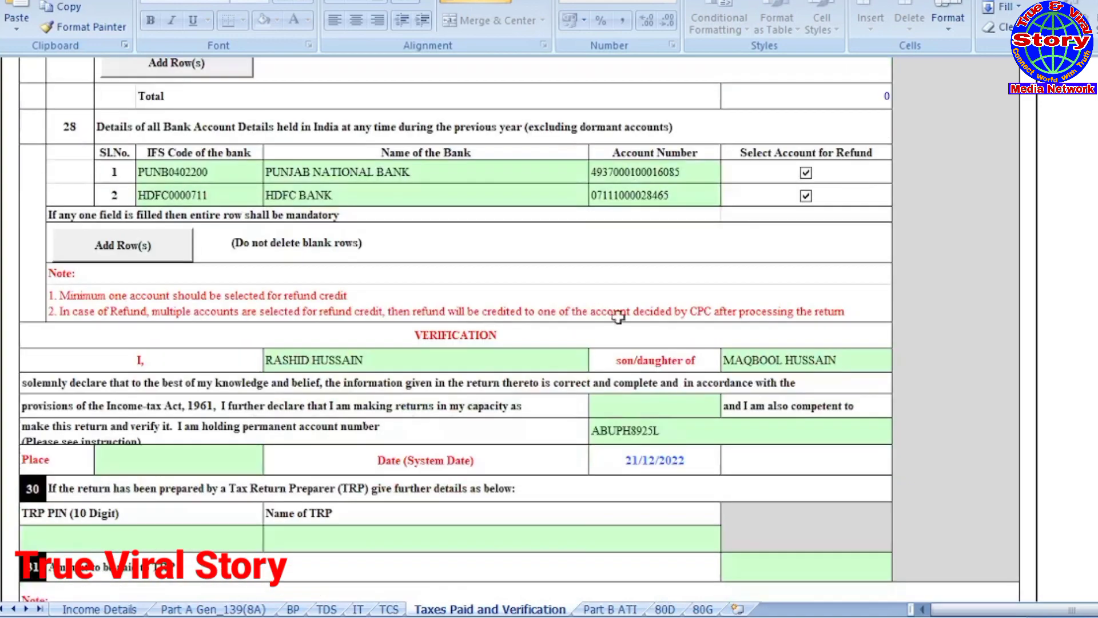
{"action": "scroll", "coordinate": [586, 302], "scroll_direction": "down", "scroll_amount": 2}
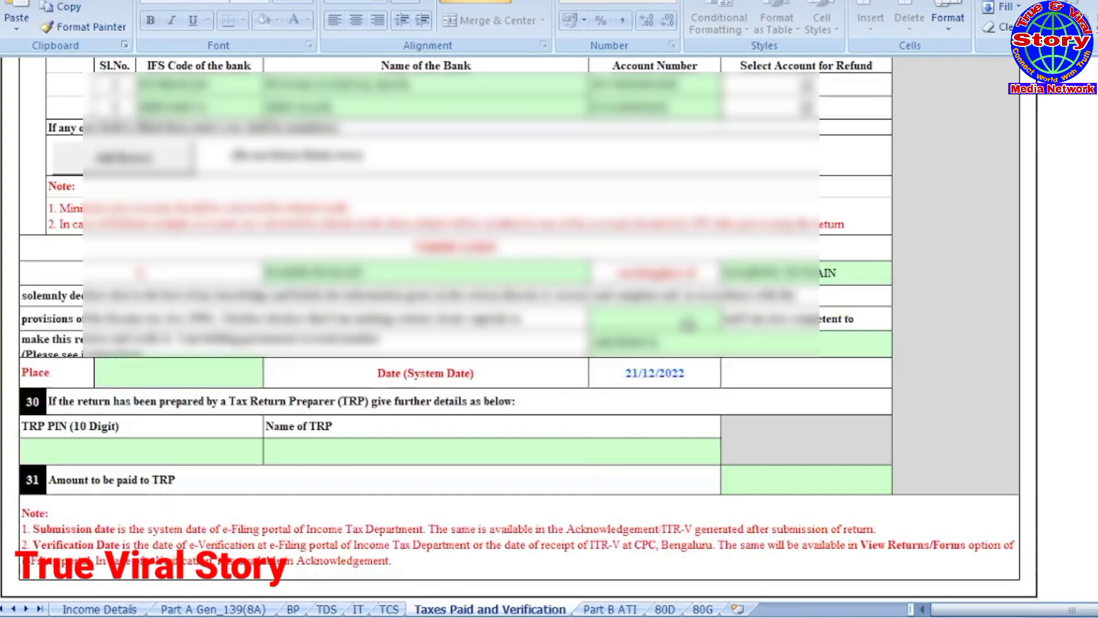
{"action": "left_click", "coordinate": [734, 322]}
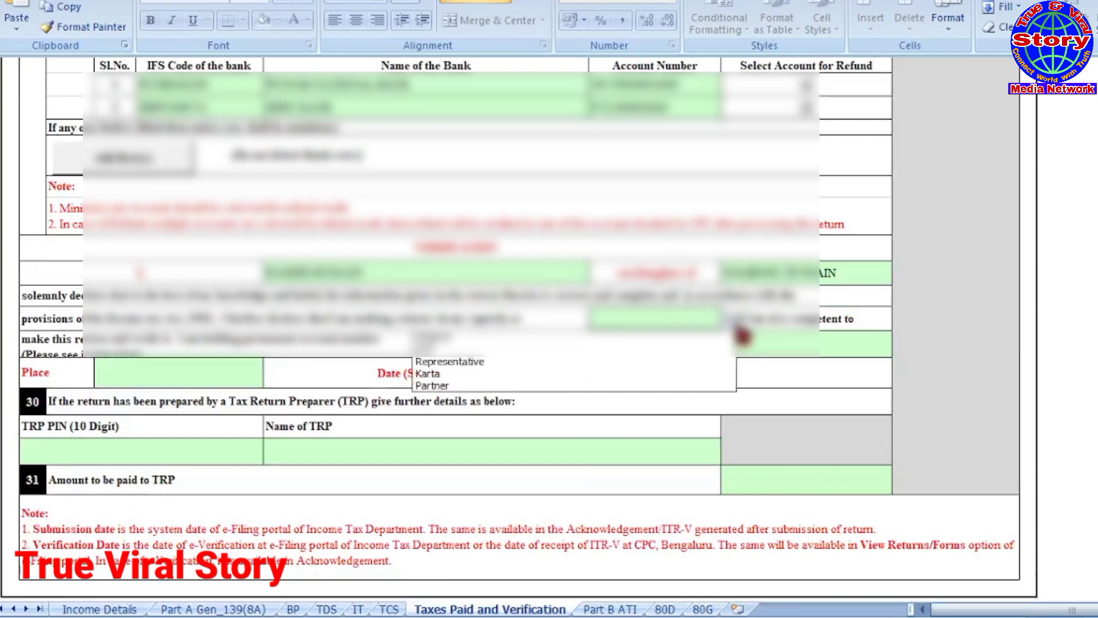
{"action": "left_click", "coordinate": [496, 348]}
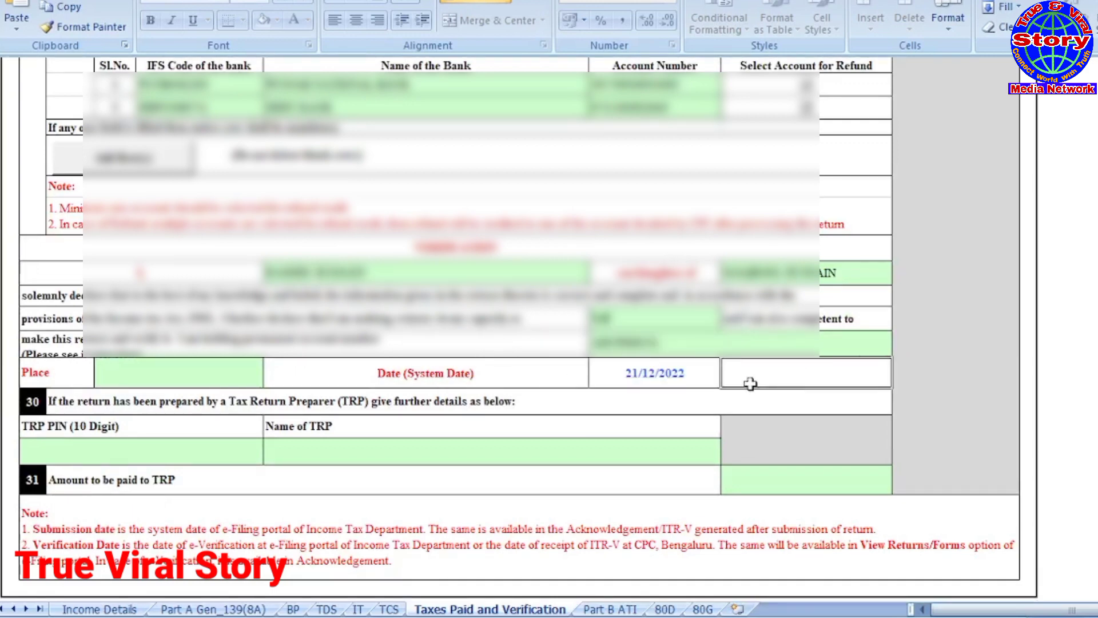
{"action": "left_click", "coordinate": [166, 373]}
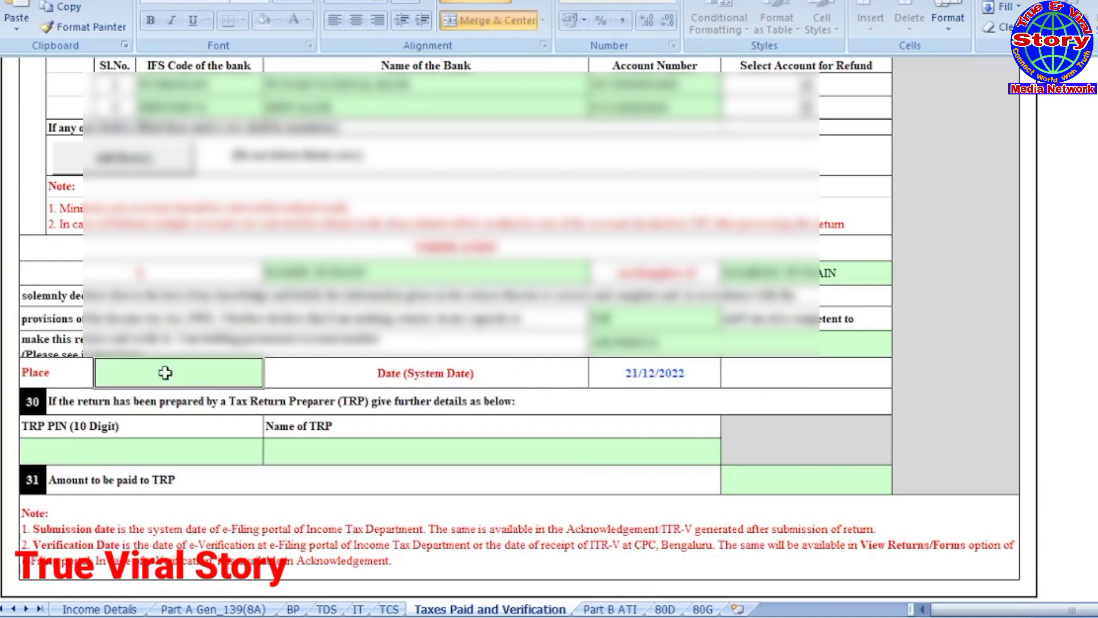
{"action": "type", "text": "NE"}
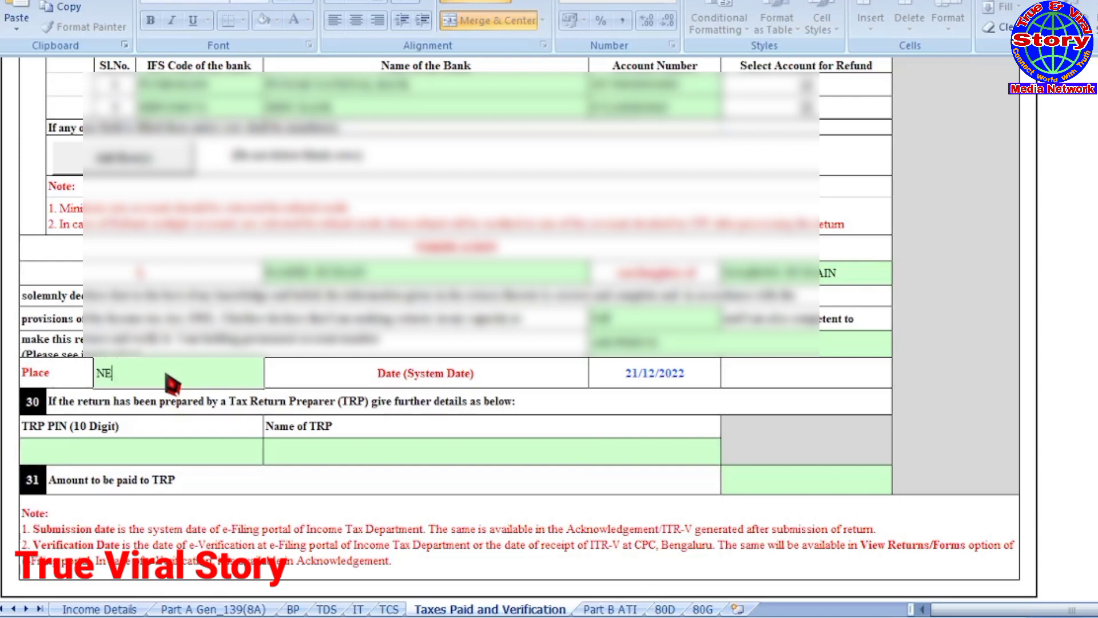
{"action": "type", "text": "W DELHI"}
{"action": "left_click", "coordinate": [568, 413]}
Step: Validate the Taxes Paid and Verification sheet and open Part B ATI
{"action": "scroll", "coordinate": [568, 413], "scroll_direction": "down", "scroll_amount": 3}
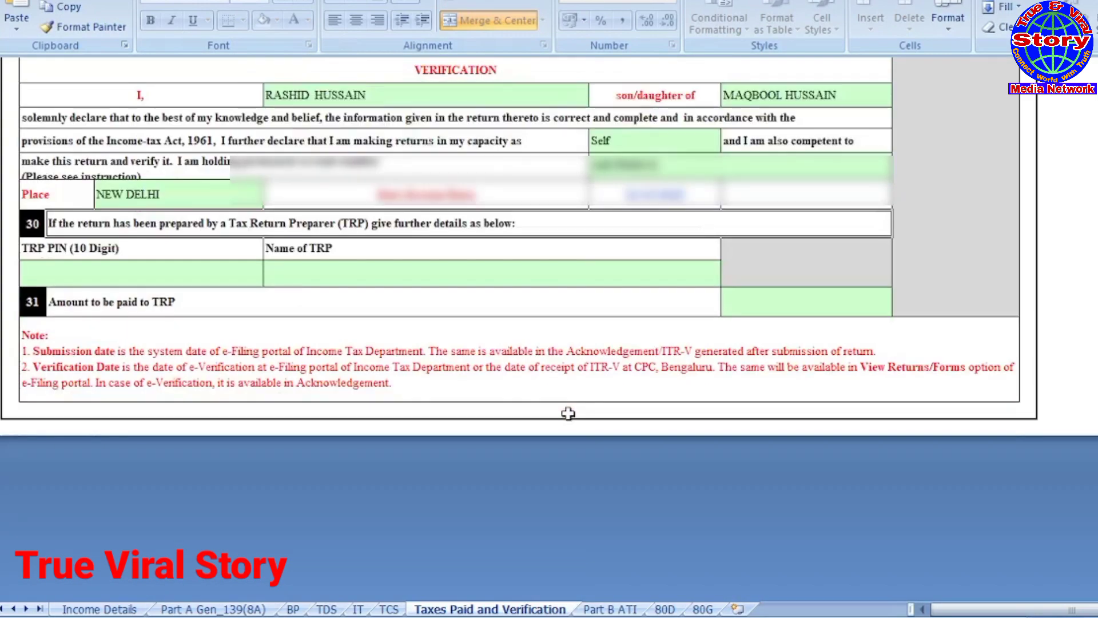
{"action": "scroll", "coordinate": [568, 413], "scroll_direction": "up", "scroll_amount": 3}
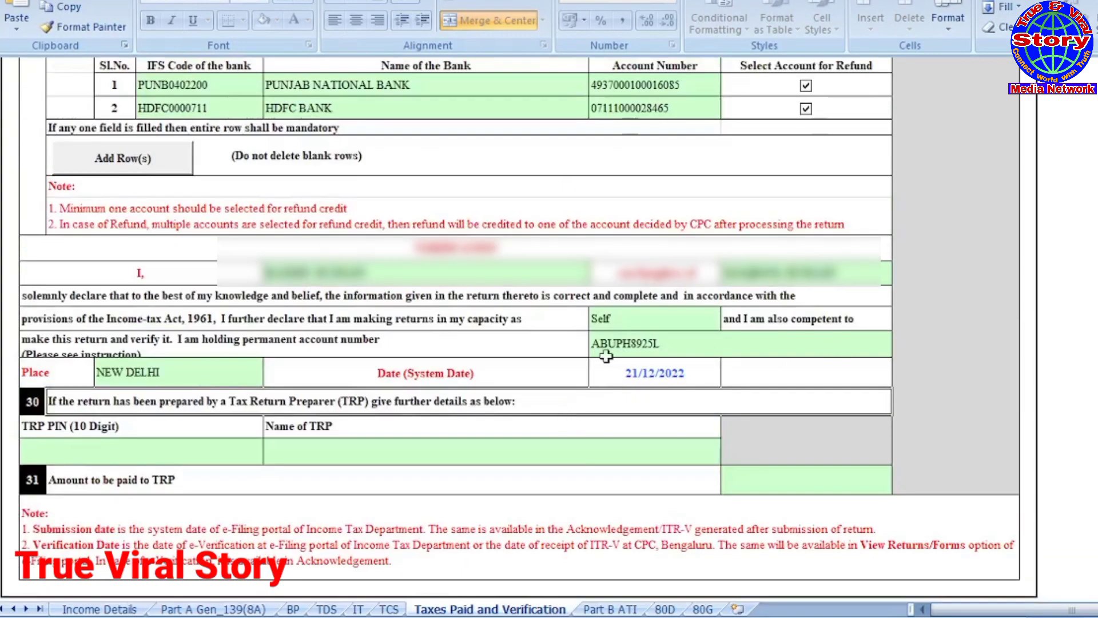
{"action": "scroll", "coordinate": [606, 356], "scroll_direction": "up", "scroll_amount": 4}
{"action": "scroll", "coordinate": [606, 356], "scroll_direction": "up", "scroll_amount": 5}
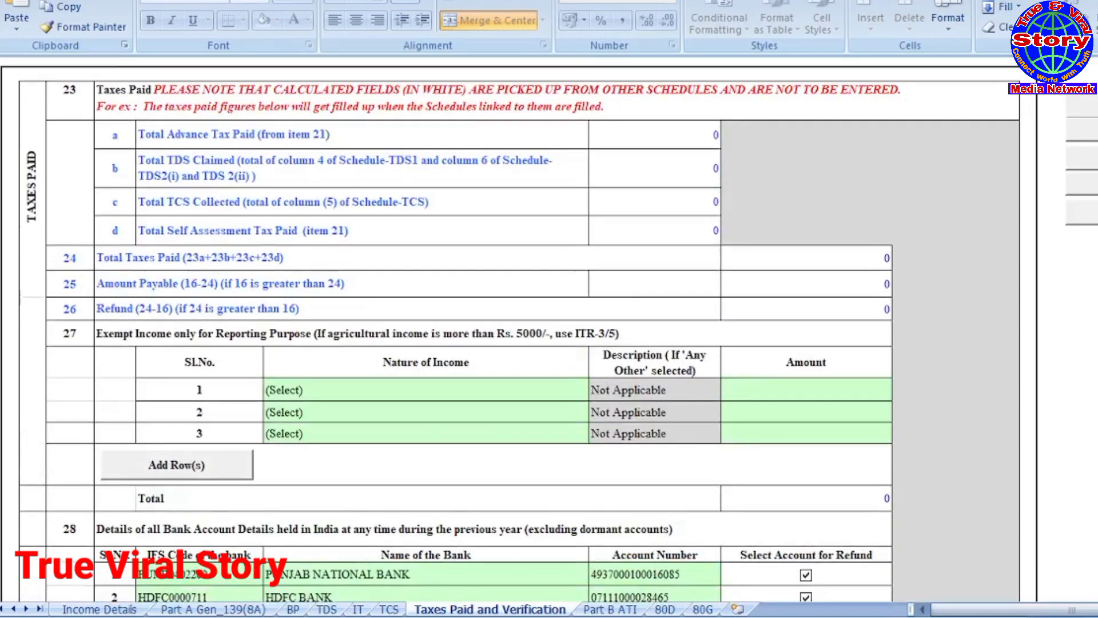
{"action": "left_click", "coordinate": [1084, 129]}
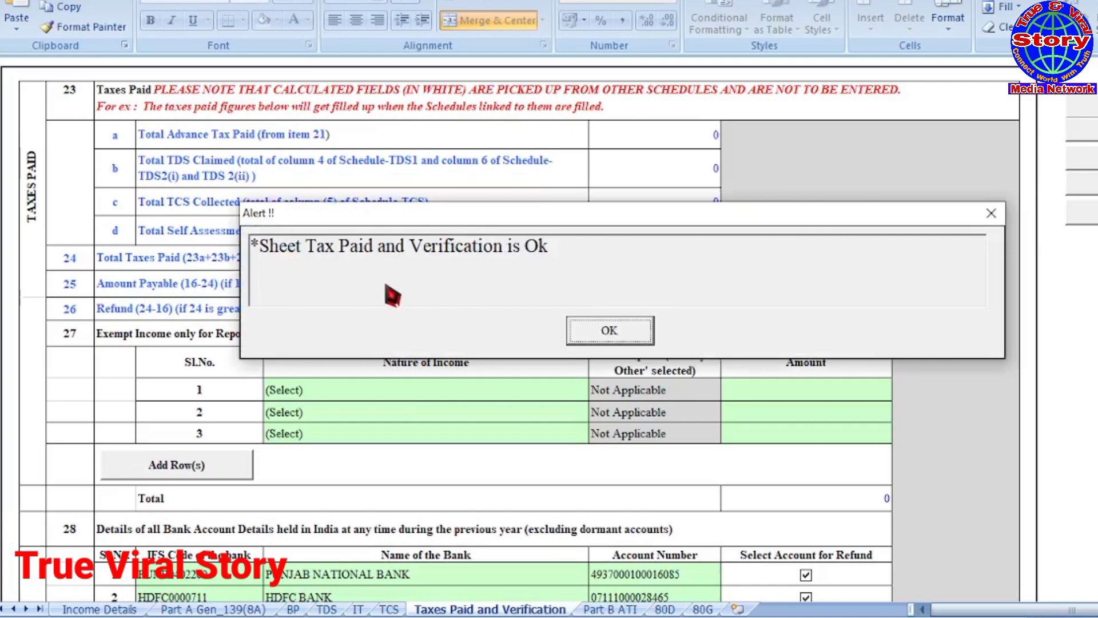
{"action": "left_click", "coordinate": [637, 335]}
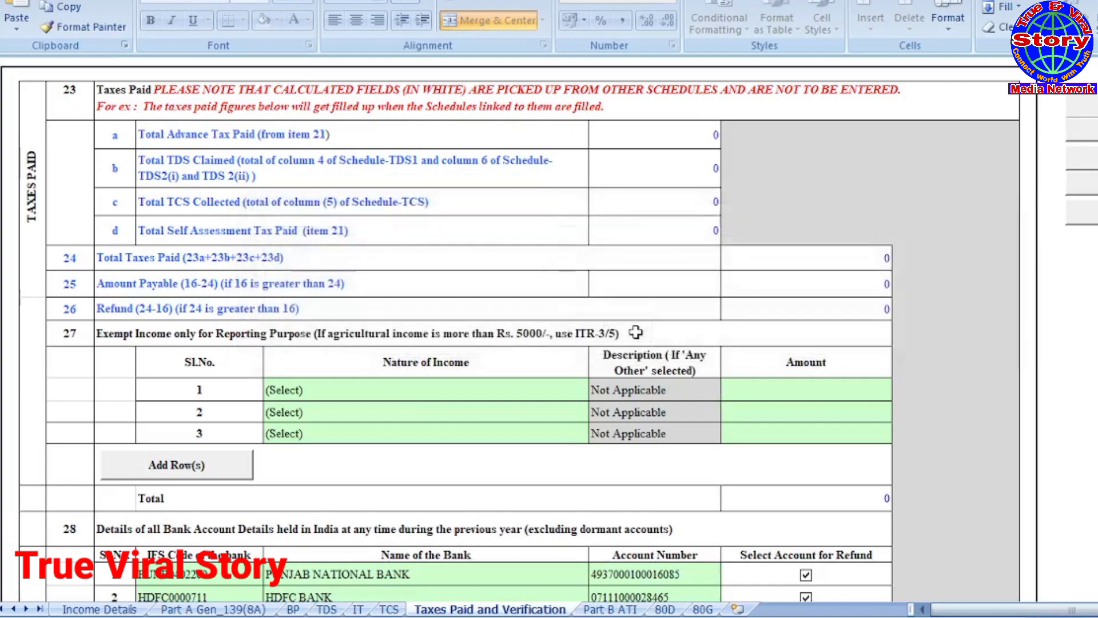
{"action": "scroll", "coordinate": [636, 332], "scroll_direction": "down", "scroll_amount": 3}
{"action": "left_click", "coordinate": [595, 609]}
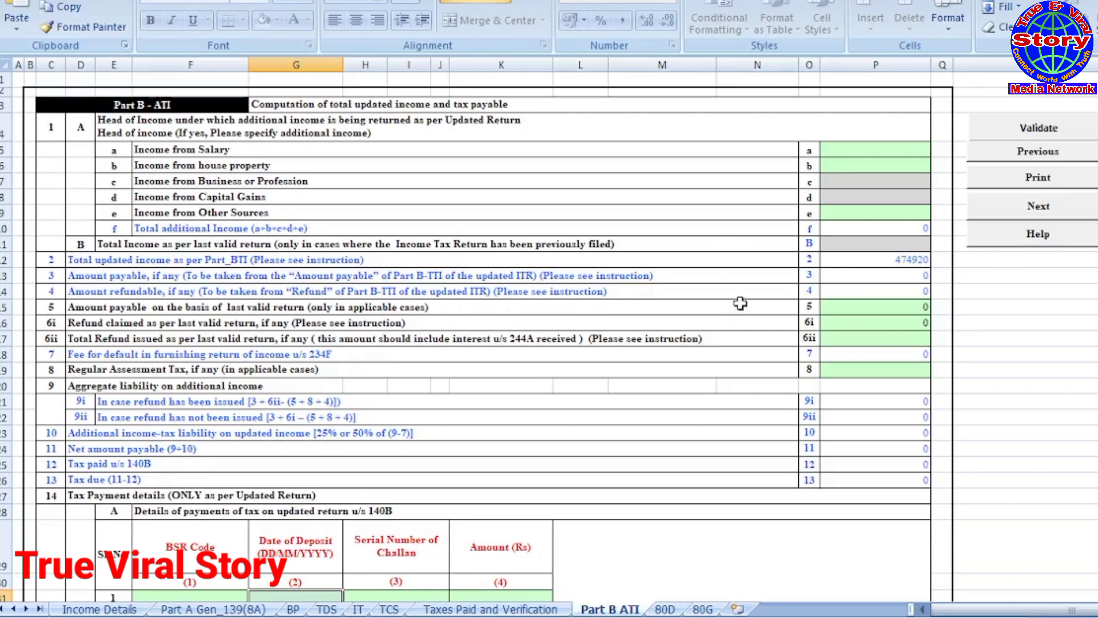
{"action": "scroll", "coordinate": [691, 292], "scroll_direction": "down", "scroll_amount": 3}
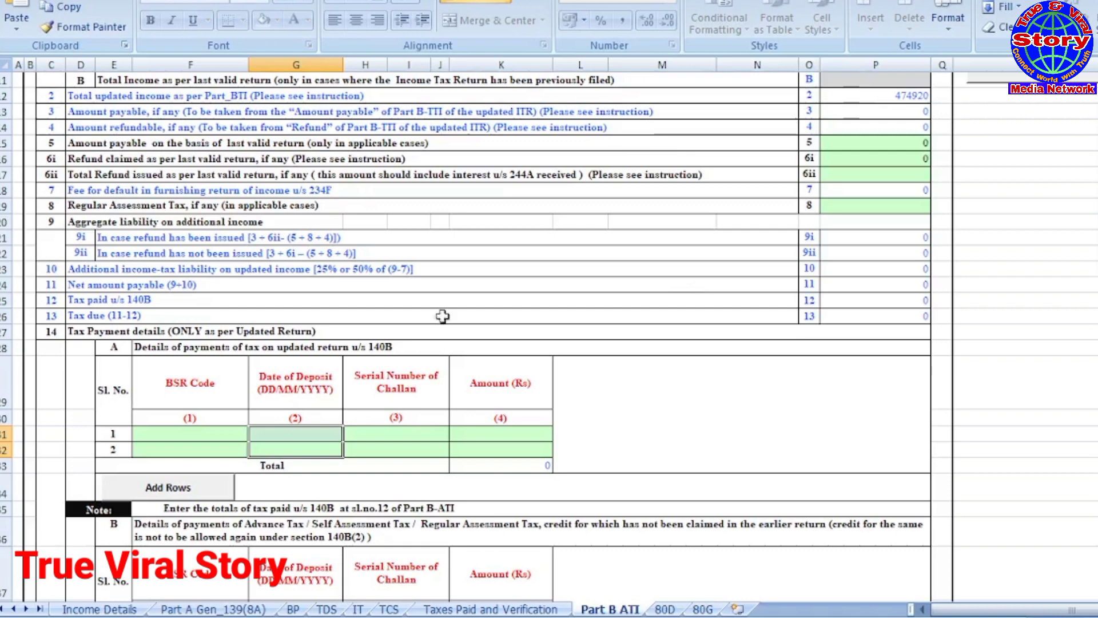
{"action": "left_click", "coordinate": [78, 333]}
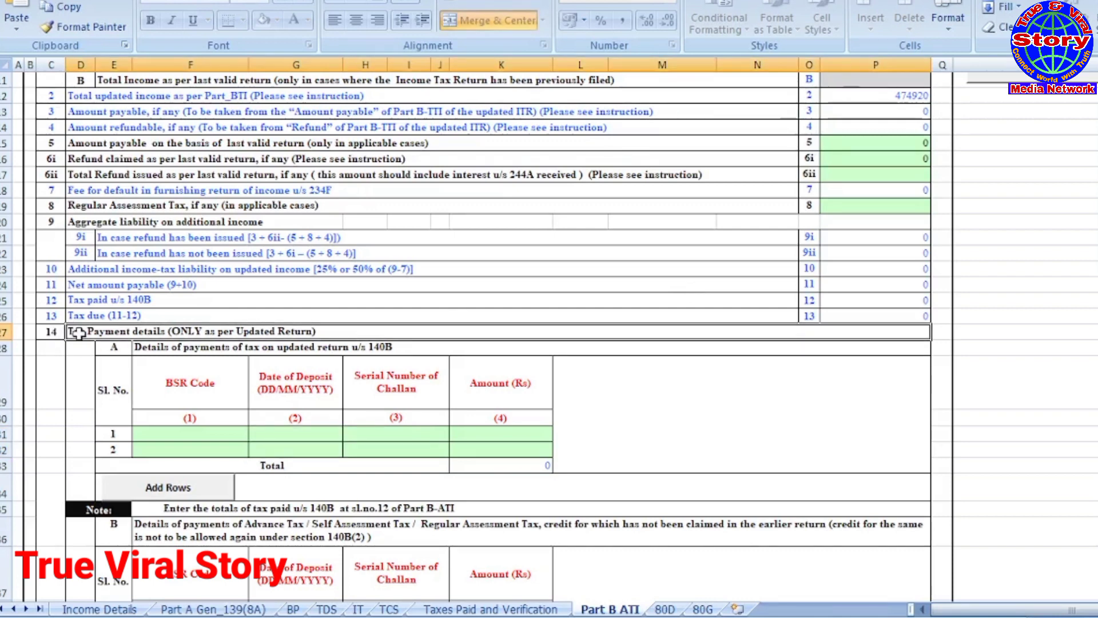
{"action": "scroll", "coordinate": [79, 334], "scroll_direction": "down", "scroll_amount": 1}
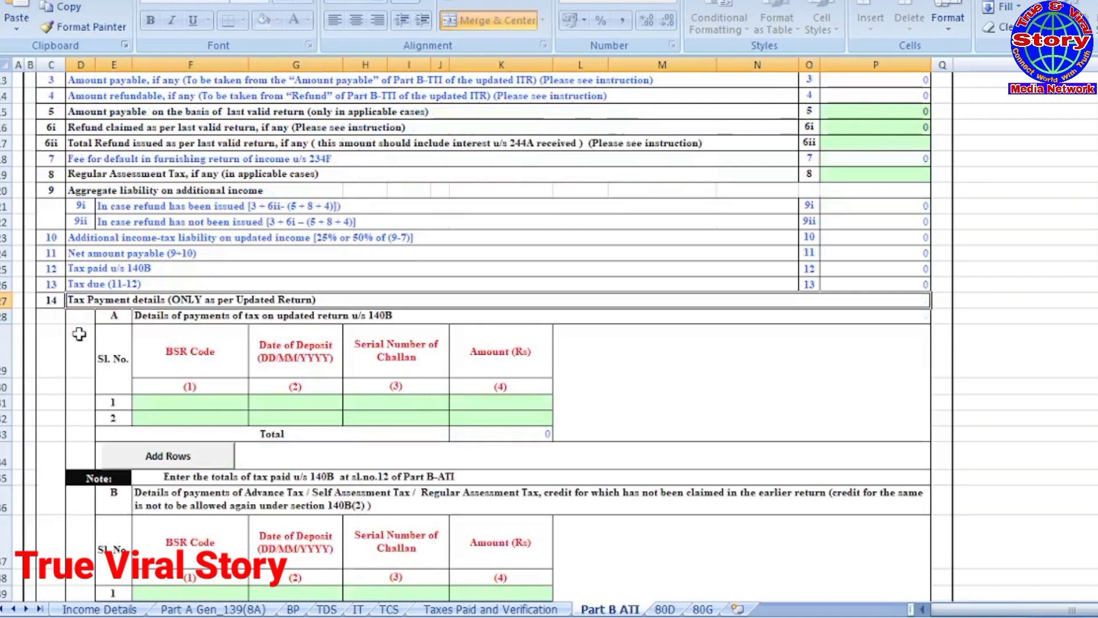
{"action": "scroll", "coordinate": [79, 334], "scroll_direction": "down", "scroll_amount": 1}
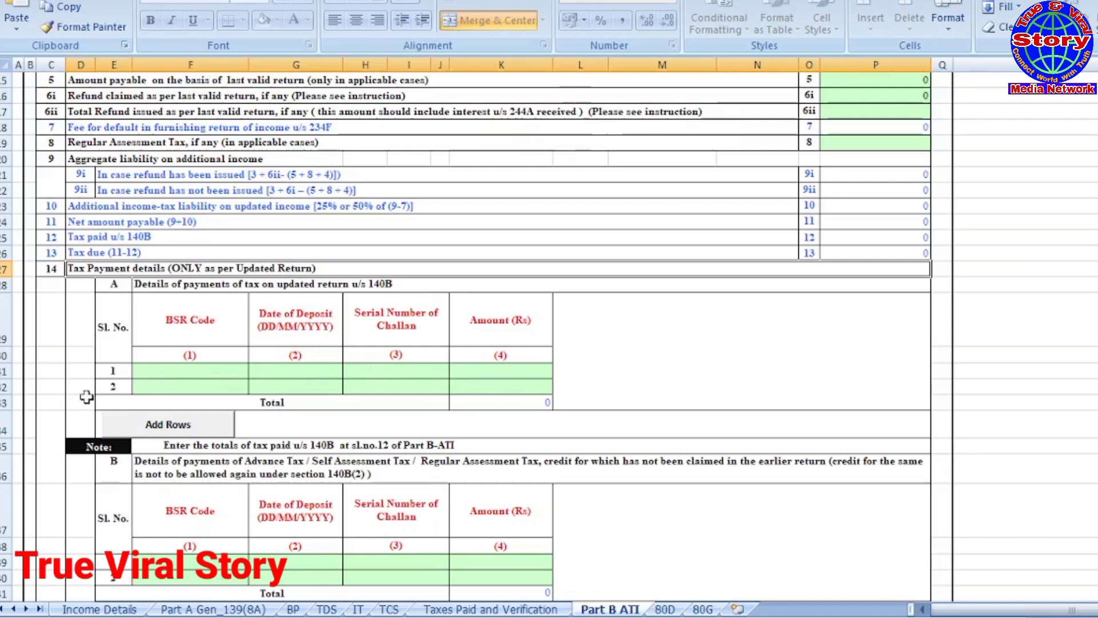
Step: Record a challan payment u/s 140B of 1000 in Part B ATI
{"action": "left_click", "coordinate": [183, 375]}
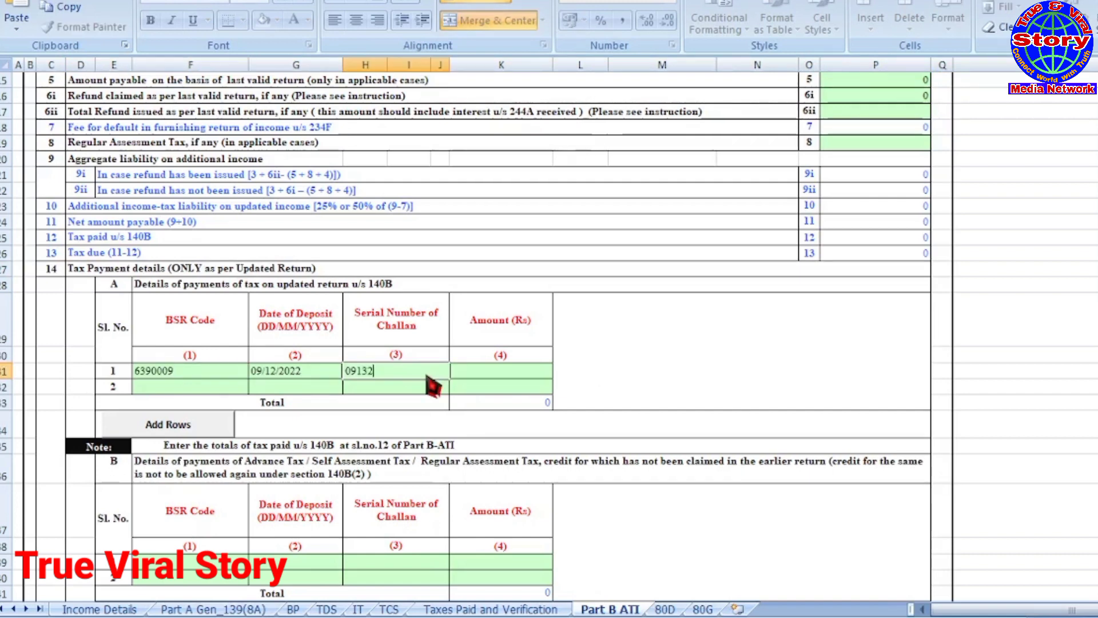
{"action": "left_click", "coordinate": [509, 373]}
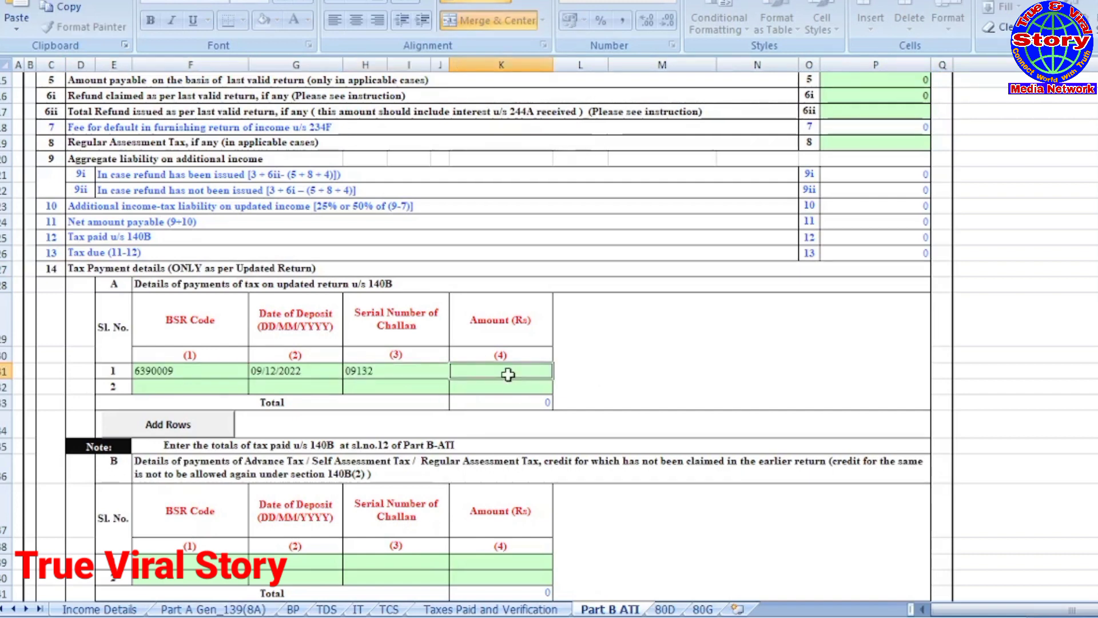
{"action": "type", "text": "1000"}
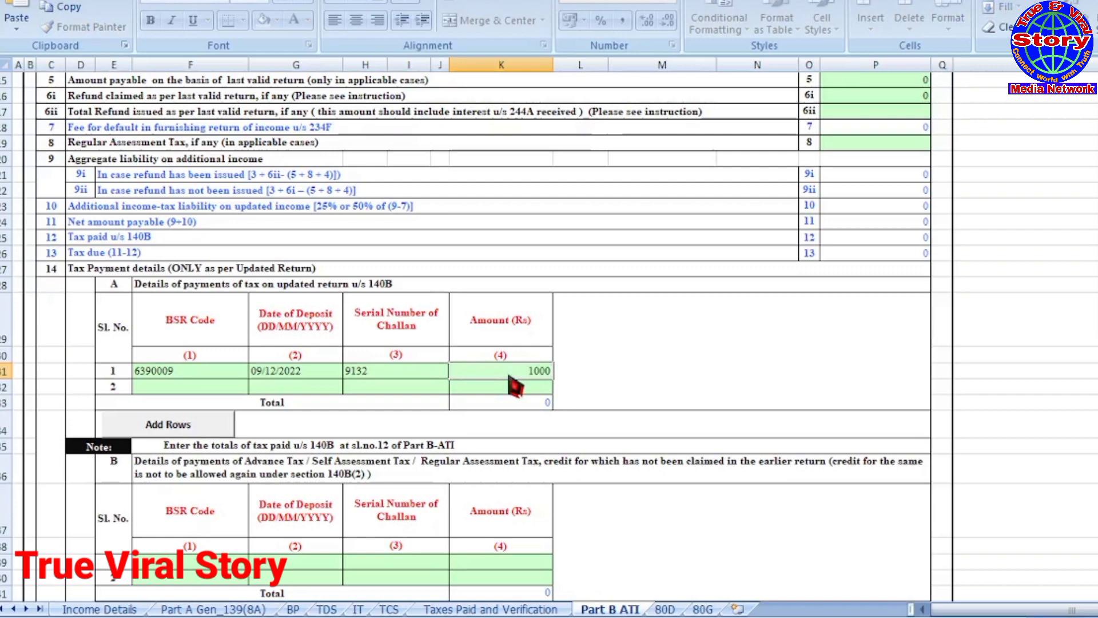
{"action": "left_click", "coordinate": [601, 371]}
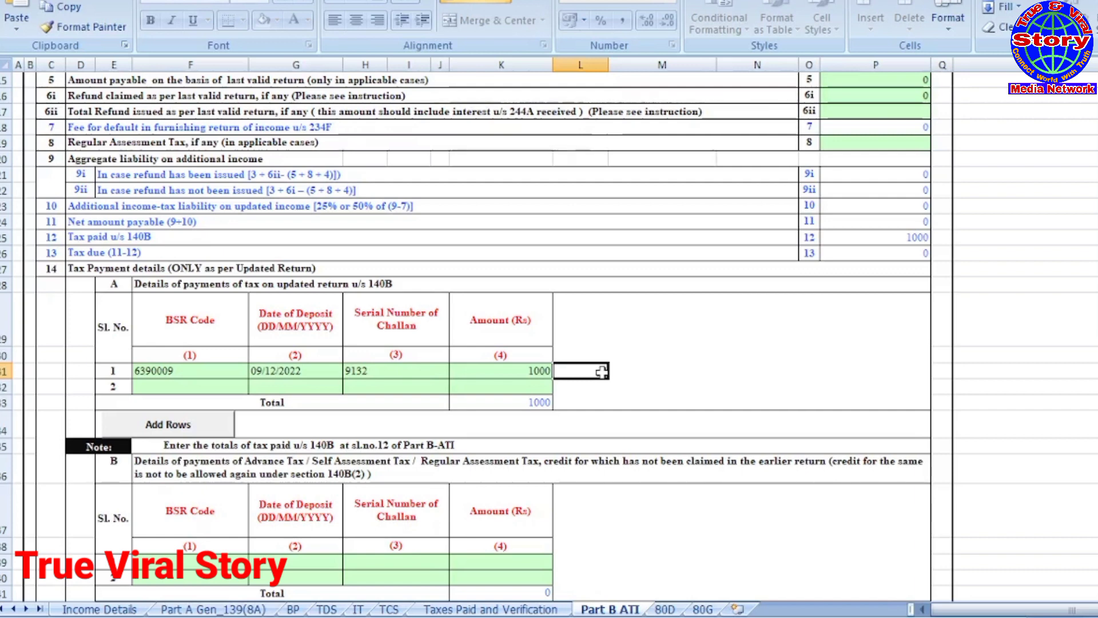
Step: Validate the Part B ATI sheet as OK and open the 80D sheet
{"action": "scroll", "coordinate": [625, 386], "scroll_direction": "up", "scroll_amount": 2}
{"action": "scroll", "coordinate": [624, 386], "scroll_direction": "up", "scroll_amount": 1}
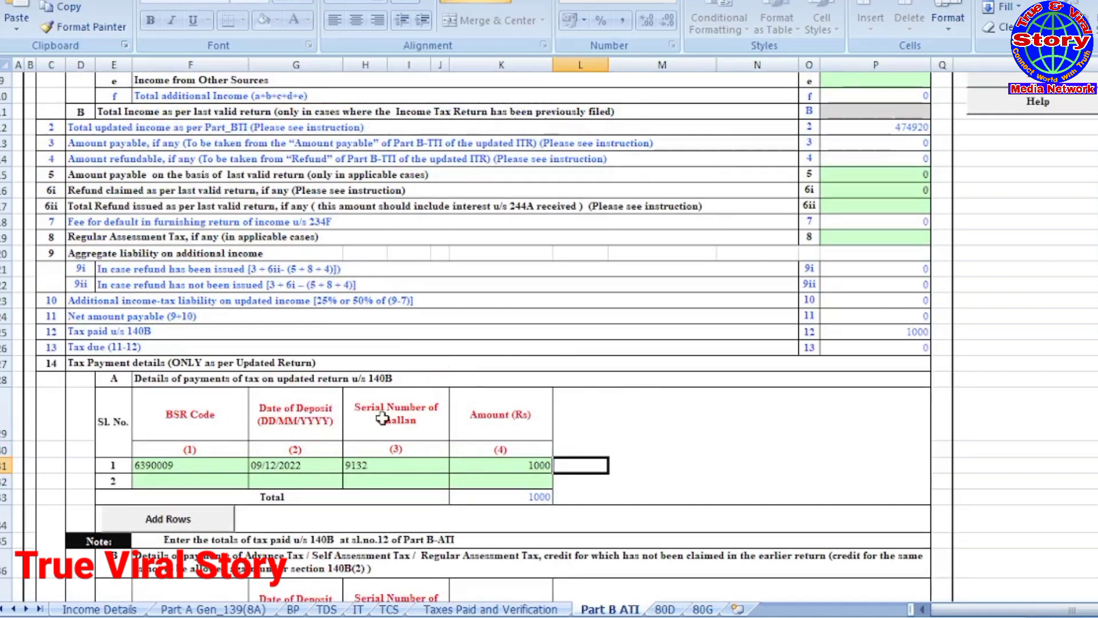
{"action": "scroll", "coordinate": [382, 419], "scroll_direction": "down", "scroll_amount": 1}
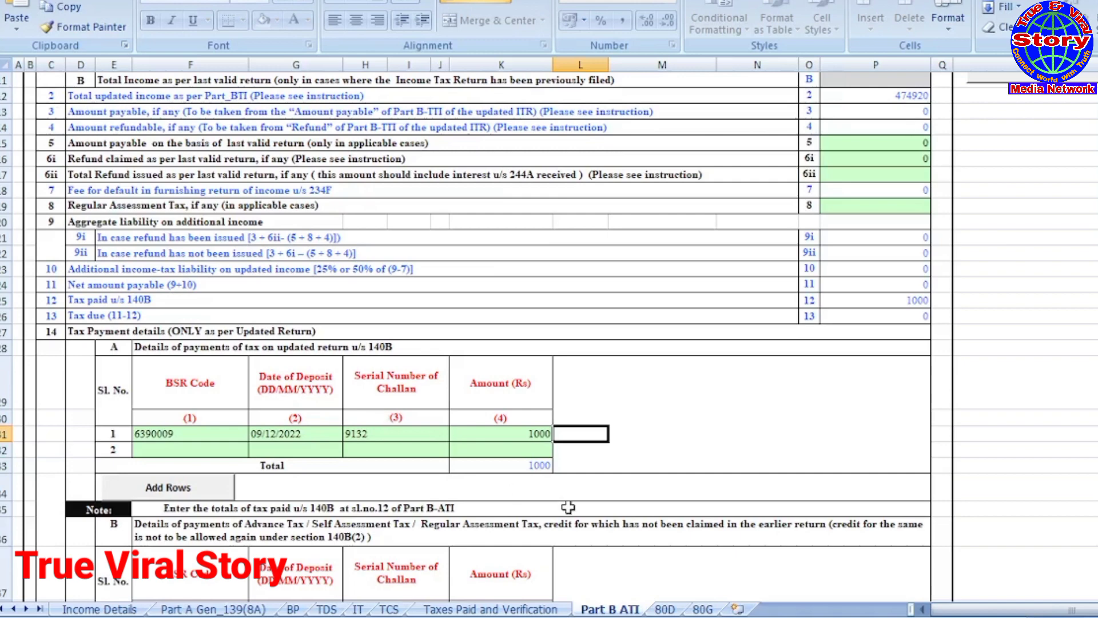
{"action": "scroll", "coordinate": [535, 504], "scroll_direction": "down", "scroll_amount": 2}
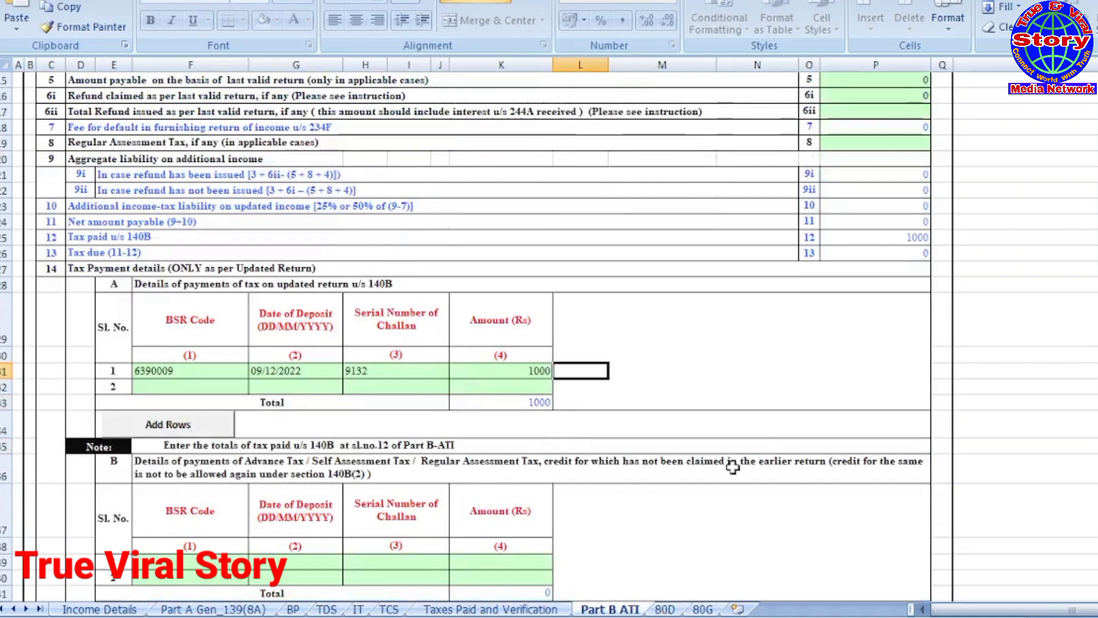
{"action": "scroll", "coordinate": [694, 506], "scroll_direction": "up", "scroll_amount": 5}
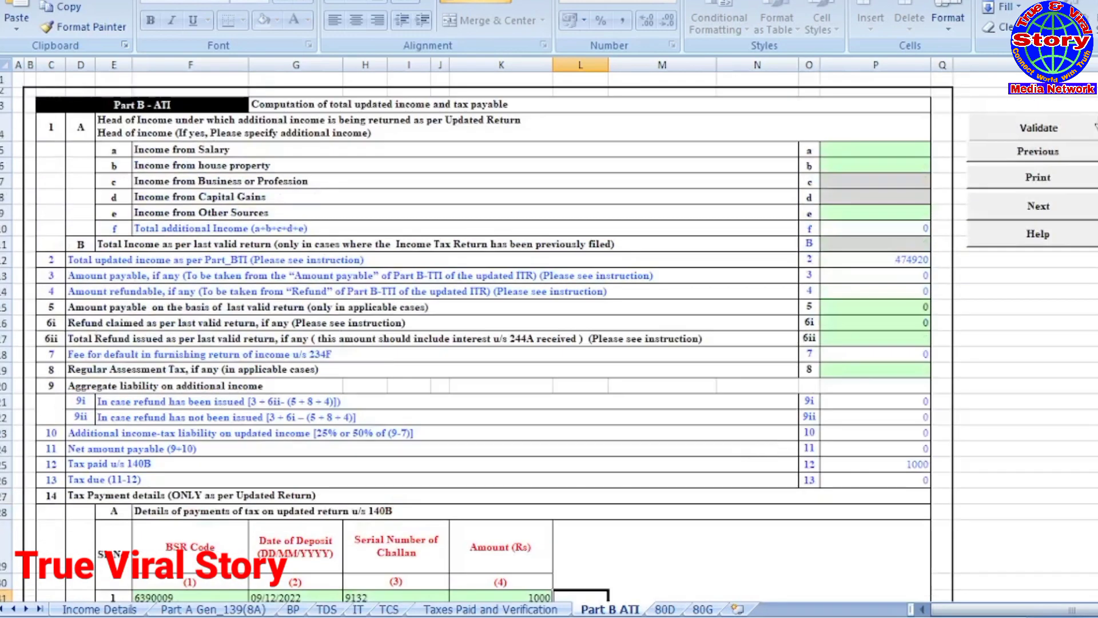
{"action": "left_click", "coordinate": [1078, 135]}
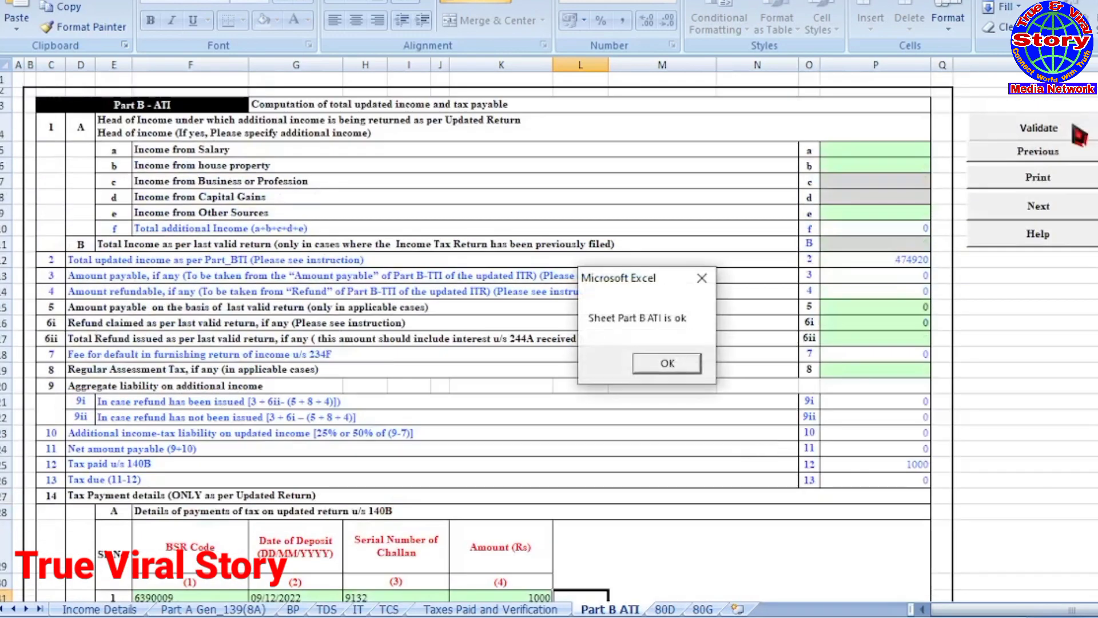
{"action": "left_click", "coordinate": [680, 366]}
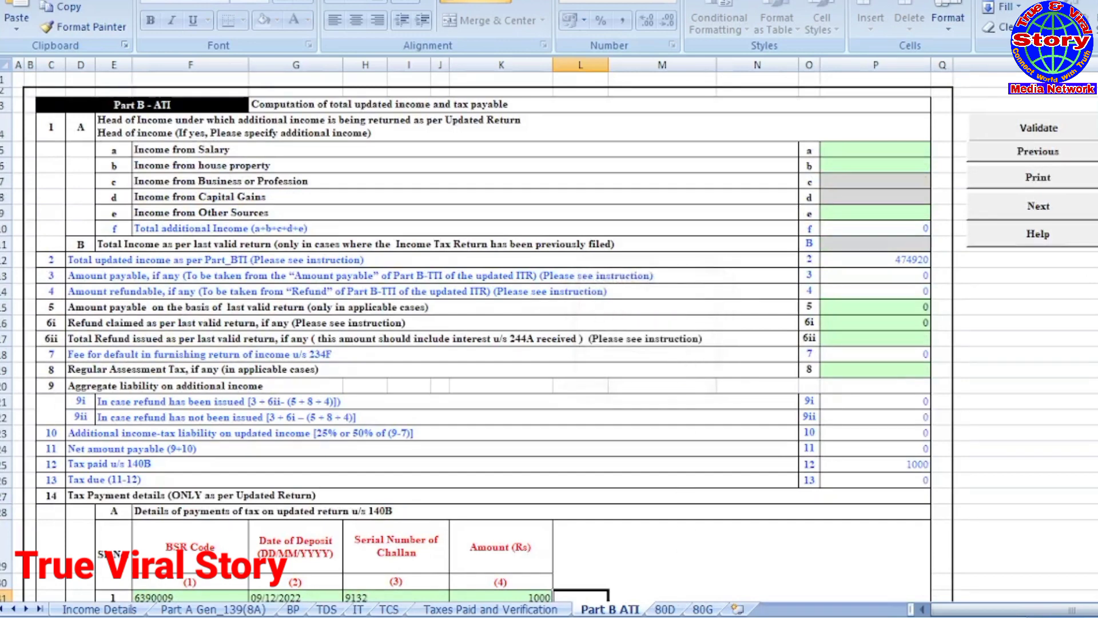
{"action": "left_click", "coordinate": [665, 609]}
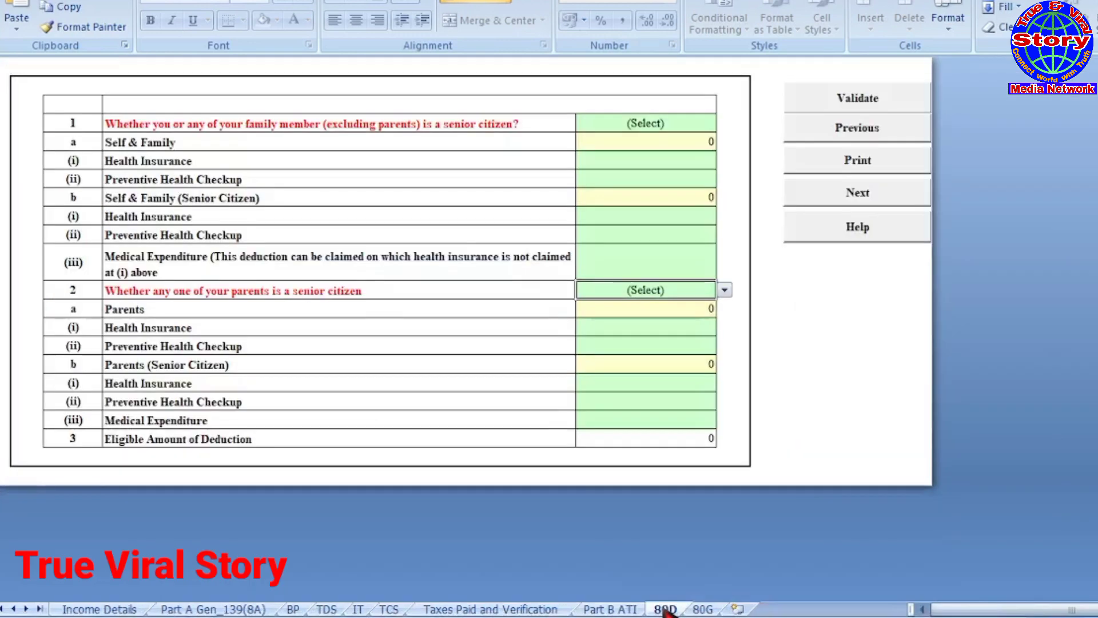
Step: Set 80D to Not Claiming for Self/Family and Not claiming for Parents
{"action": "left_click", "coordinate": [661, 127]}
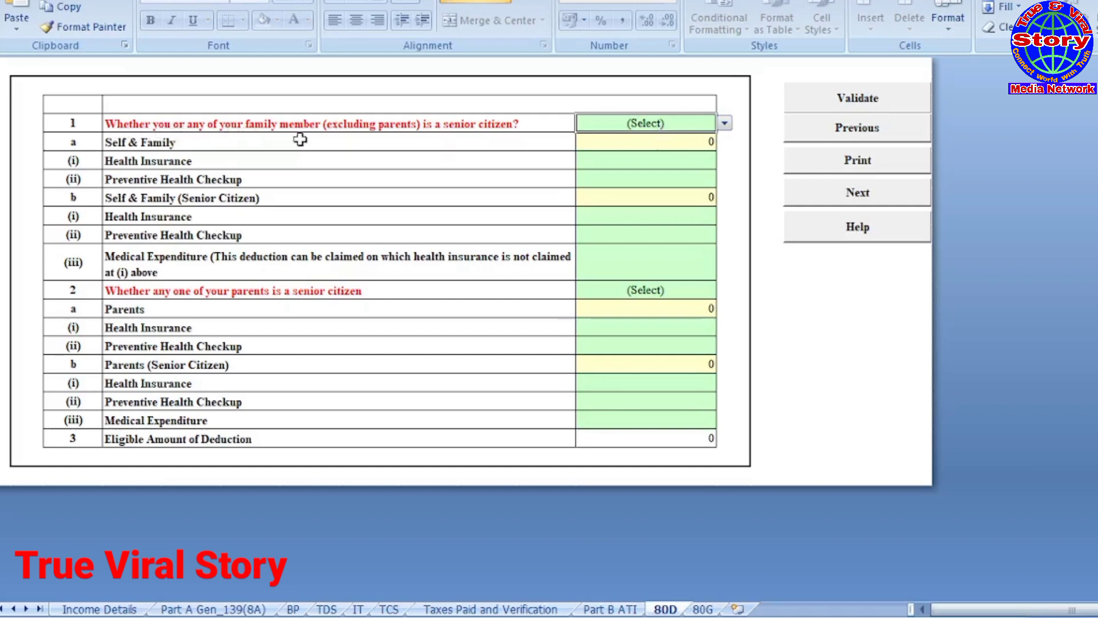
{"action": "left_click", "coordinate": [725, 123]}
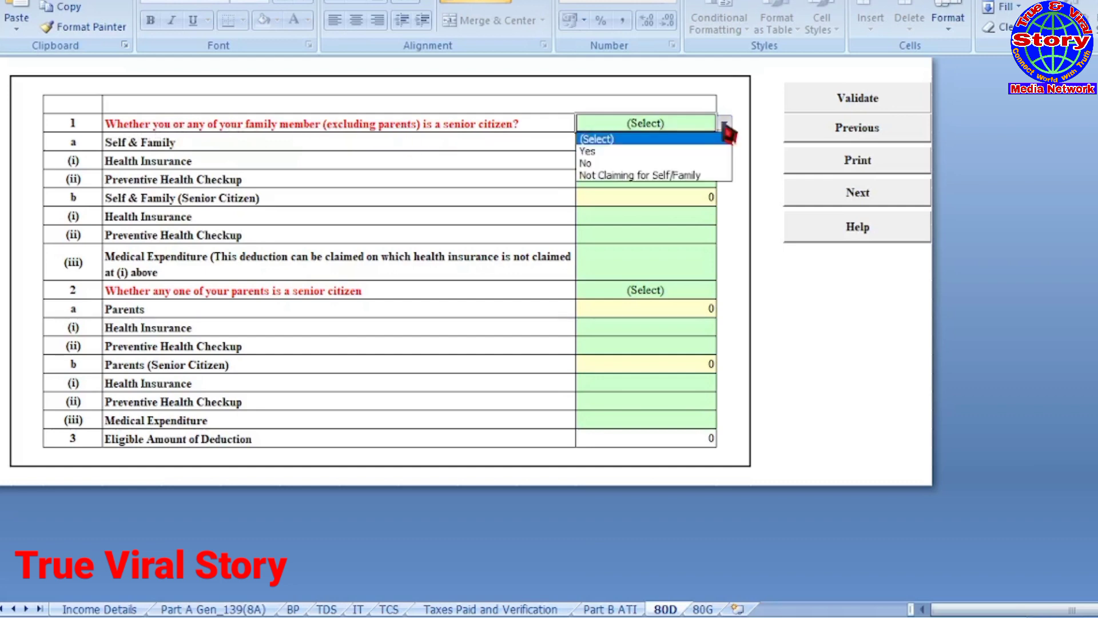
{"action": "left_click", "coordinate": [636, 176]}
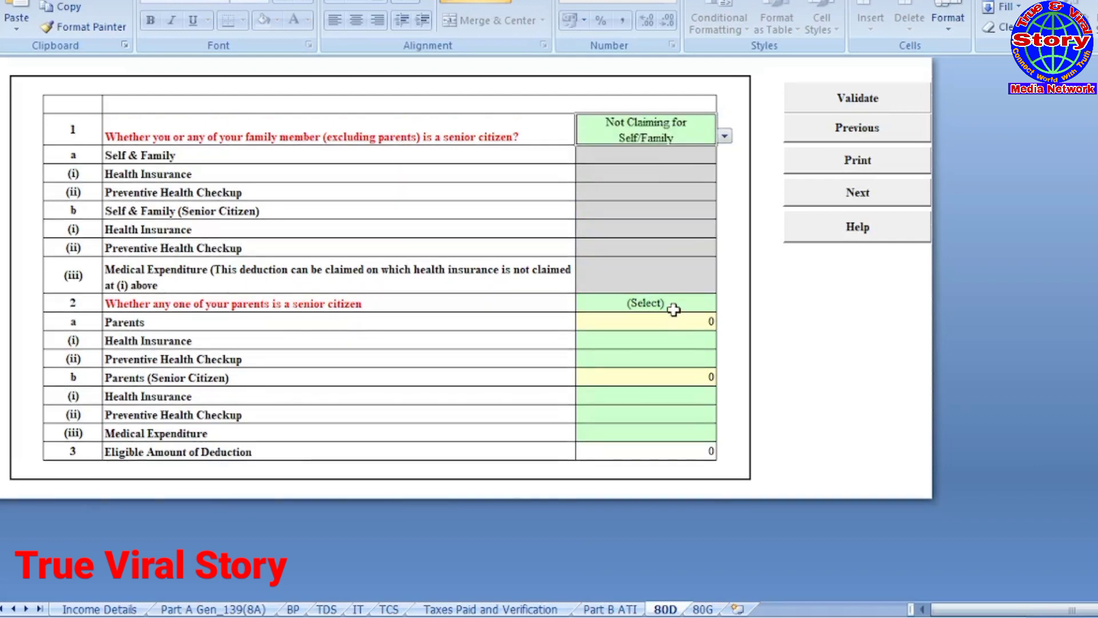
{"action": "left_click", "coordinate": [673, 307]}
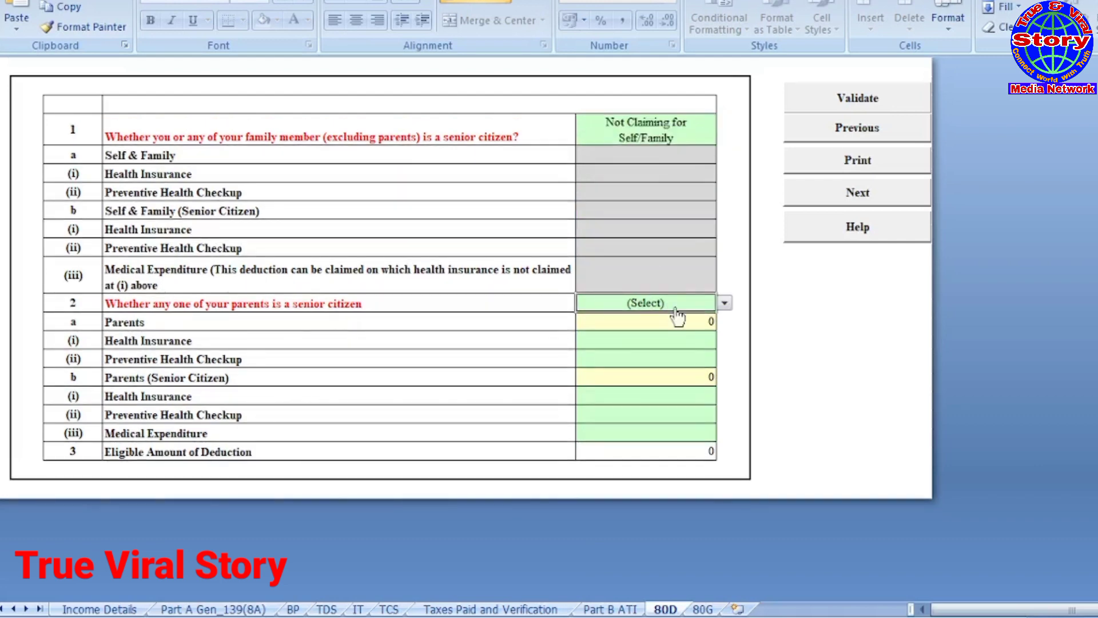
{"action": "left_click", "coordinate": [725, 303]}
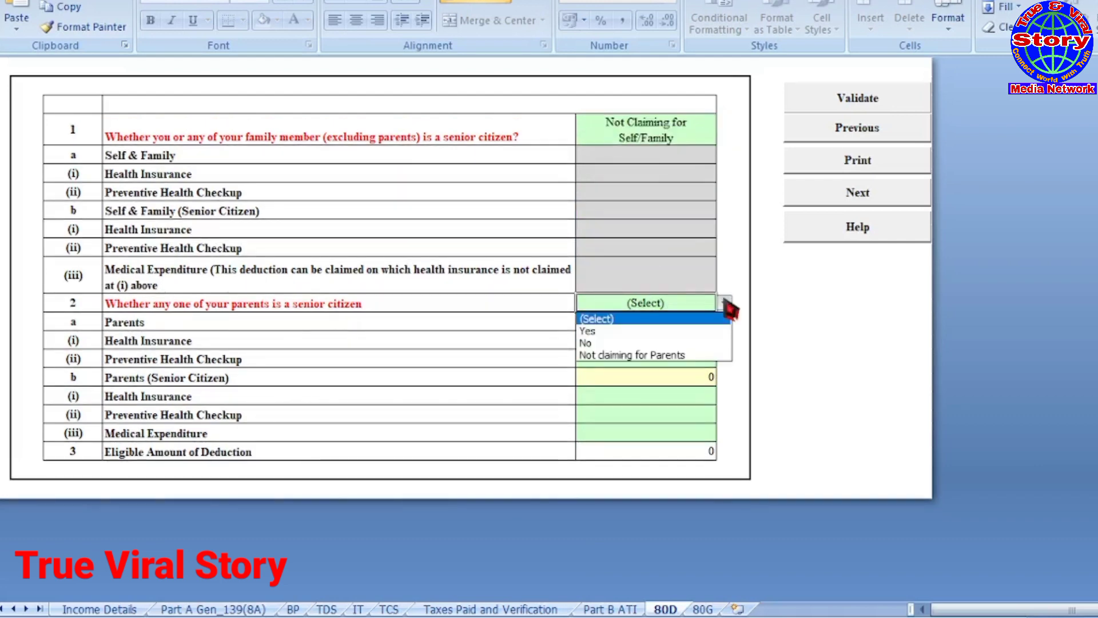
{"action": "left_click", "coordinate": [610, 356]}
{"action": "left_click", "coordinate": [808, 338]}
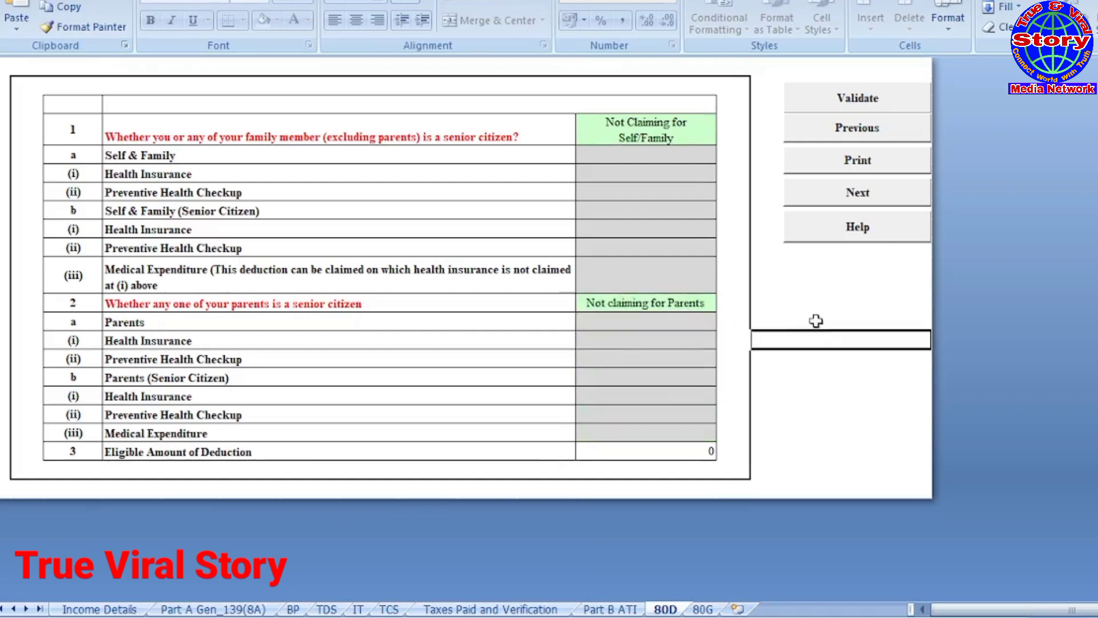
Step: Validate the 80D sheet and move to the 80G donations sheet
{"action": "left_click", "coordinate": [856, 102]}
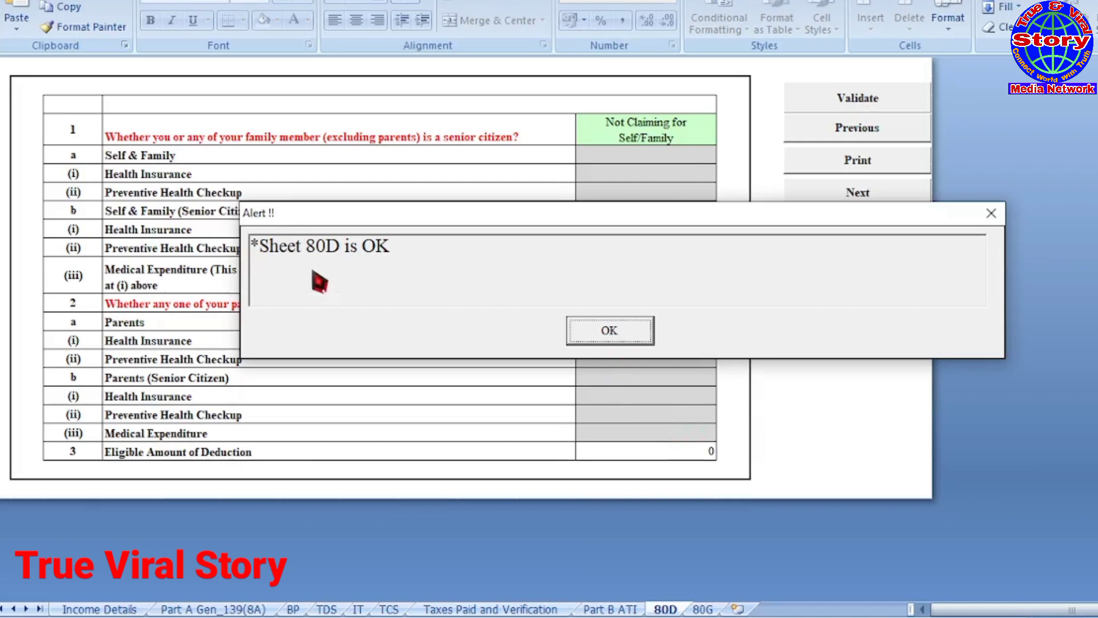
{"action": "left_click", "coordinate": [616, 339]}
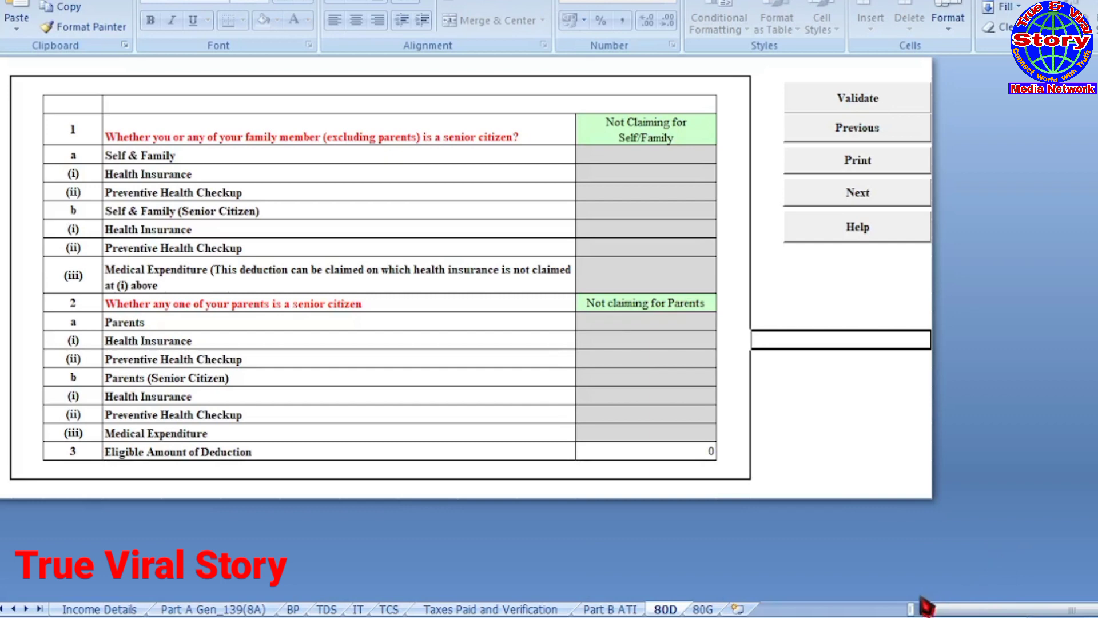
{"action": "left_click", "coordinate": [703, 610]}
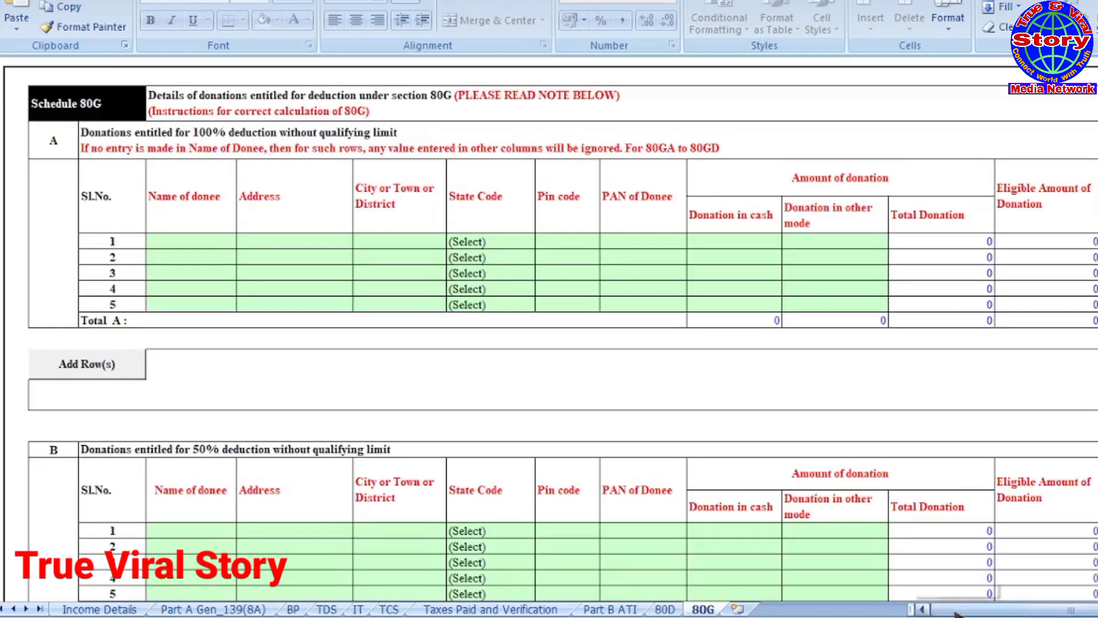
Step: Validate the blank Schedule 80G sheet, dismiss the alert, and return to Income Details
{"action": "left_click_drag", "start_coordinate": [955, 612], "coordinate": [959, 614]}
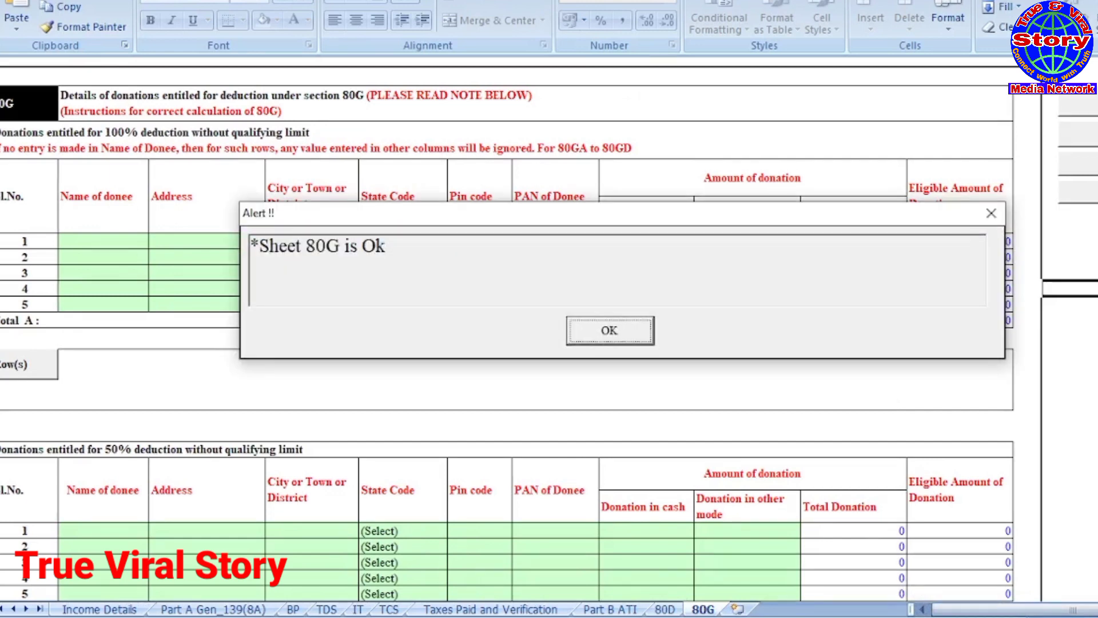
{"action": "left_click", "coordinate": [600, 329]}
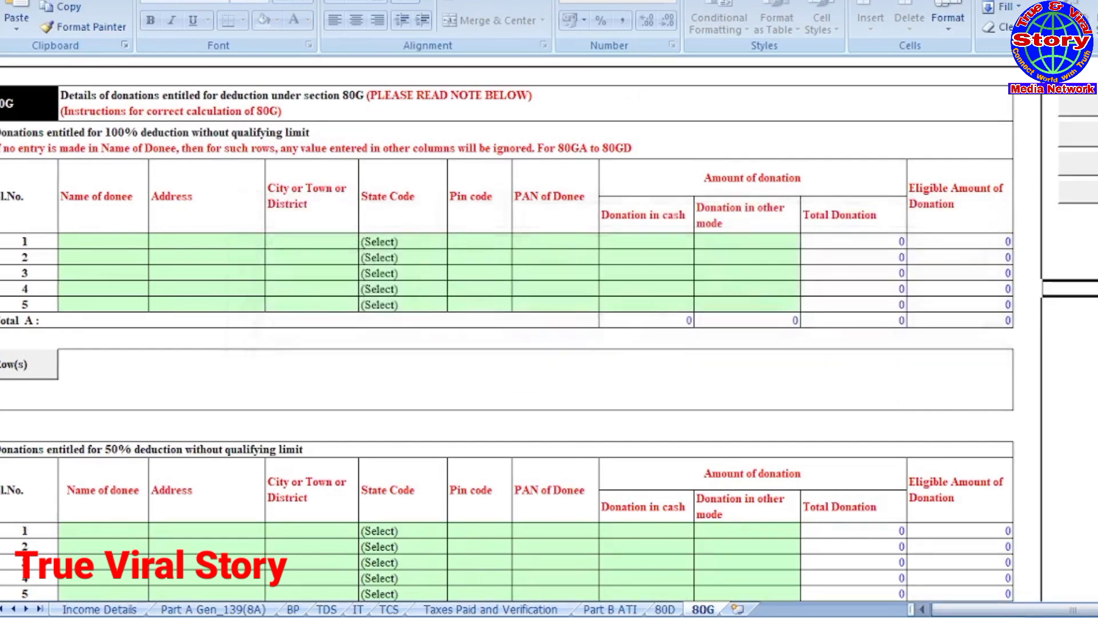
{"action": "left_click", "coordinate": [951, 609]}
{"action": "left_click", "coordinate": [87, 611]}
{"action": "scroll", "coordinate": [472, 421], "scroll_direction": "up", "scroll_amount": 20}
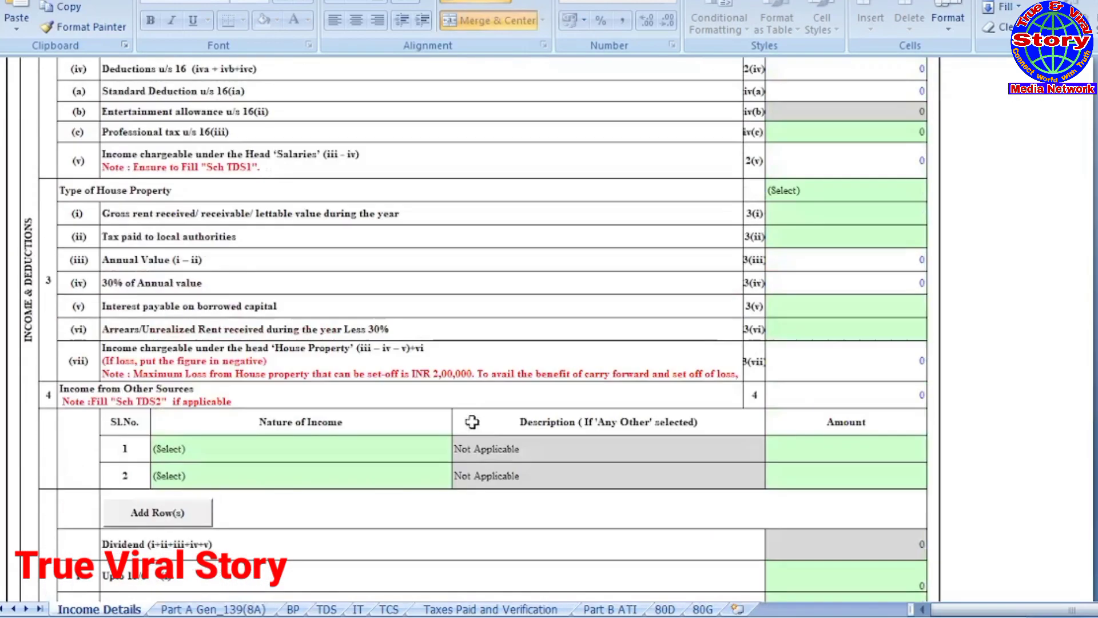
Step: Run Calculate Tax, then check the Income Details form showing business income 474920
{"action": "scroll", "coordinate": [472, 421], "scroll_direction": "up", "scroll_amount": 8}
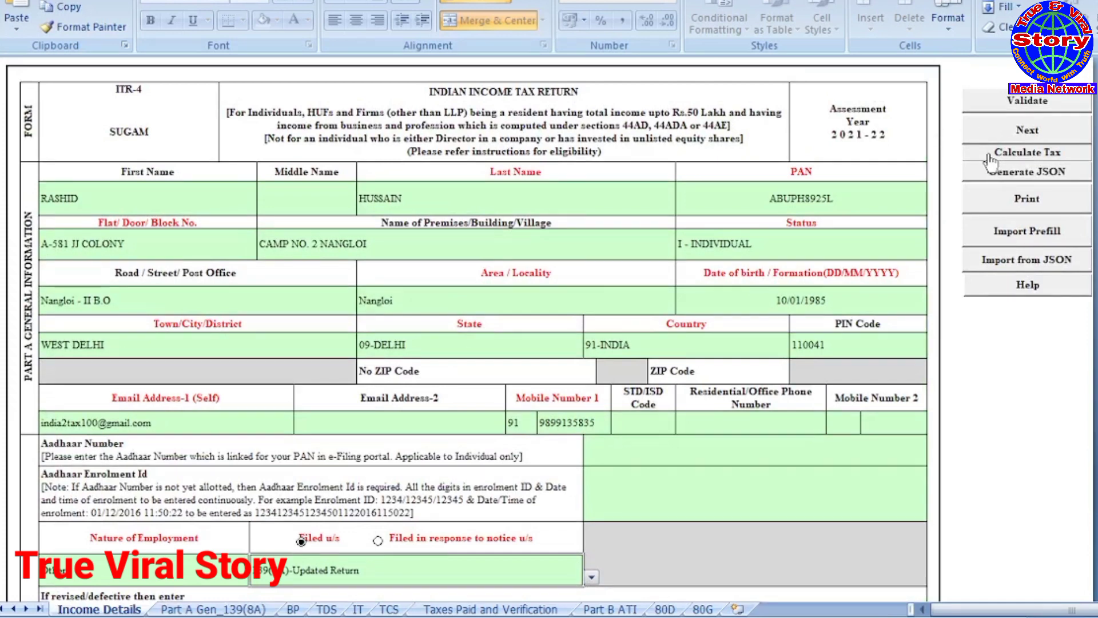
{"action": "left_click", "coordinate": [1029, 159]}
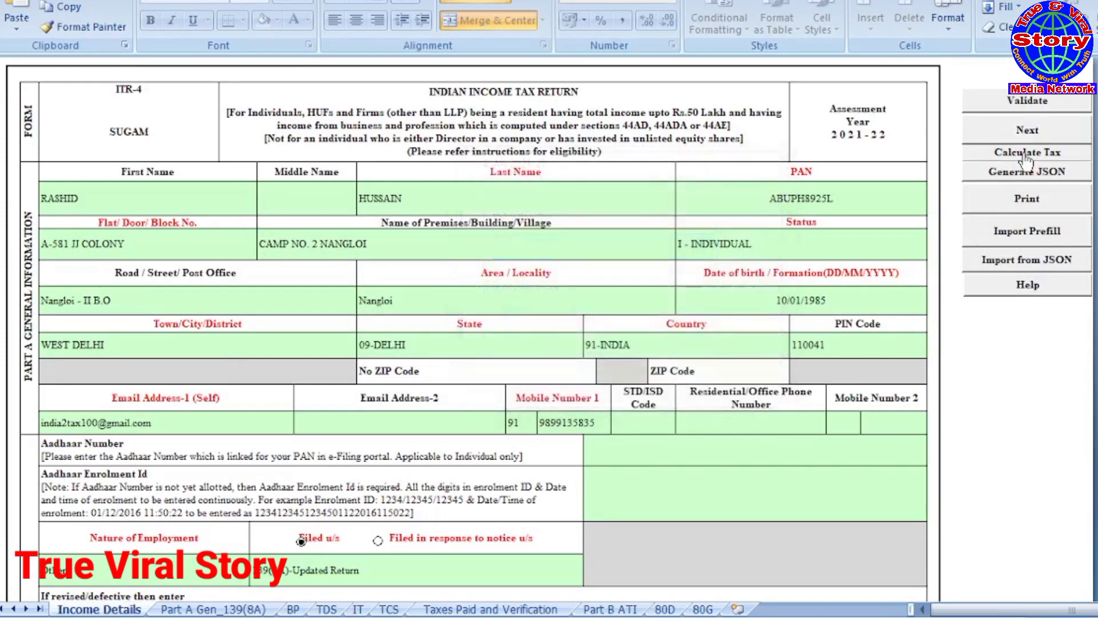
{"action": "scroll", "coordinate": [663, 354], "scroll_direction": "down", "scroll_amount": 10}
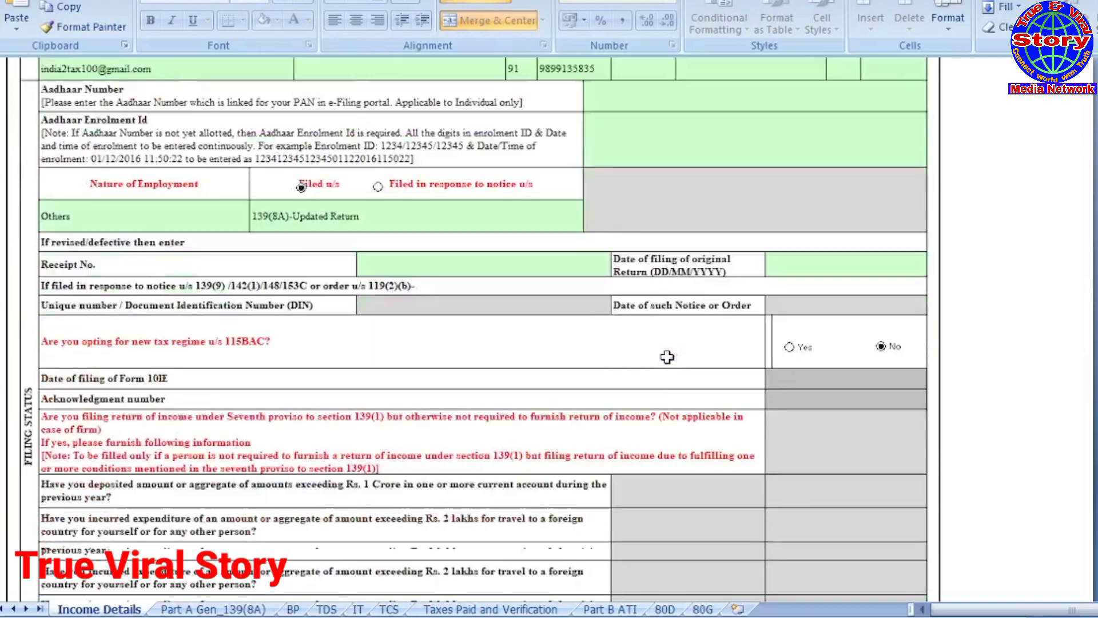
{"action": "scroll", "coordinate": [667, 357], "scroll_direction": "down", "scroll_amount": 8}
{"action": "scroll", "coordinate": [667, 356], "scroll_direction": "up", "scroll_amount": 8}
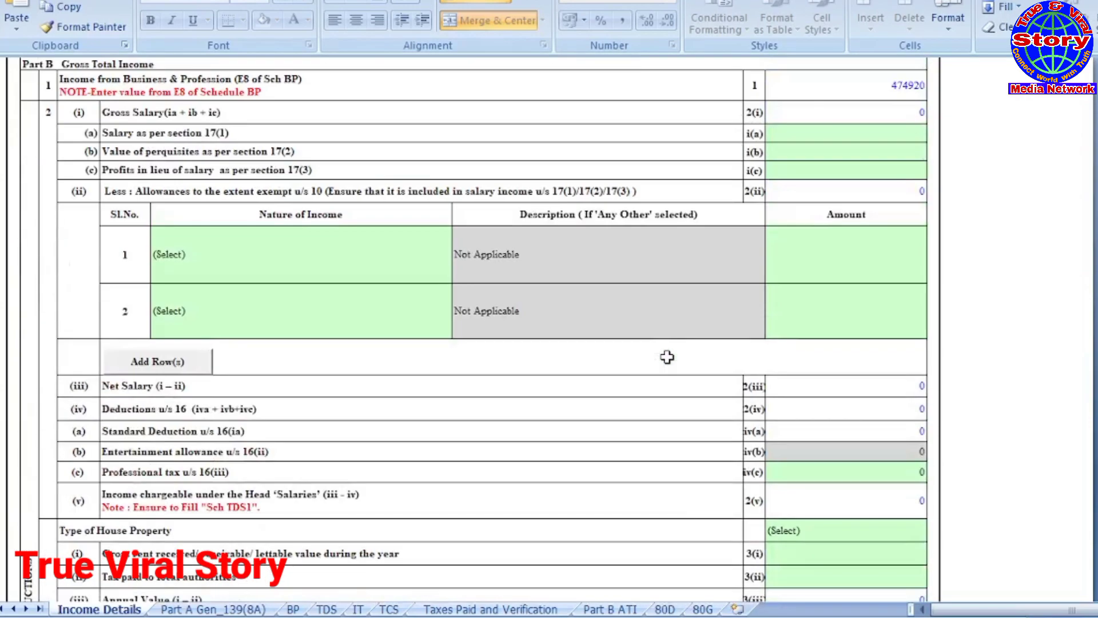
{"action": "scroll", "coordinate": [666, 357], "scroll_direction": "down", "scroll_amount": 8}
{"action": "scroll", "coordinate": [667, 356], "scroll_direction": "up", "scroll_amount": 20}
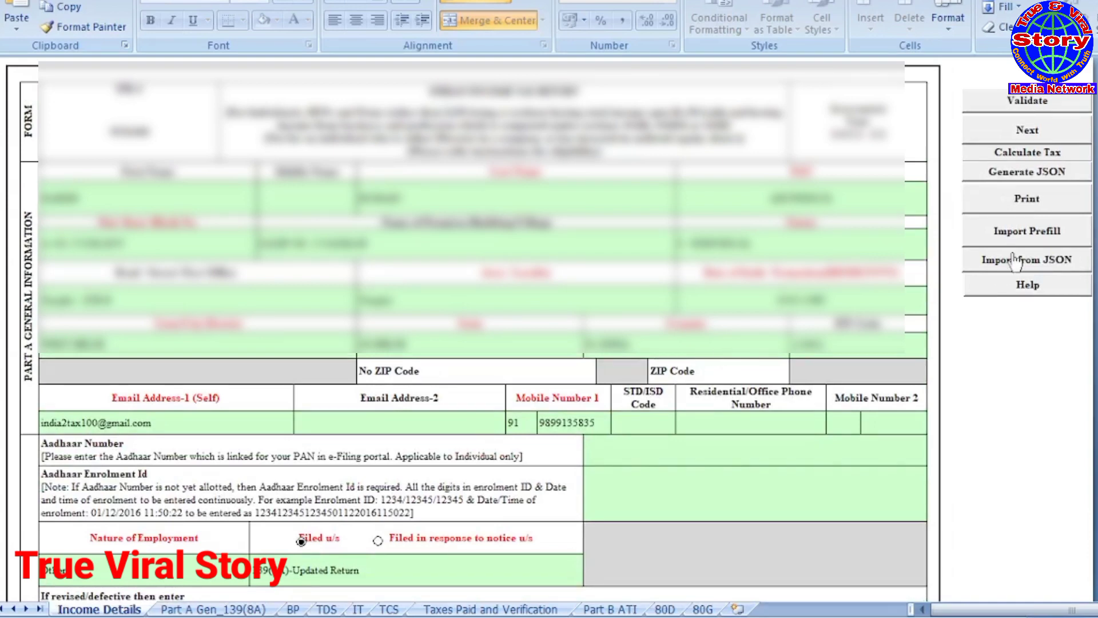
Step: Generate the return JSON into the Desktop's ITR 4 AY 21-22 V1.4 folder
{"action": "left_click", "coordinate": [1013, 174]}
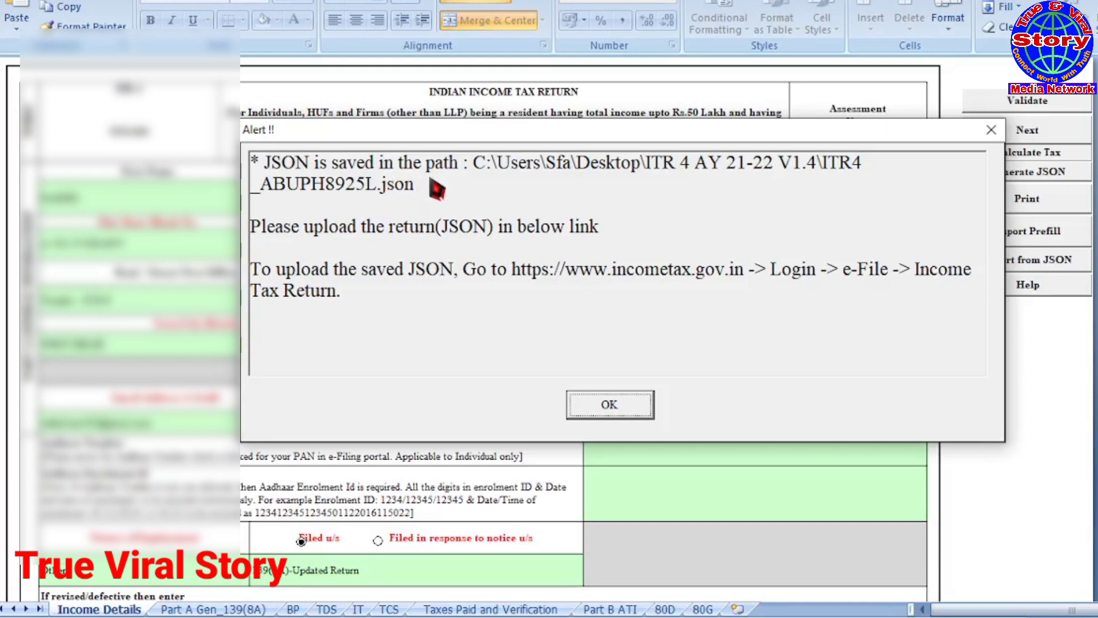
{"action": "left_click", "coordinate": [604, 413]}
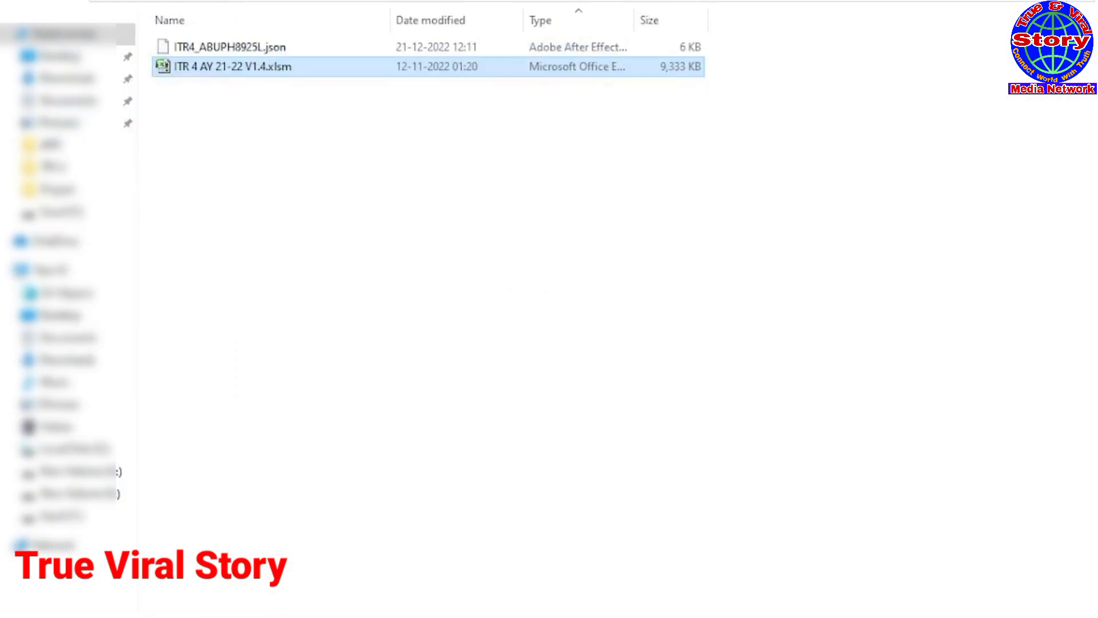
Step: Select the new 6 KB return JSON file in File Explorer
{"action": "left_click", "coordinate": [206, 50]}
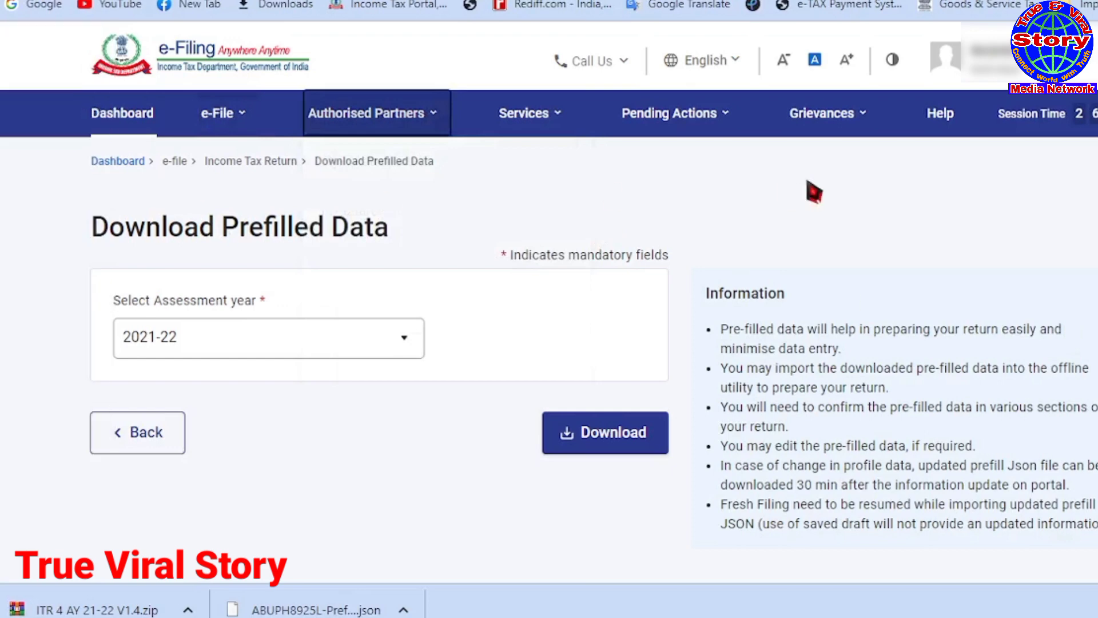
Step: Start filing an income tax return for assessment year 2021-22
{"action": "left_click", "coordinate": [219, 121]}
{"action": "mouse_move", "coordinate": [228, 155]}
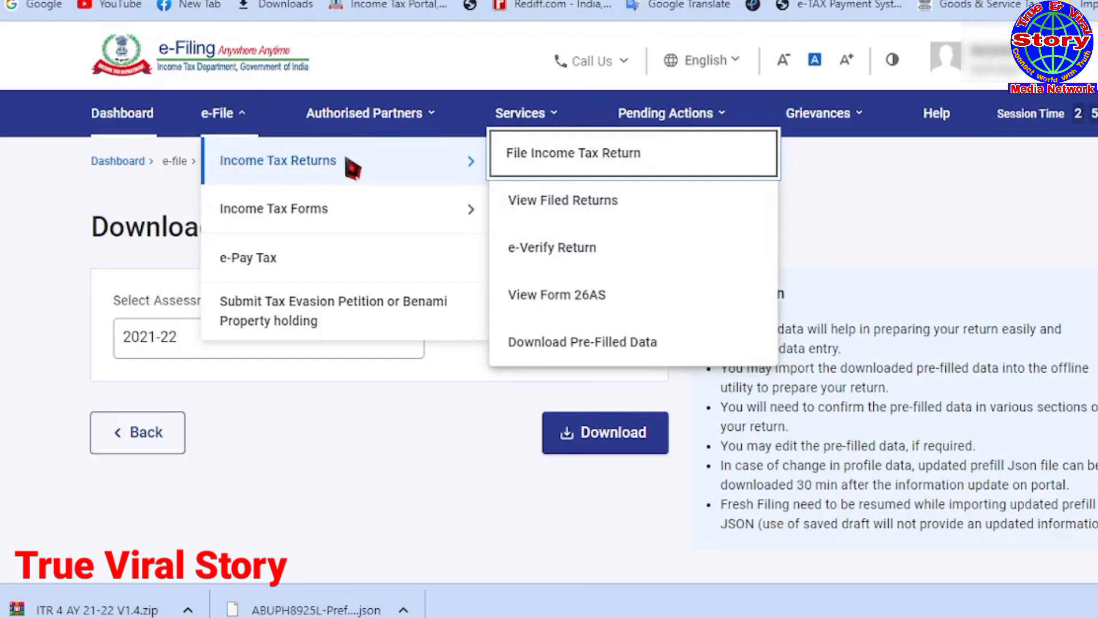
{"action": "left_click", "coordinate": [537, 171]}
{"action": "left_click", "coordinate": [409, 343]}
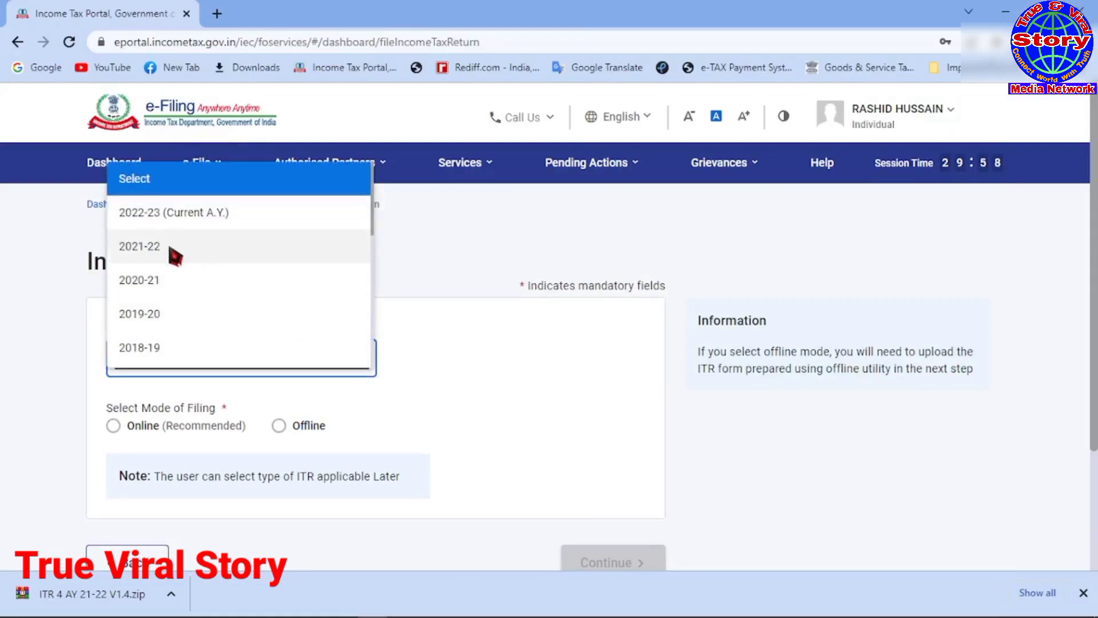
{"action": "left_click", "coordinate": [172, 247]}
Step: Set filing type to 139(8A) Updated Return, answer No to 44AB audit, choose ITR-4, continue
{"action": "scroll", "coordinate": [560, 437], "scroll_direction": "down", "scroll_amount": 3}
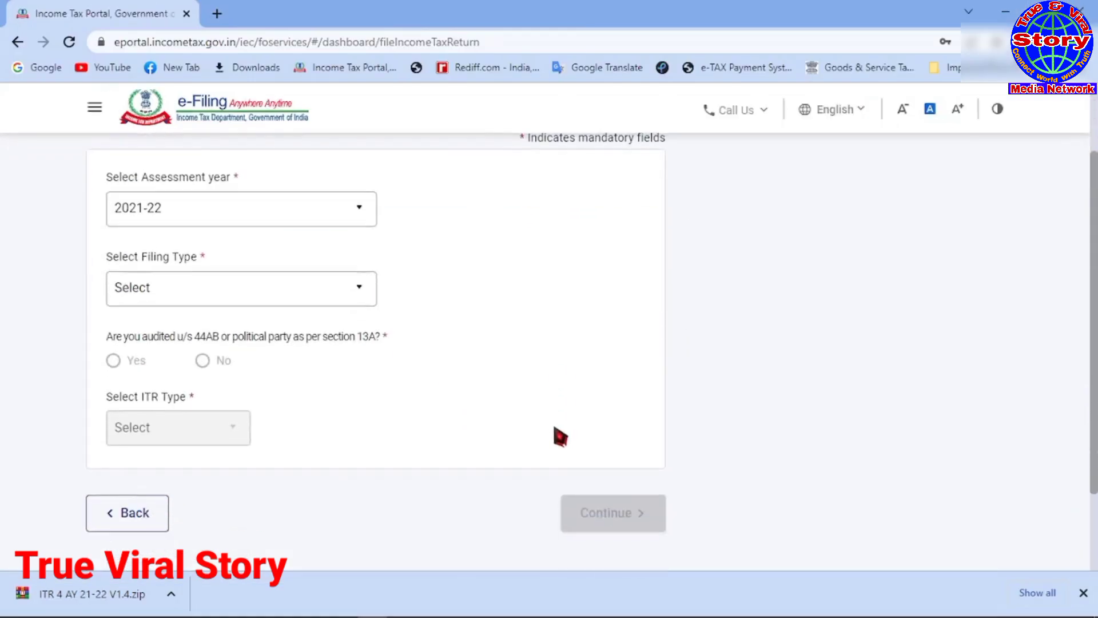
{"action": "left_click", "coordinate": [360, 292]}
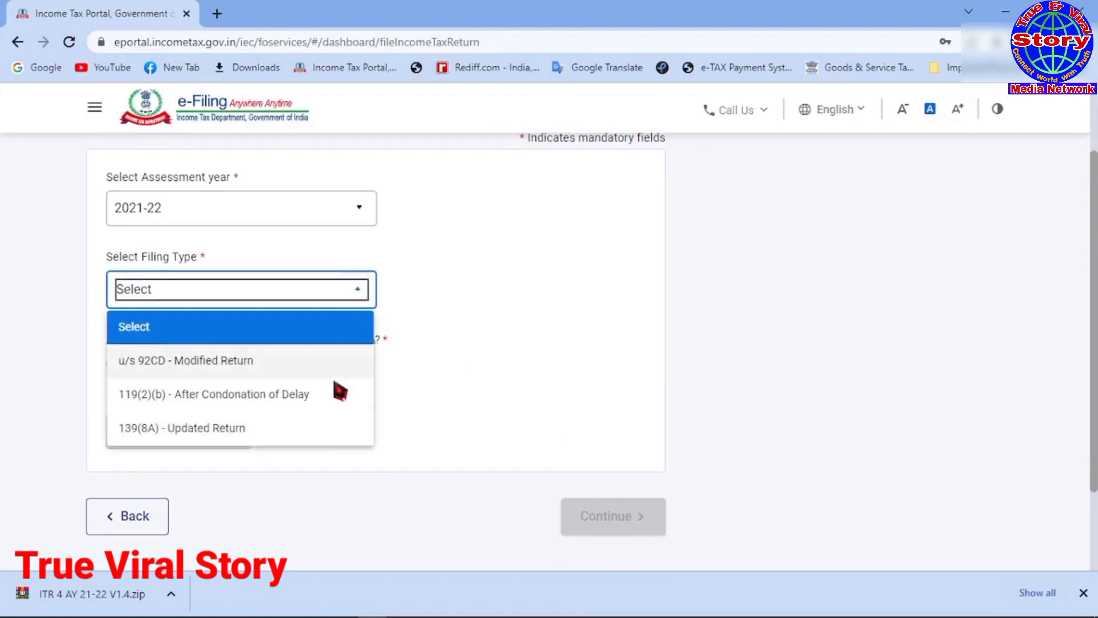
{"action": "left_click", "coordinate": [210, 438]}
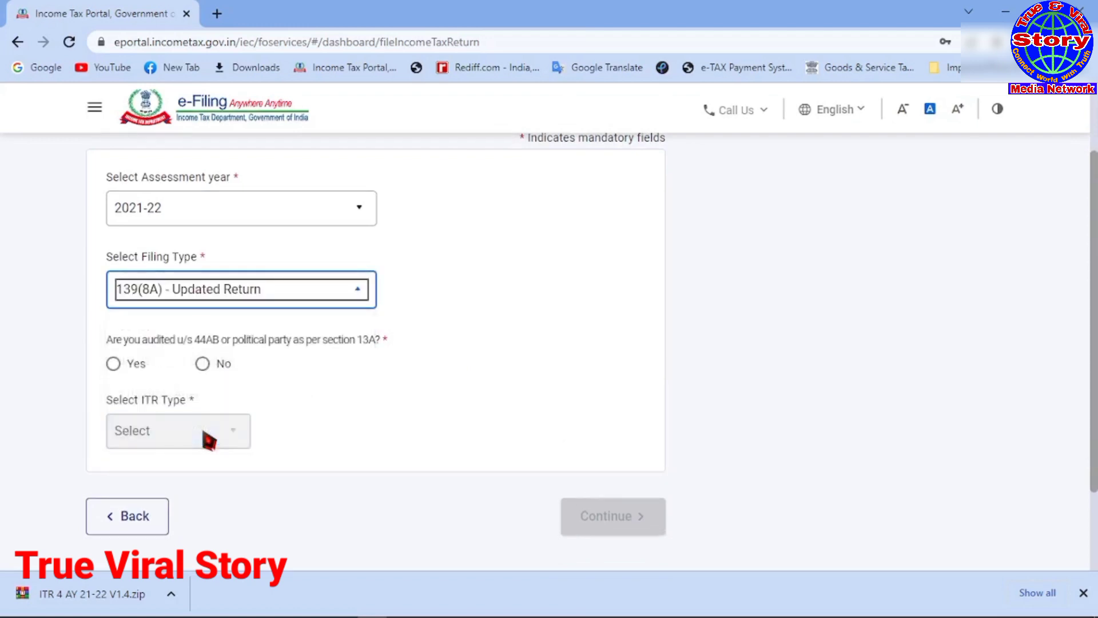
{"action": "left_click", "coordinate": [204, 361]}
{"action": "scroll", "coordinate": [473, 406], "scroll_direction": "down", "scroll_amount": 2}
{"action": "left_click", "coordinate": [238, 324]}
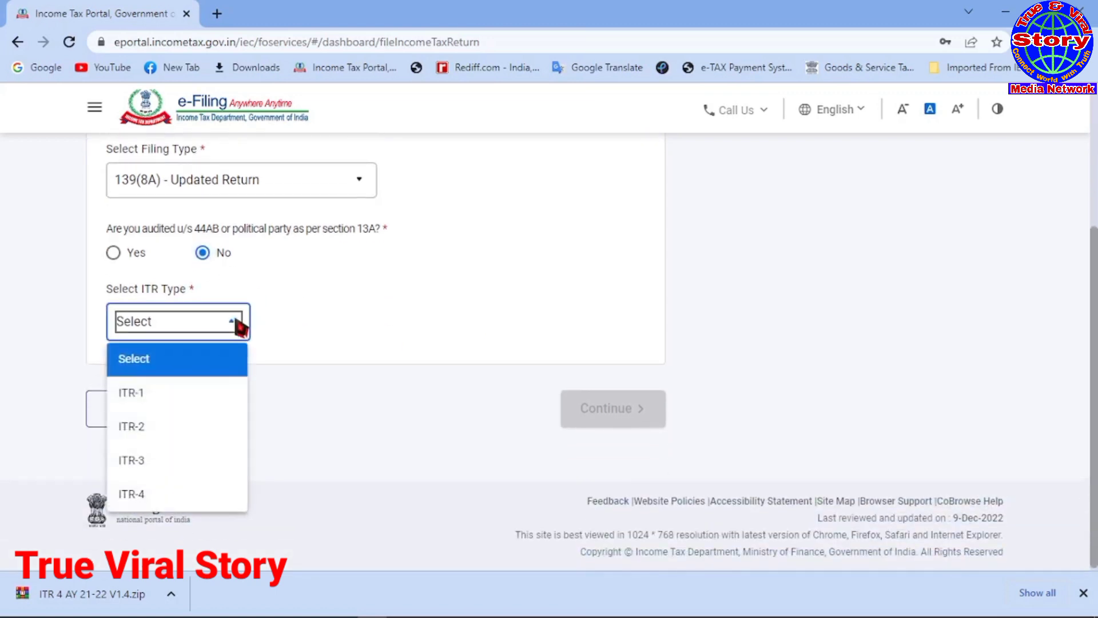
{"action": "left_click", "coordinate": [130, 494]}
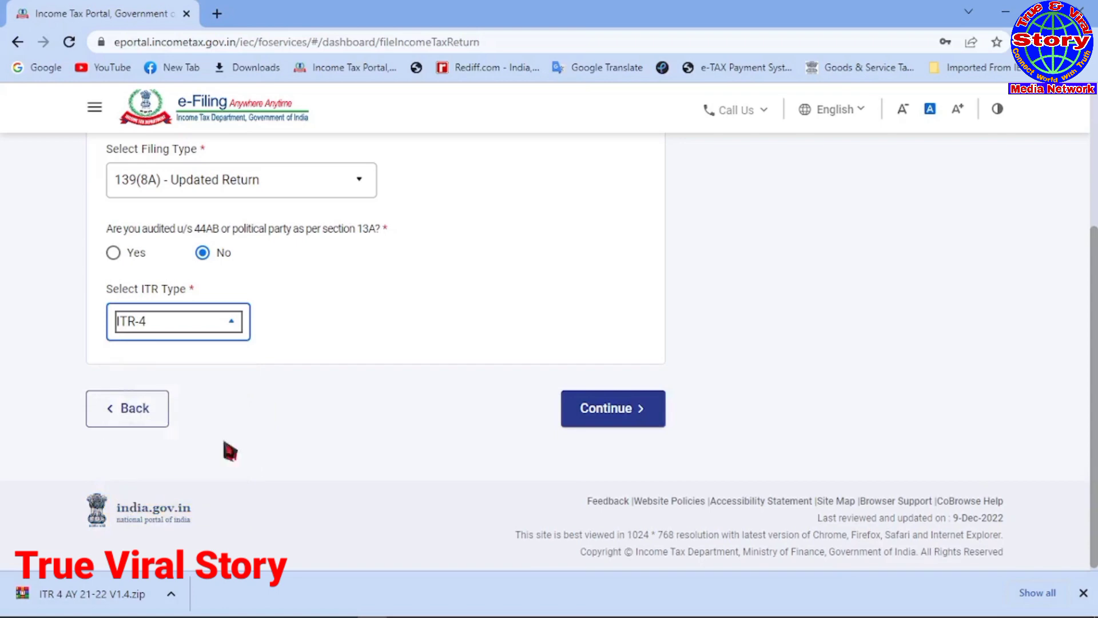
{"action": "left_click", "coordinate": [613, 413]}
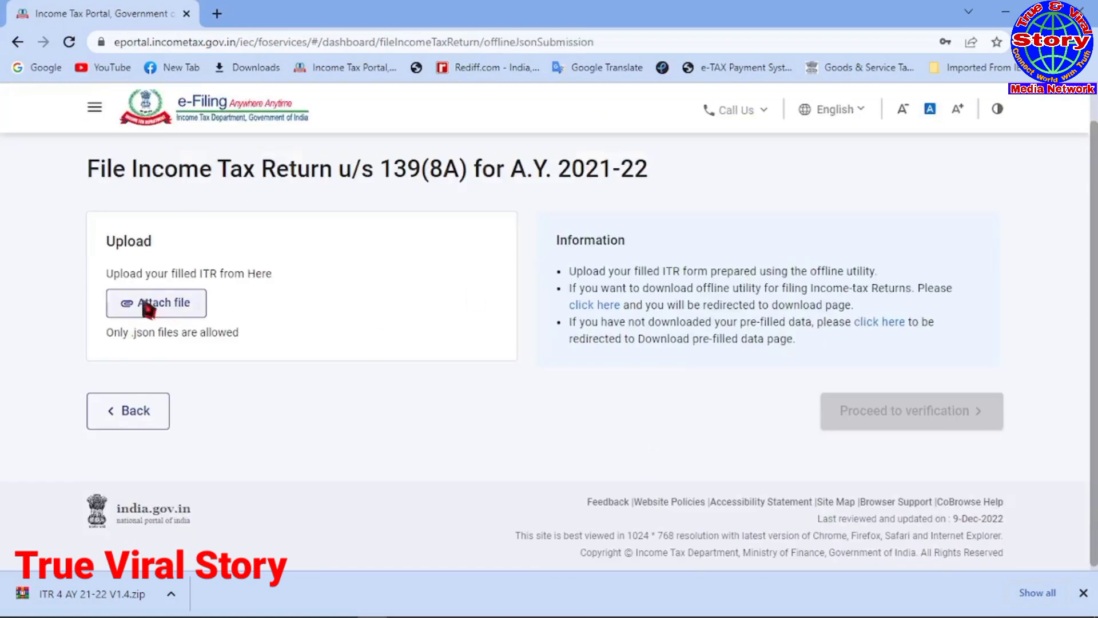
Step: Attach the exported ITR-4 JSON file and upload it until Validation Successful appears
{"action": "left_click", "coordinate": [164, 302]}
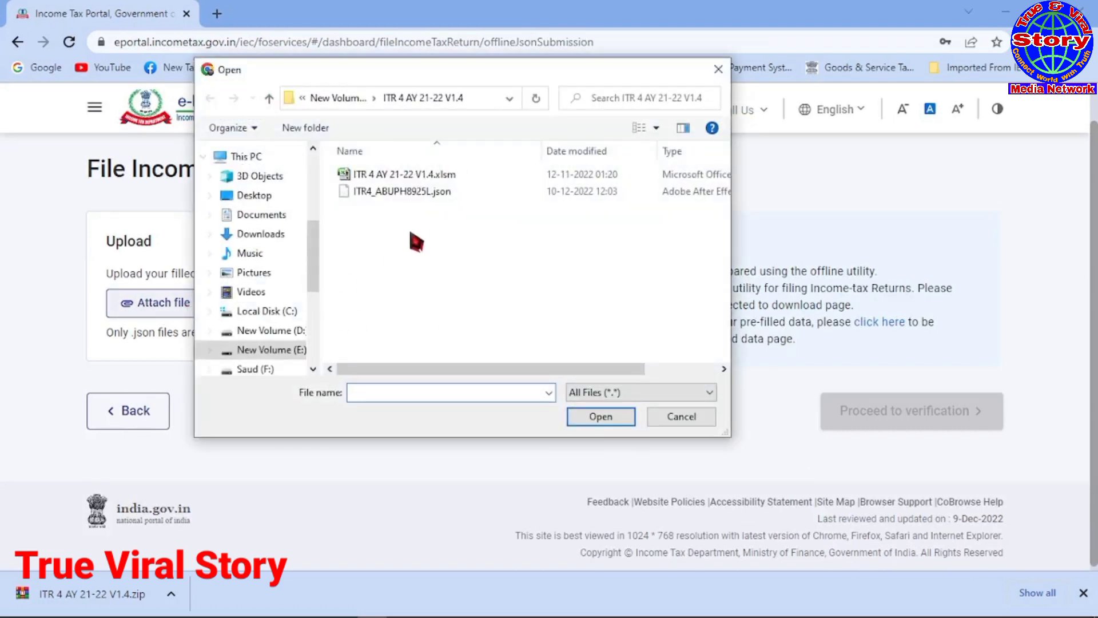
{"action": "left_click", "coordinate": [409, 194]}
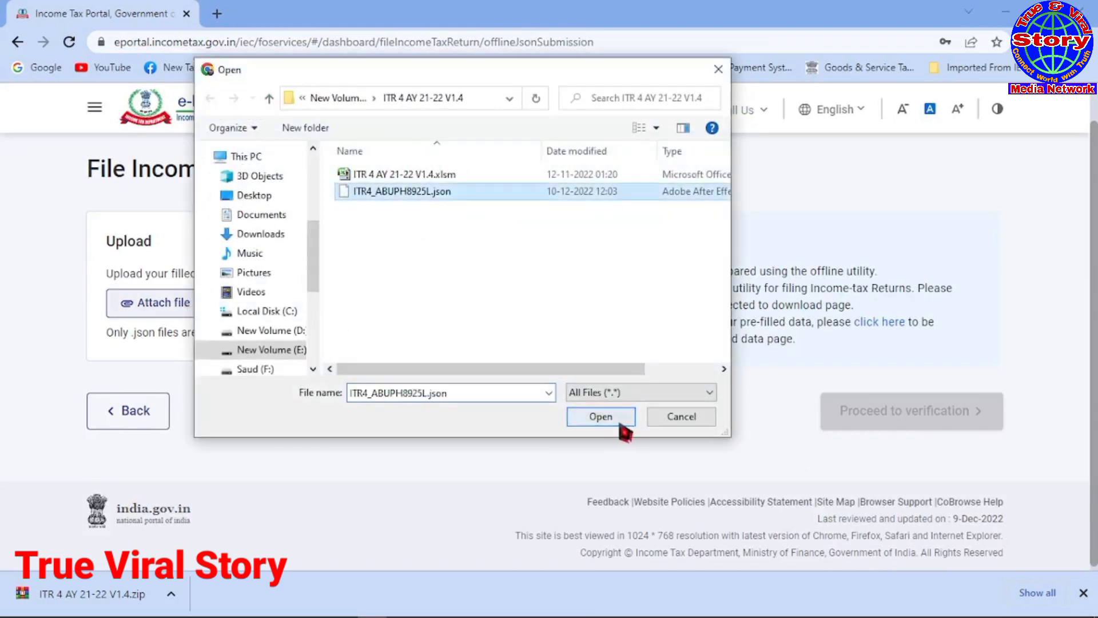
{"action": "left_click", "coordinate": [577, 422]}
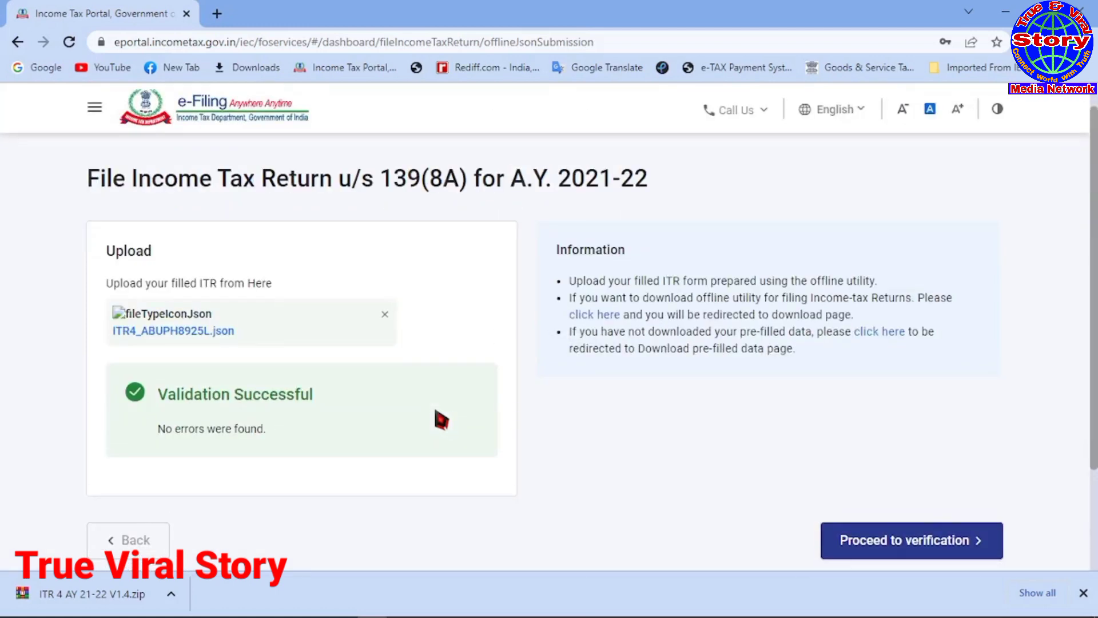
{"action": "scroll", "coordinate": [444, 422], "scroll_direction": "down", "scroll_amount": 3}
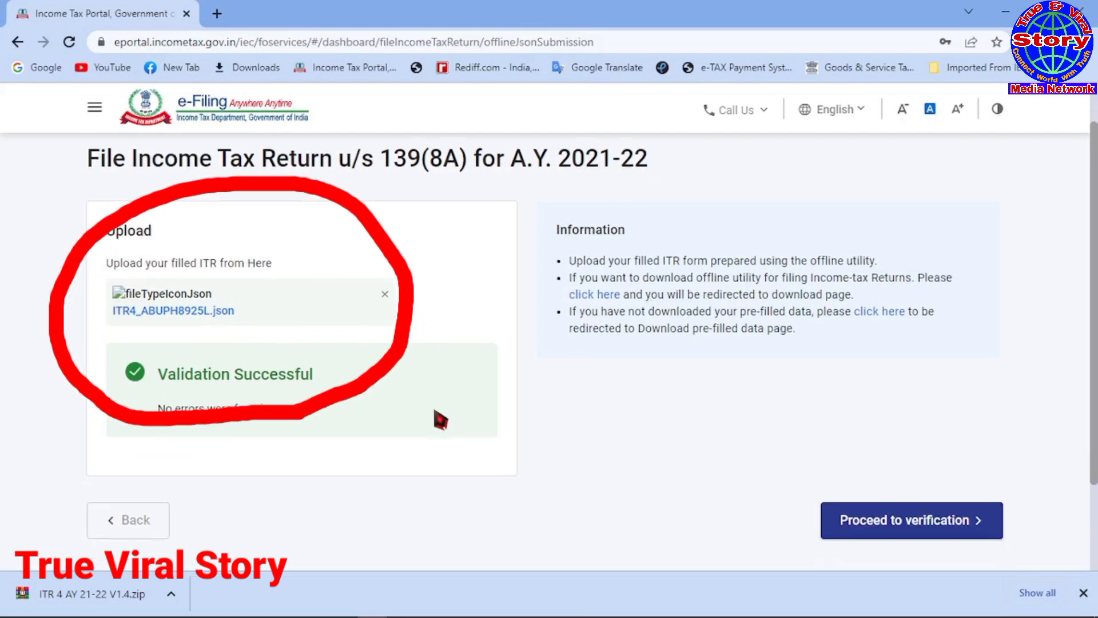
{"action": "scroll", "coordinate": [360, 456], "scroll_direction": "down", "scroll_amount": 2}
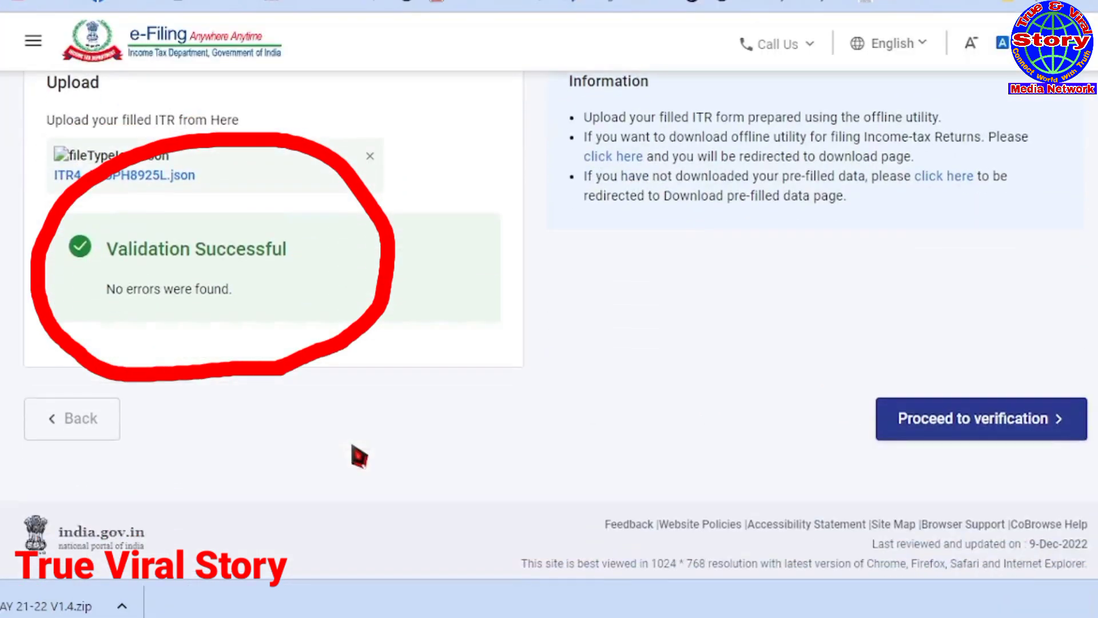
{"action": "left_click", "coordinate": [995, 428]}
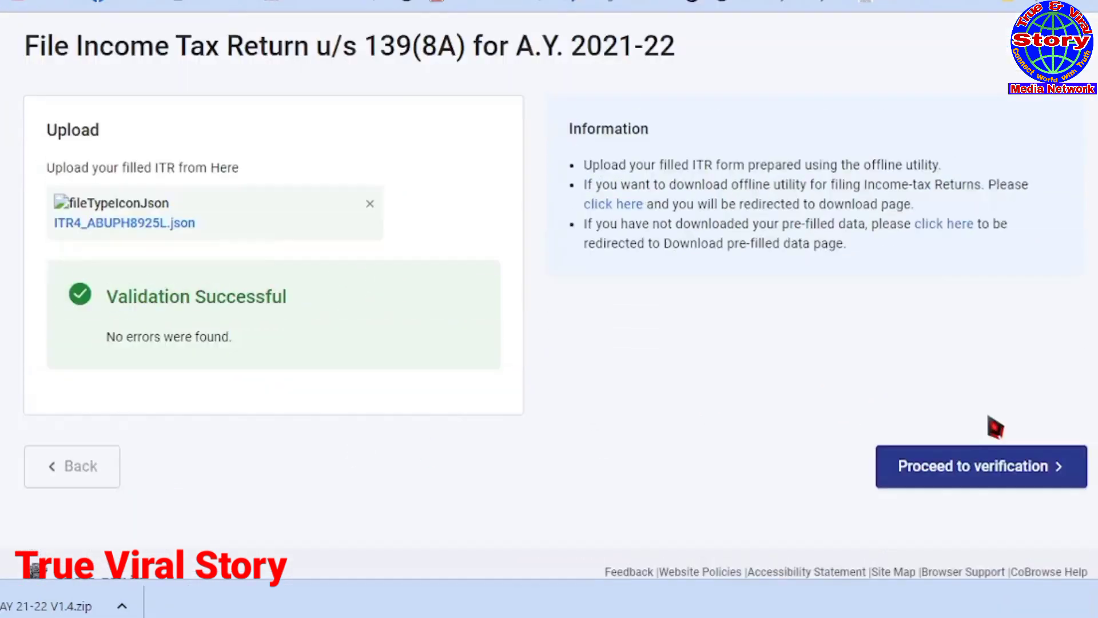
Step: Choose to generate the EVC through the pre-validated bank account
{"action": "left_click", "coordinate": [1008, 473]}
{"action": "scroll", "coordinate": [661, 408], "scroll_direction": "down", "scroll_amount": 4}
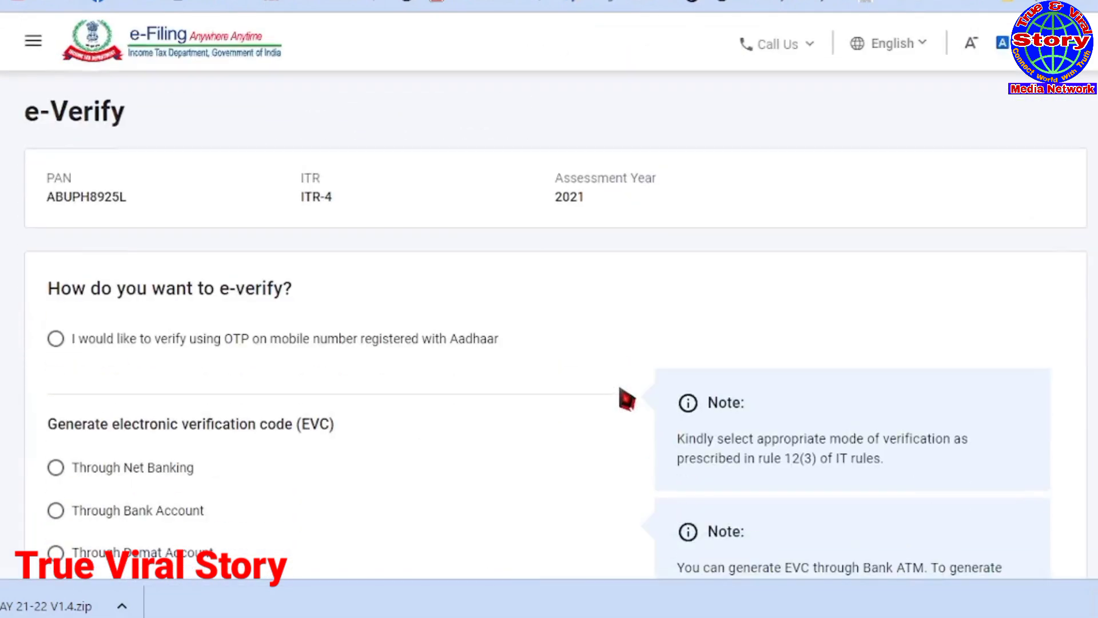
{"action": "scroll", "coordinate": [626, 398], "scroll_direction": "down", "scroll_amount": 2}
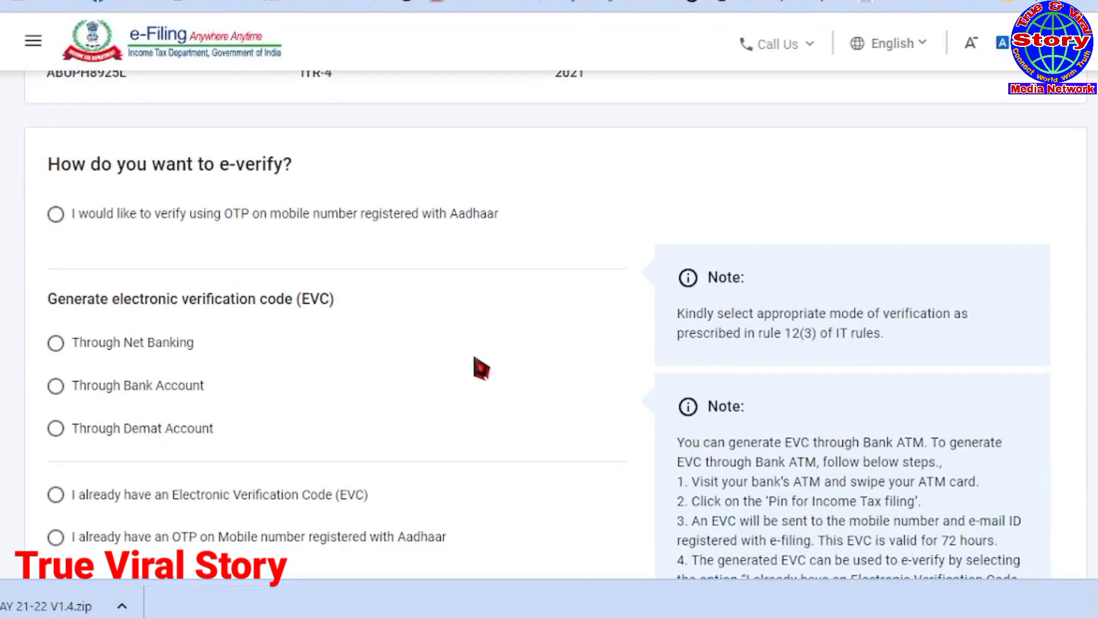
{"action": "scroll", "coordinate": [474, 360], "scroll_direction": "down", "scroll_amount": 1}
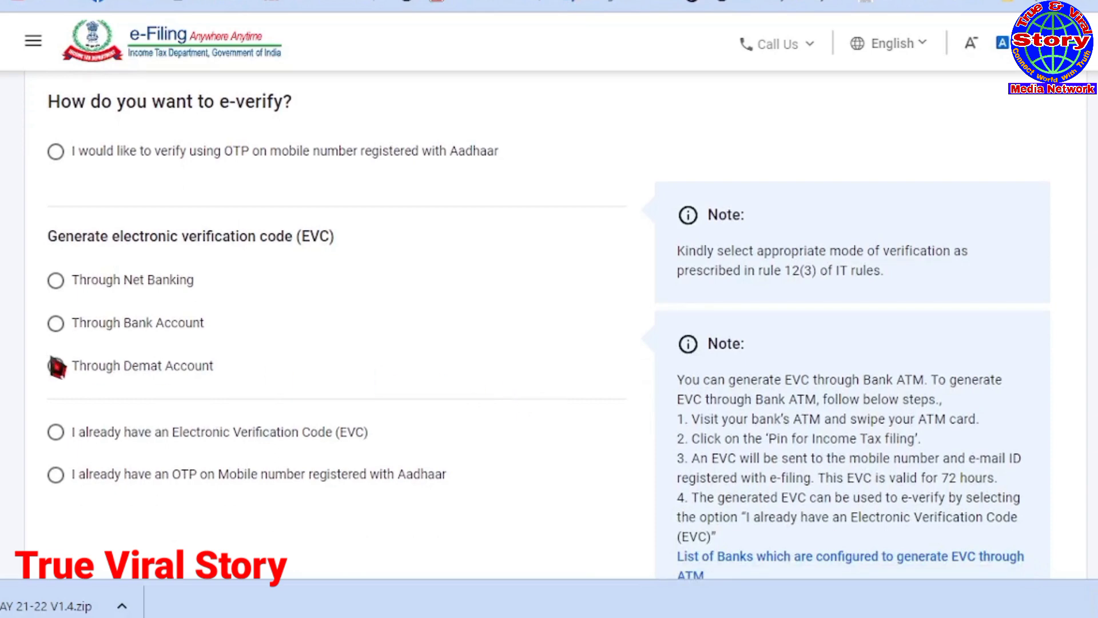
{"action": "left_click", "coordinate": [55, 323]}
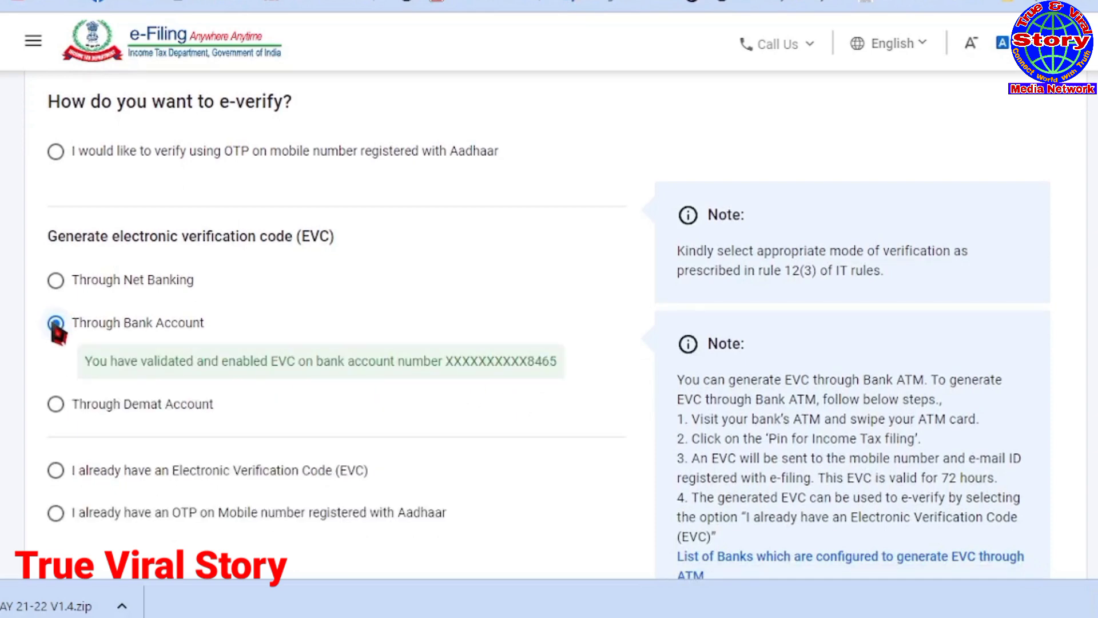
Step: Review the bank EVC message and request the EVC to be sent
{"action": "double_click", "coordinate": [395, 366]}
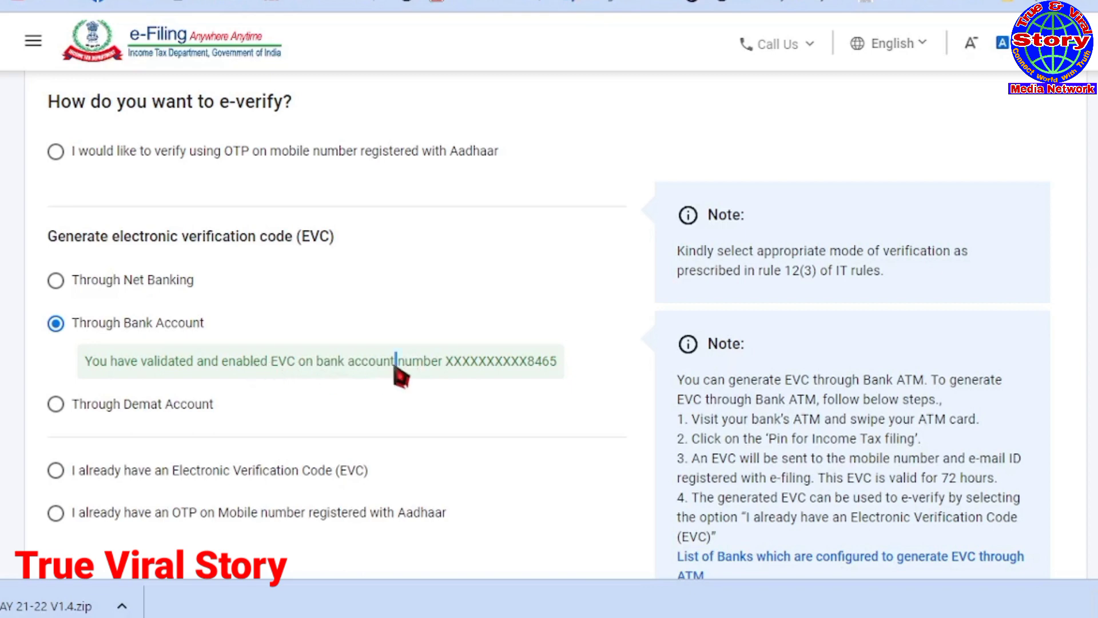
{"action": "left_click", "coordinate": [290, 363]}
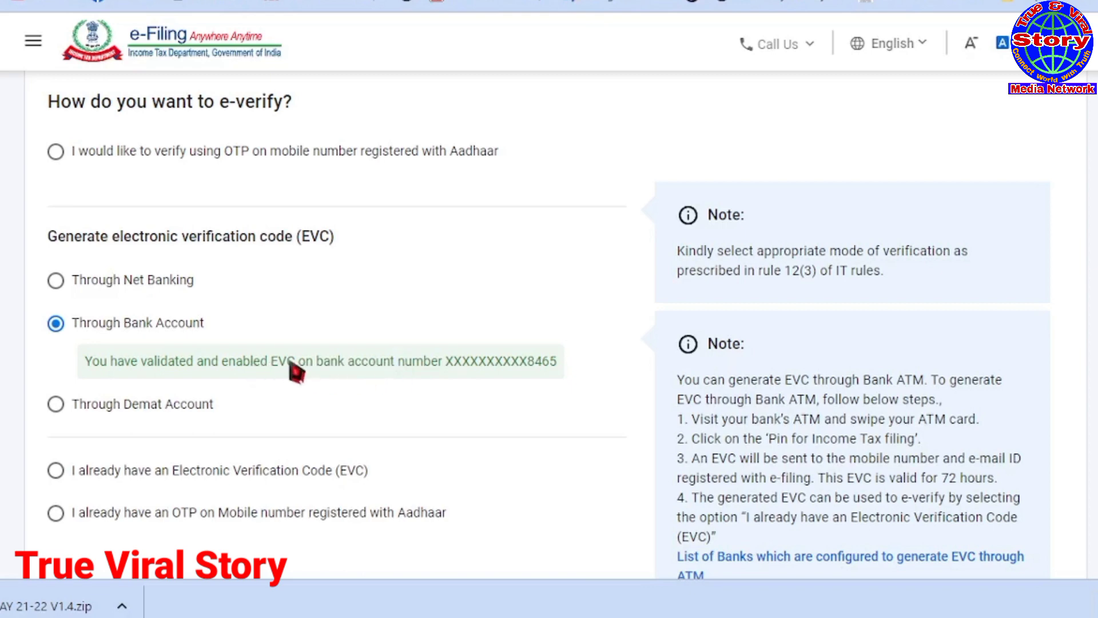
{"action": "left_click_drag", "start_coordinate": [73, 364], "coordinate": [563, 387]}
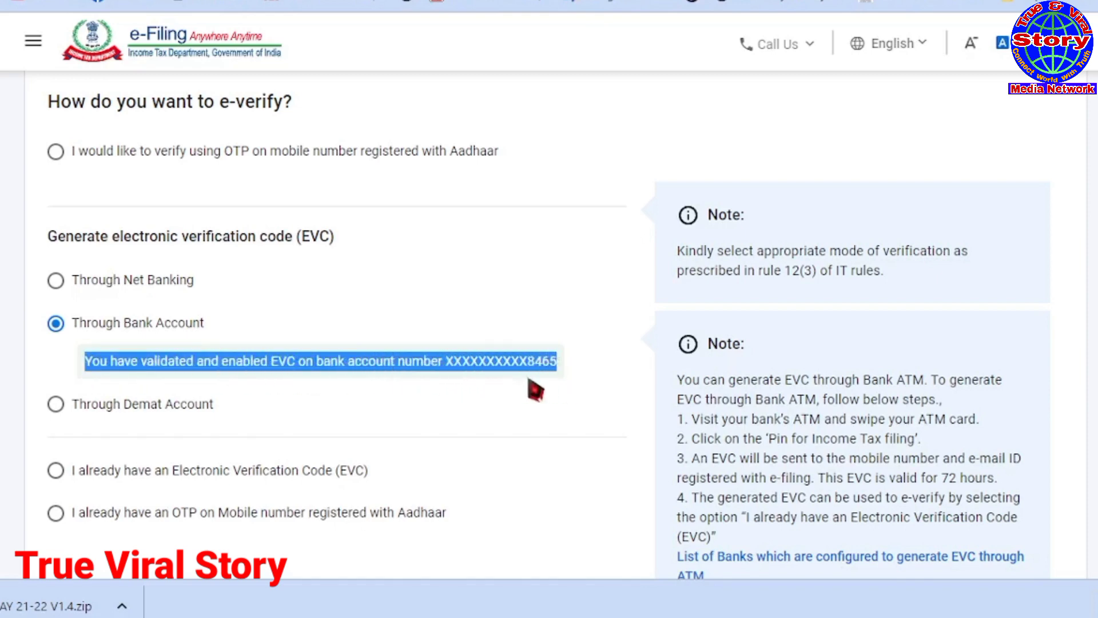
{"action": "left_click", "coordinate": [462, 375]}
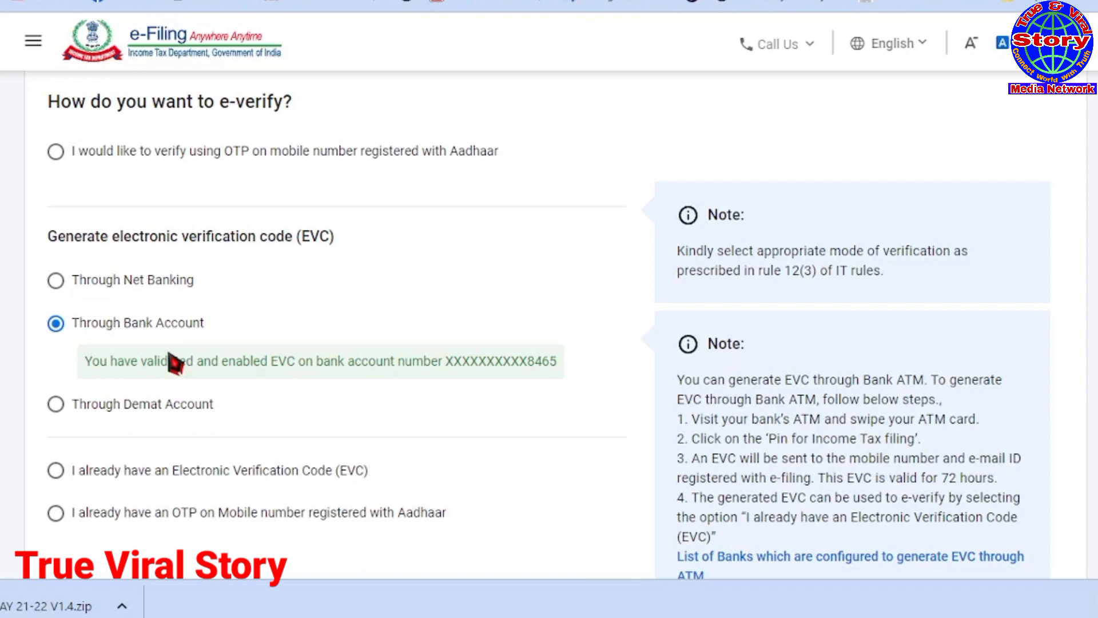
{"action": "scroll", "coordinate": [1029, 513], "scroll_direction": "down", "scroll_amount": 5}
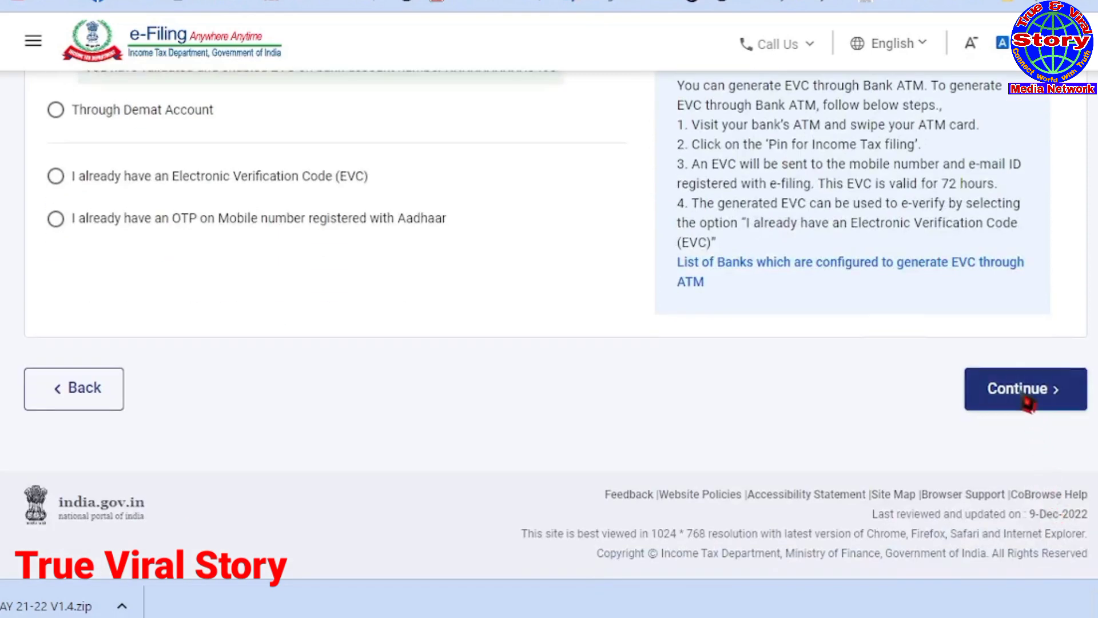
{"action": "left_click", "coordinate": [1027, 398]}
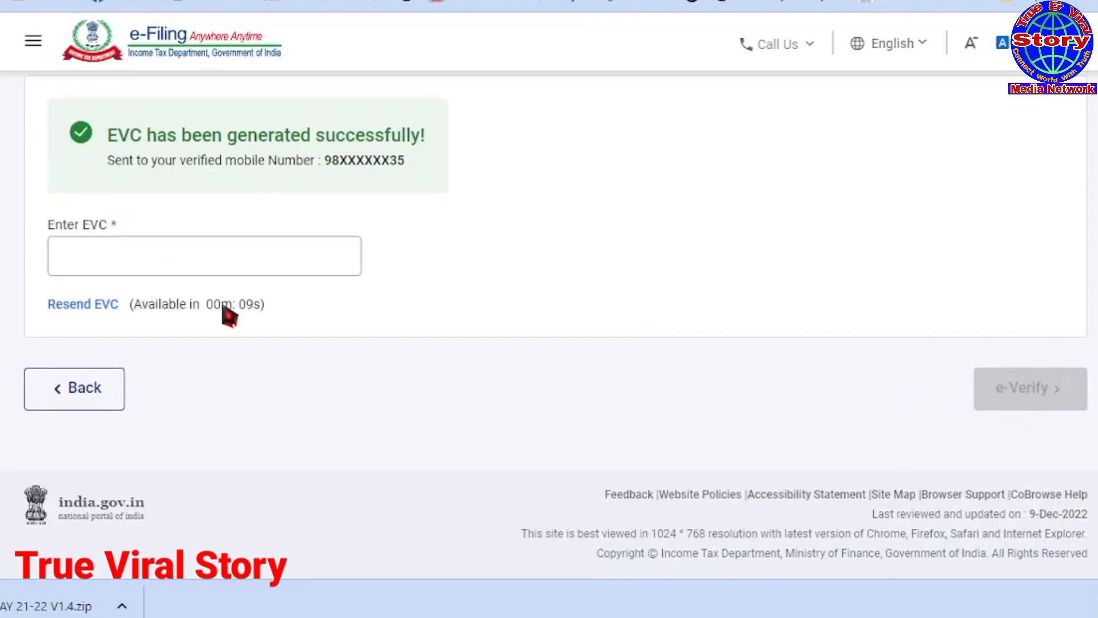
Step: Paste the received EVC into the Enter EVC box and e-verify the return
{"action": "left_click", "coordinate": [135, 266]}
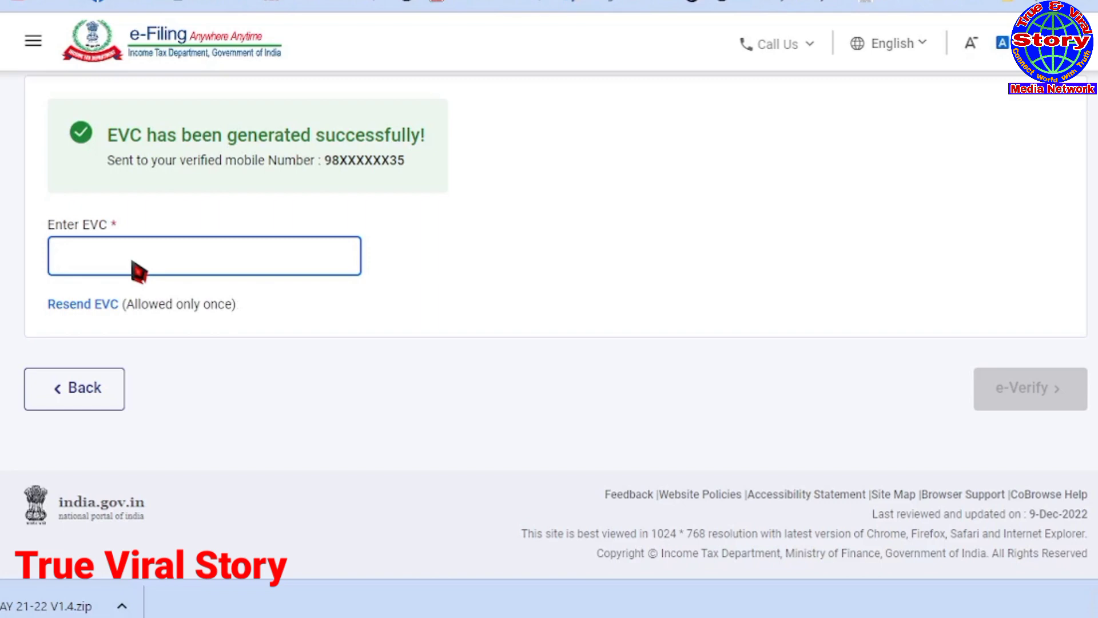
{"action": "key", "text": "ctrl+v"}
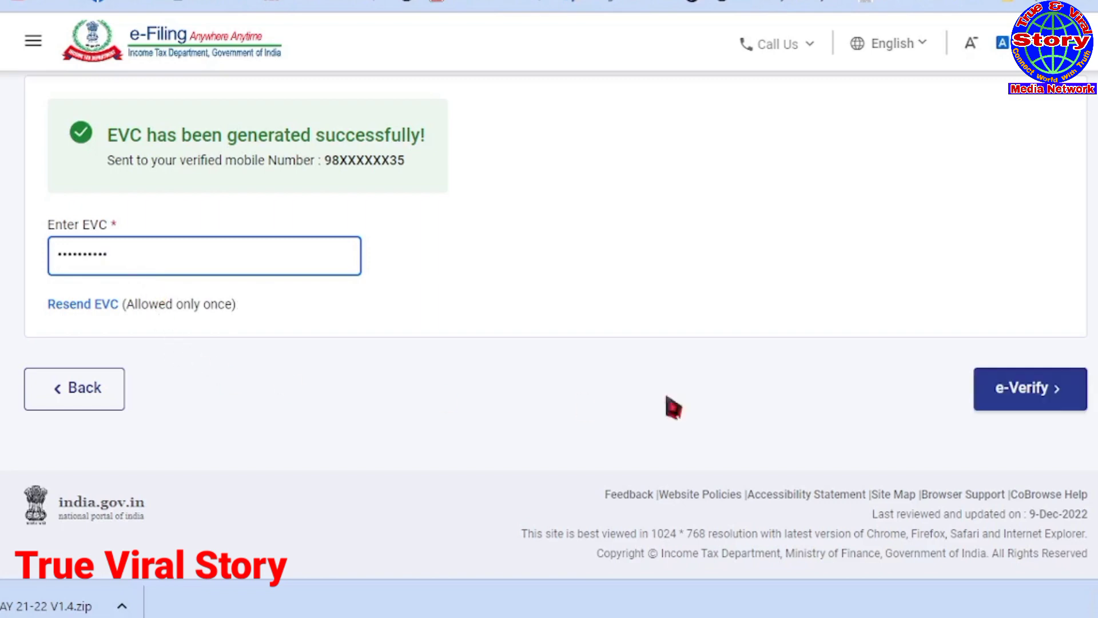
{"action": "left_click", "coordinate": [1037, 400]}
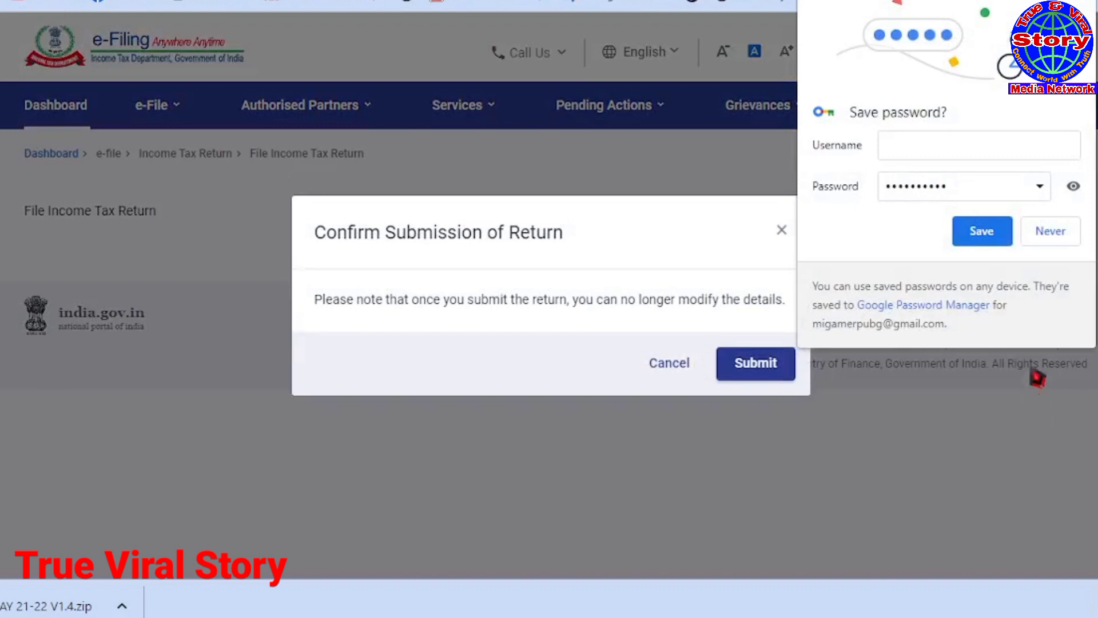
Step: Submit the return, then save the acknowledgement receipt PDF to the Desktop and open it
{"action": "left_click", "coordinate": [1081, 2]}
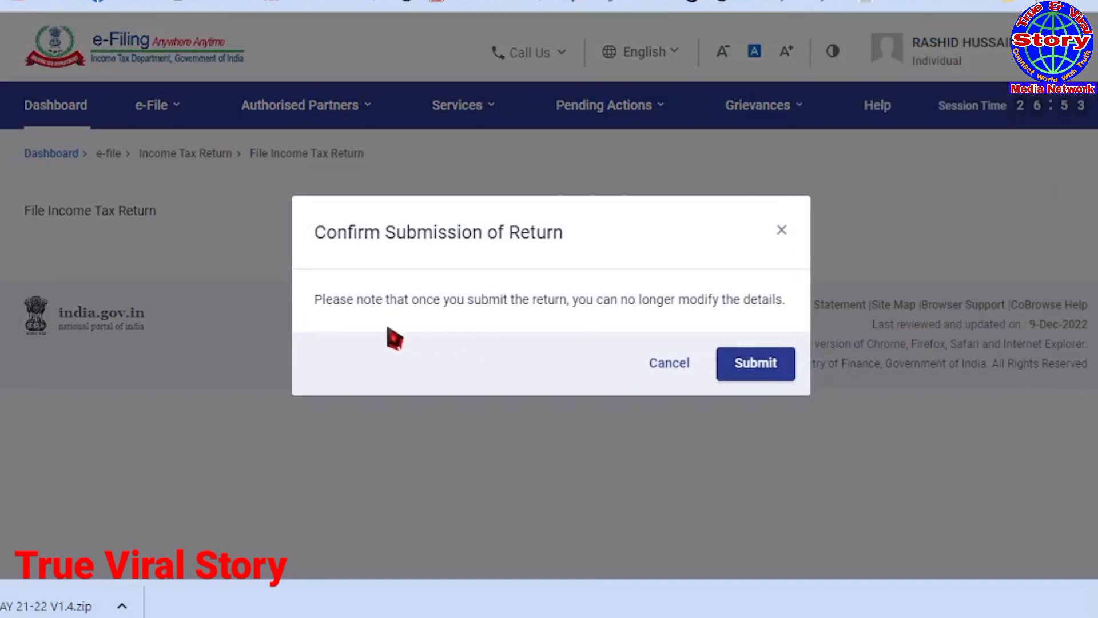
{"action": "left_click", "coordinate": [753, 369]}
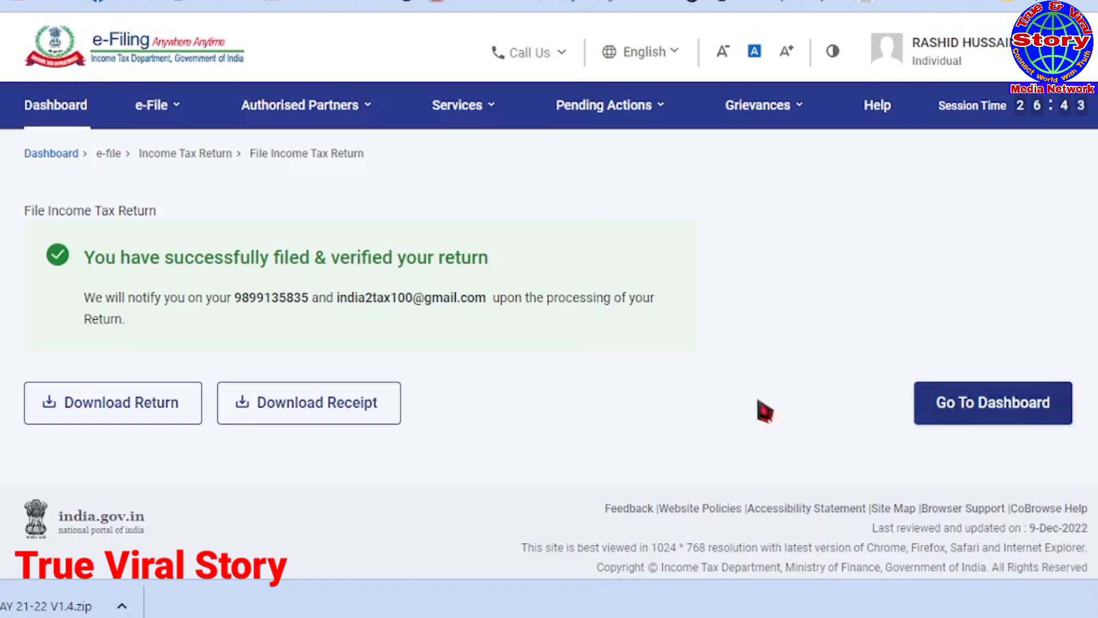
{"action": "left_click", "coordinate": [343, 410]}
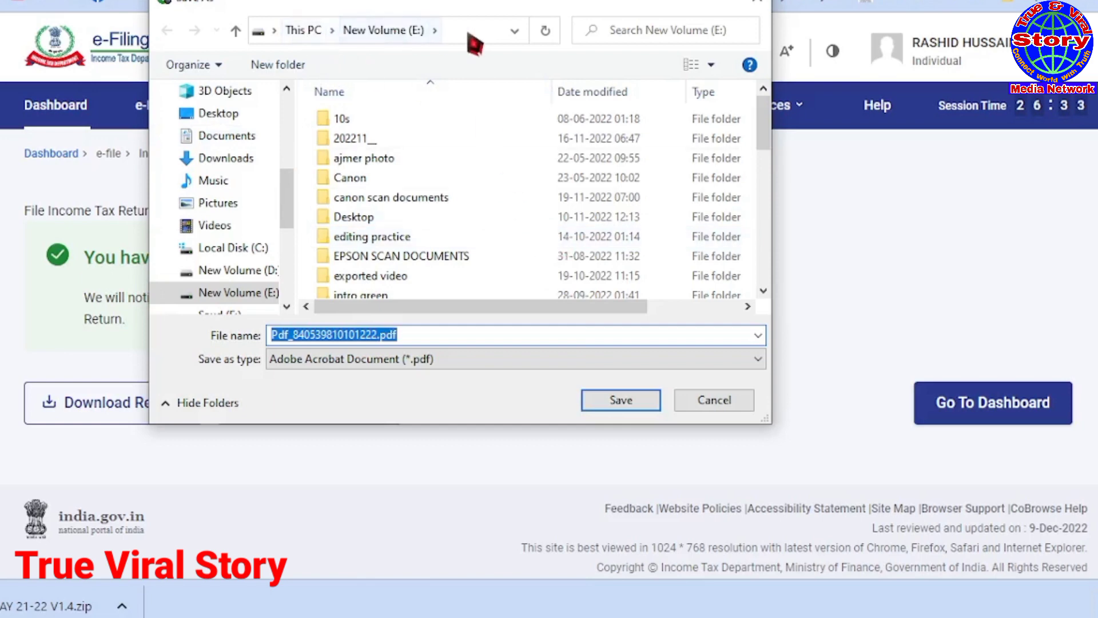
{"action": "left_click", "coordinate": [245, 114]}
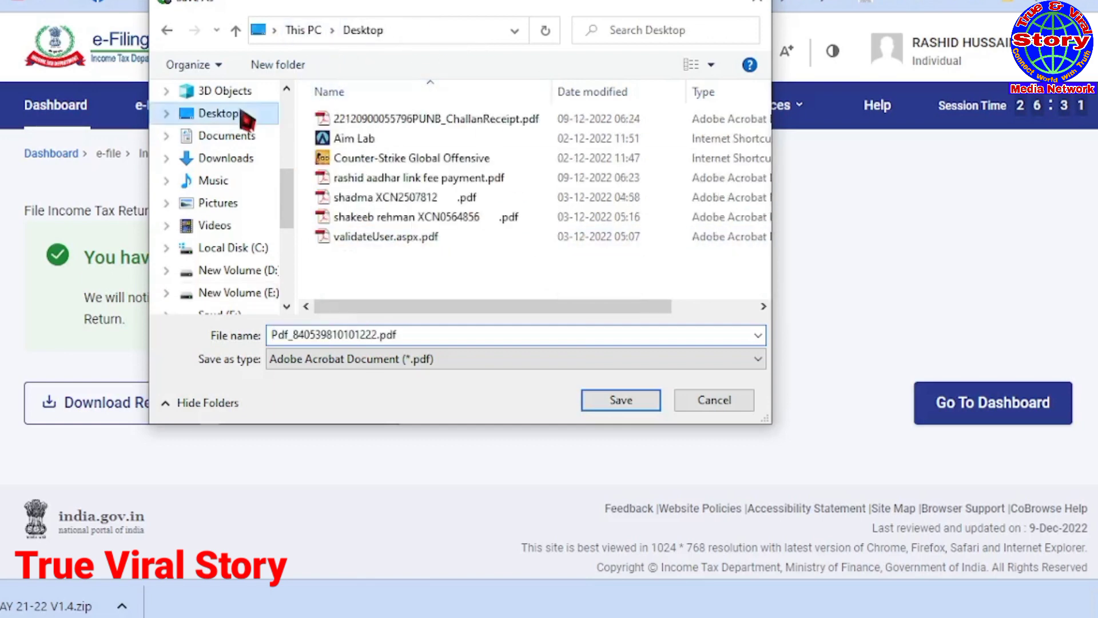
{"action": "left_click", "coordinate": [615, 400]}
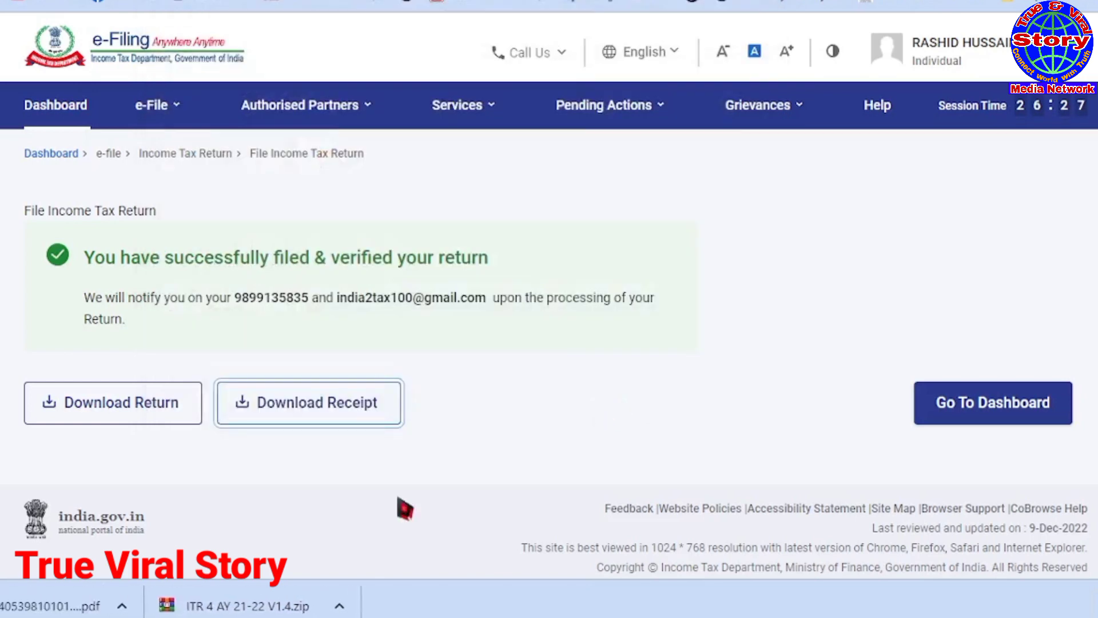
{"action": "left_click", "coordinate": [121, 605]}
{"action": "left_click", "coordinate": [49, 608]}
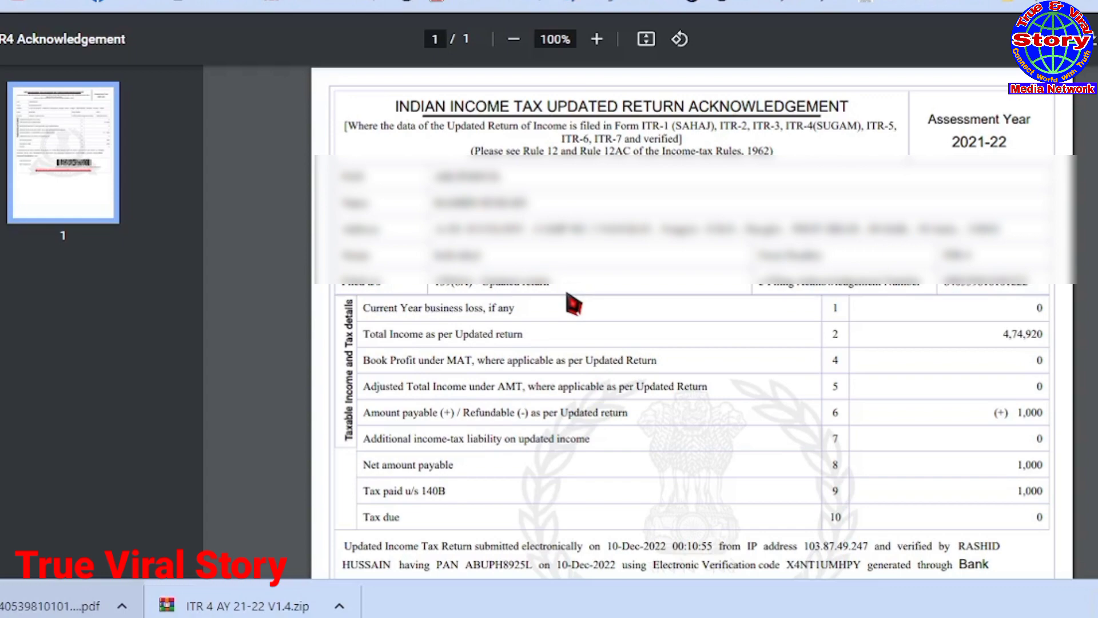
{"action": "scroll", "coordinate": [572, 303], "scroll_direction": "down", "scroll_amount": 8}
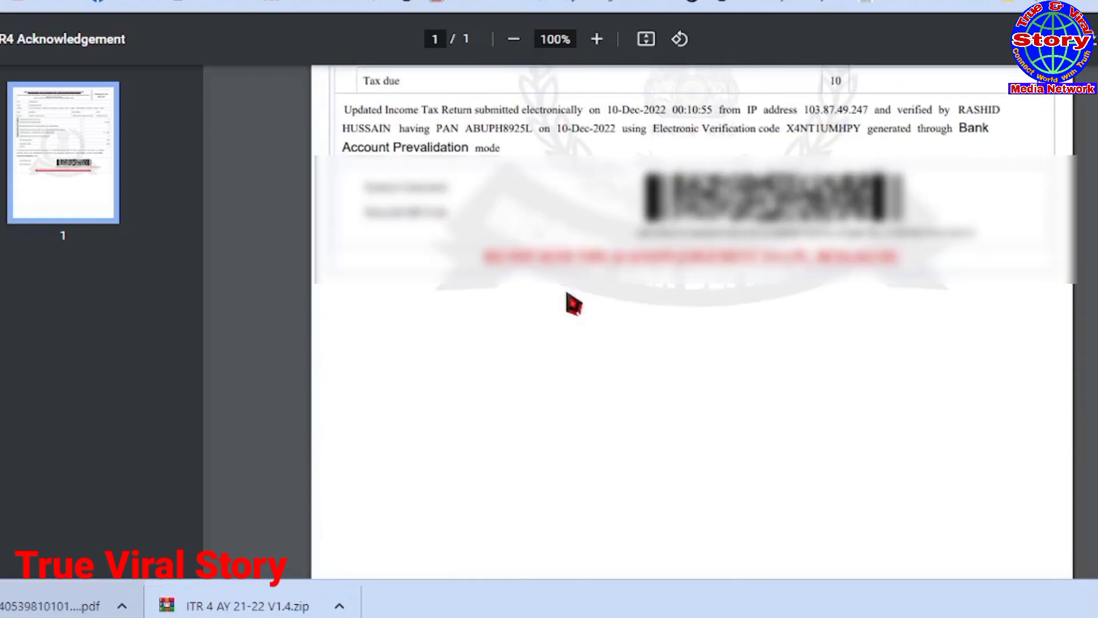
{"action": "scroll", "coordinate": [572, 303], "scroll_direction": "up", "scroll_amount": 6}
{"action": "scroll", "coordinate": [572, 303], "scroll_direction": "up", "scroll_amount": 3}
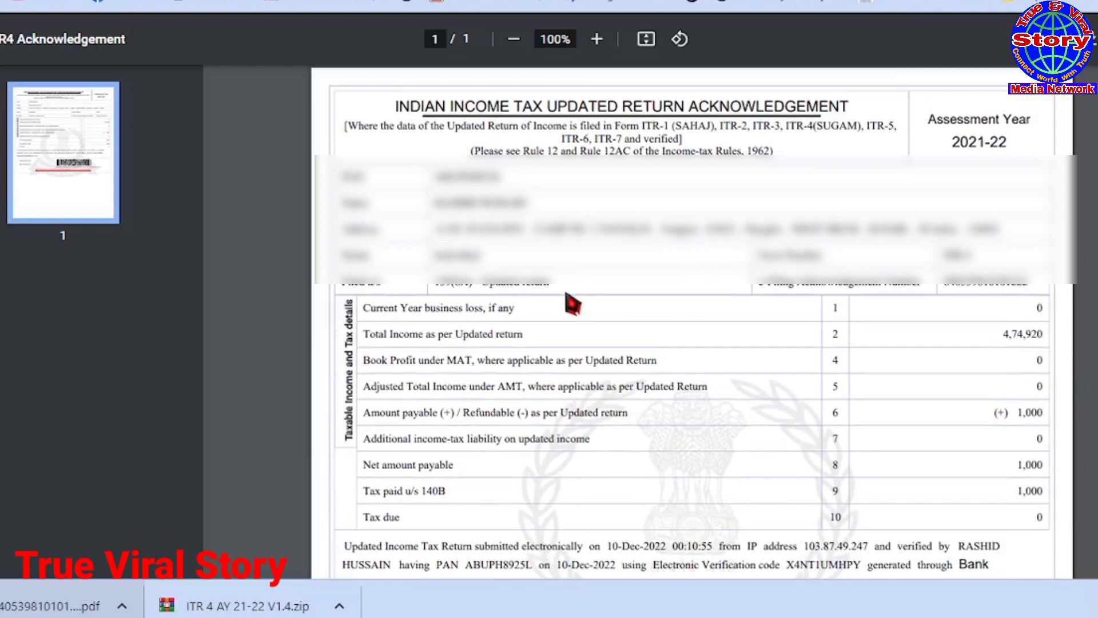